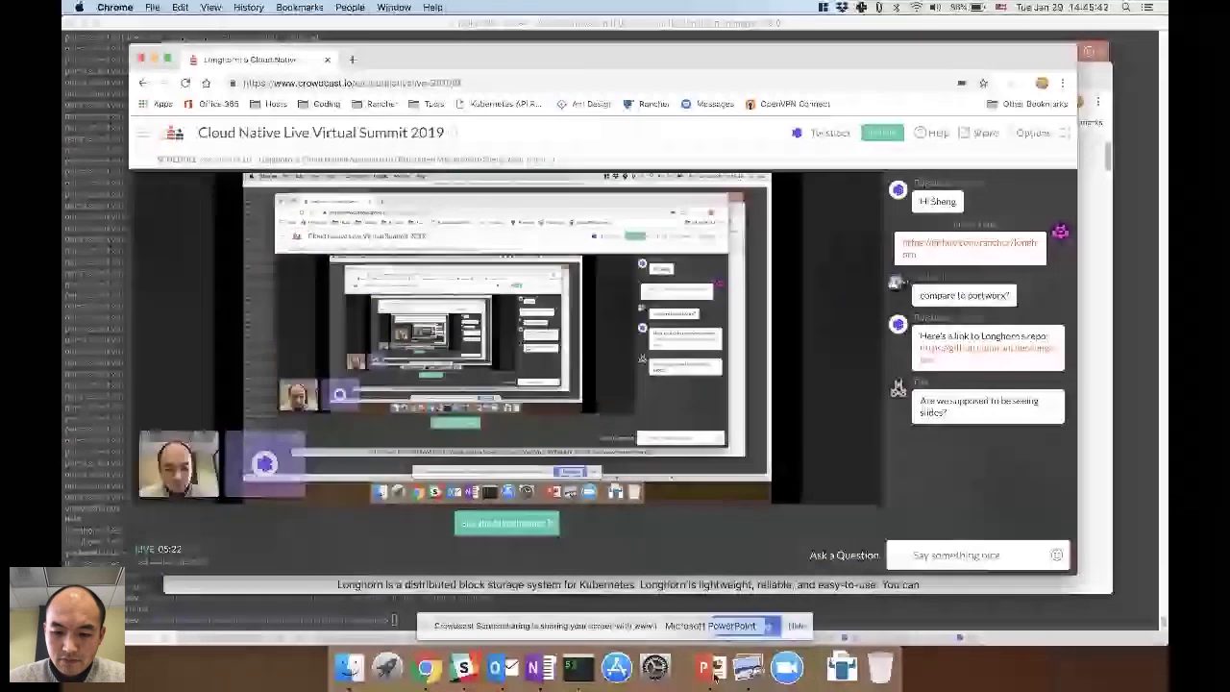
# - Switch to the PowerPoint slideshow and advance past the slide asking about creating a storage solution in a Cloud Native way
pyautogui.click(713, 673)
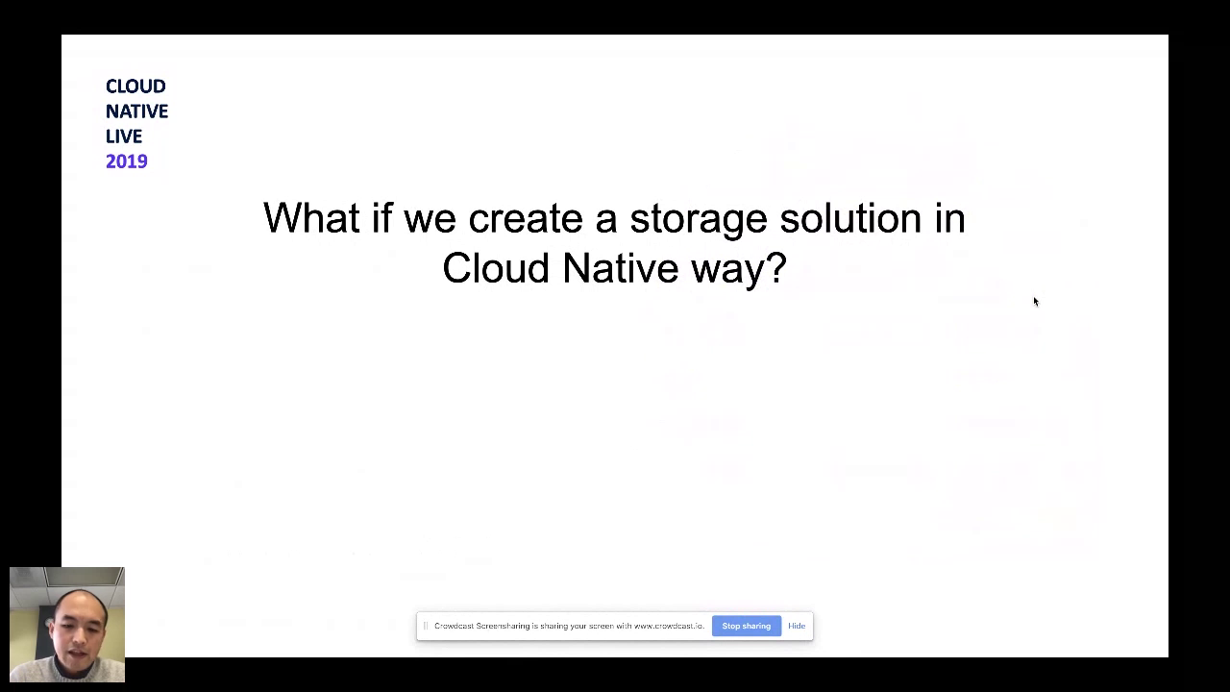
pyautogui.press('Right')
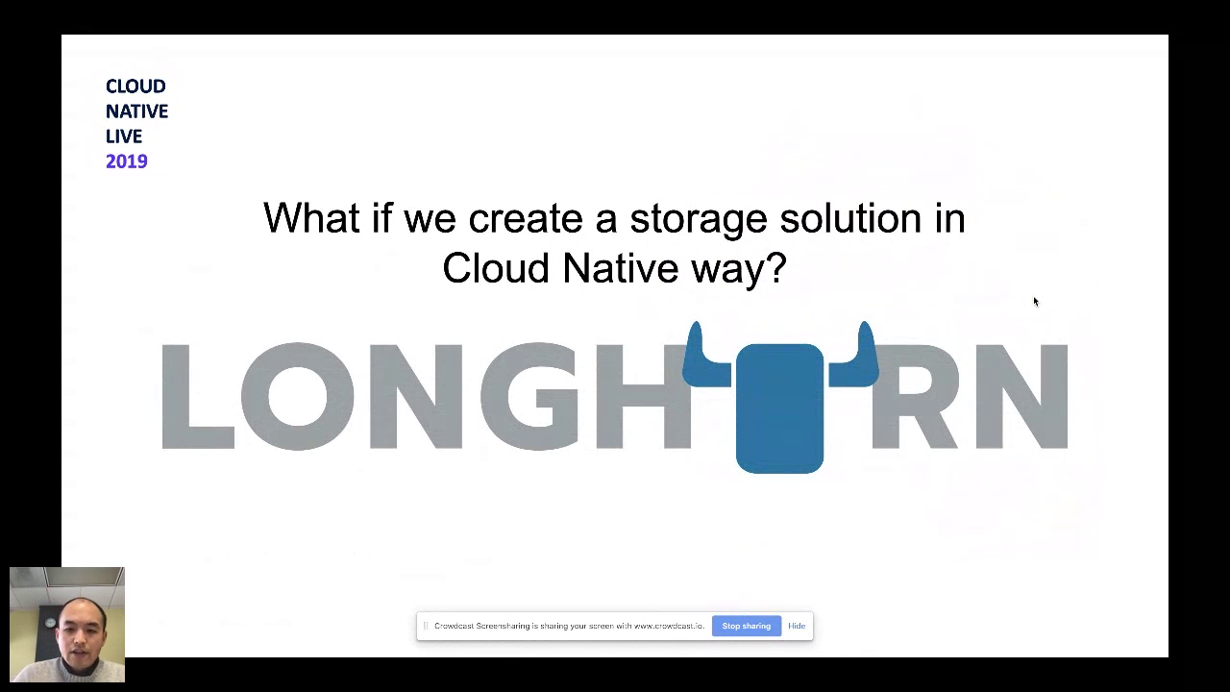
pyautogui.press('Right')
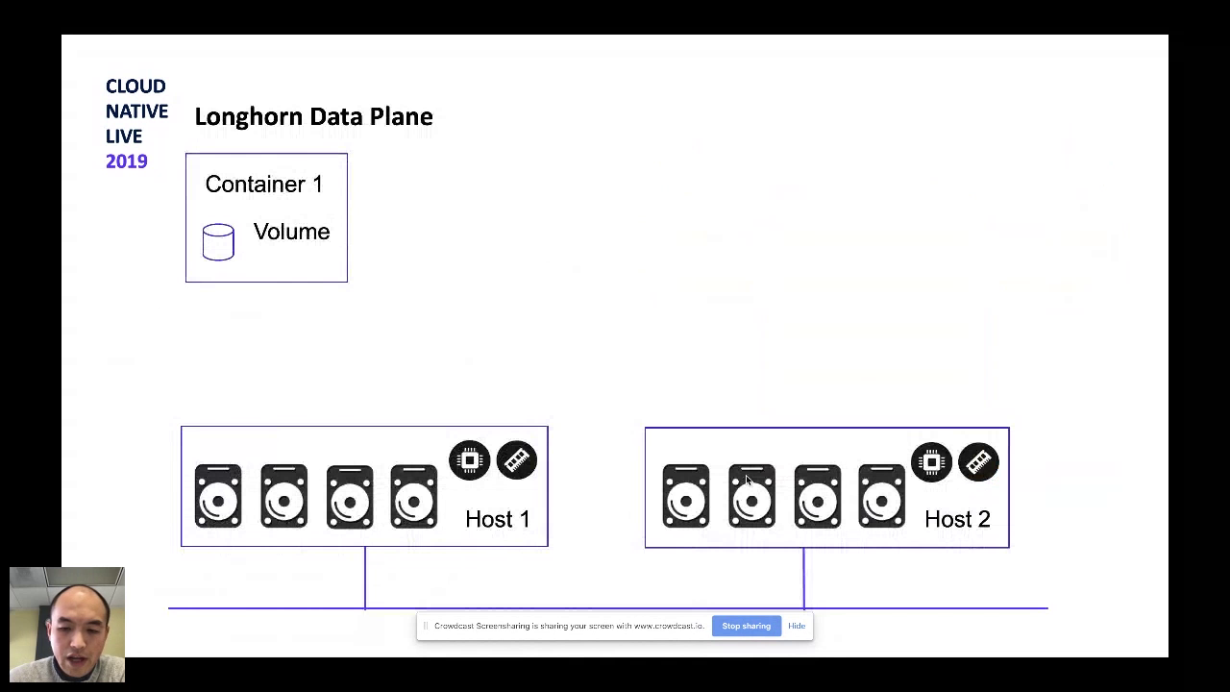
# - Advance through the Longhorn Data Plane diagram for the three containers and into the Longhorn Control Plane slide
pyautogui.press('Right')
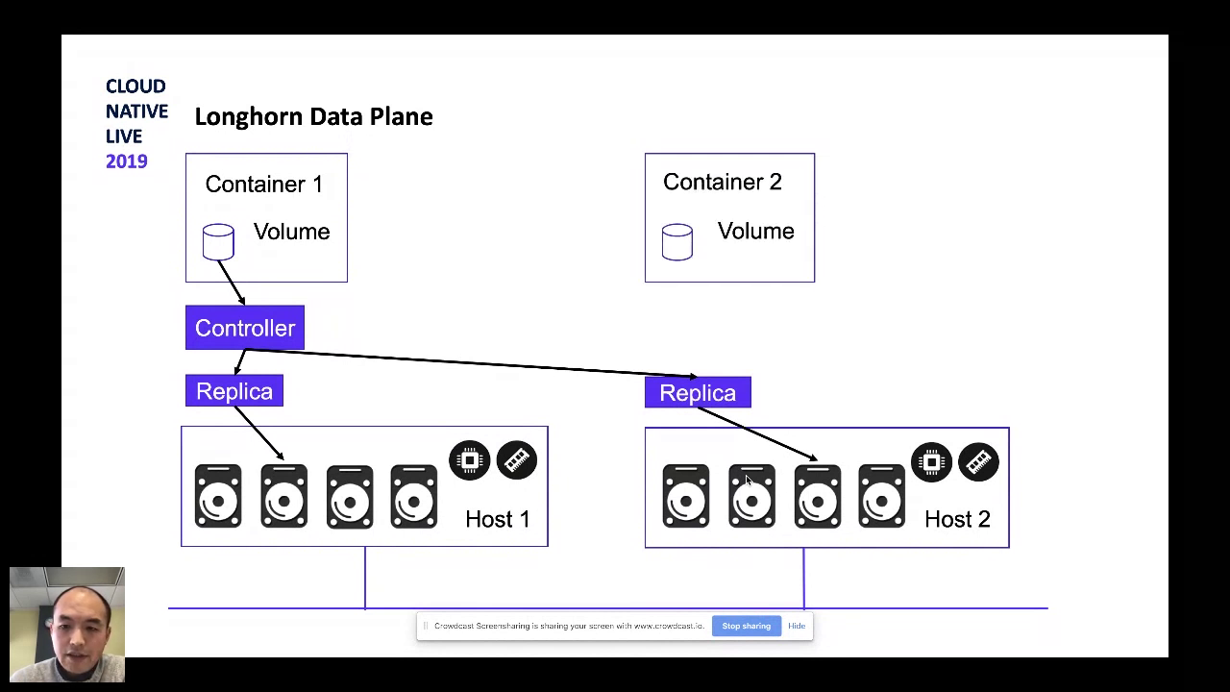
pyautogui.press('Right')
pyautogui.press('Right')
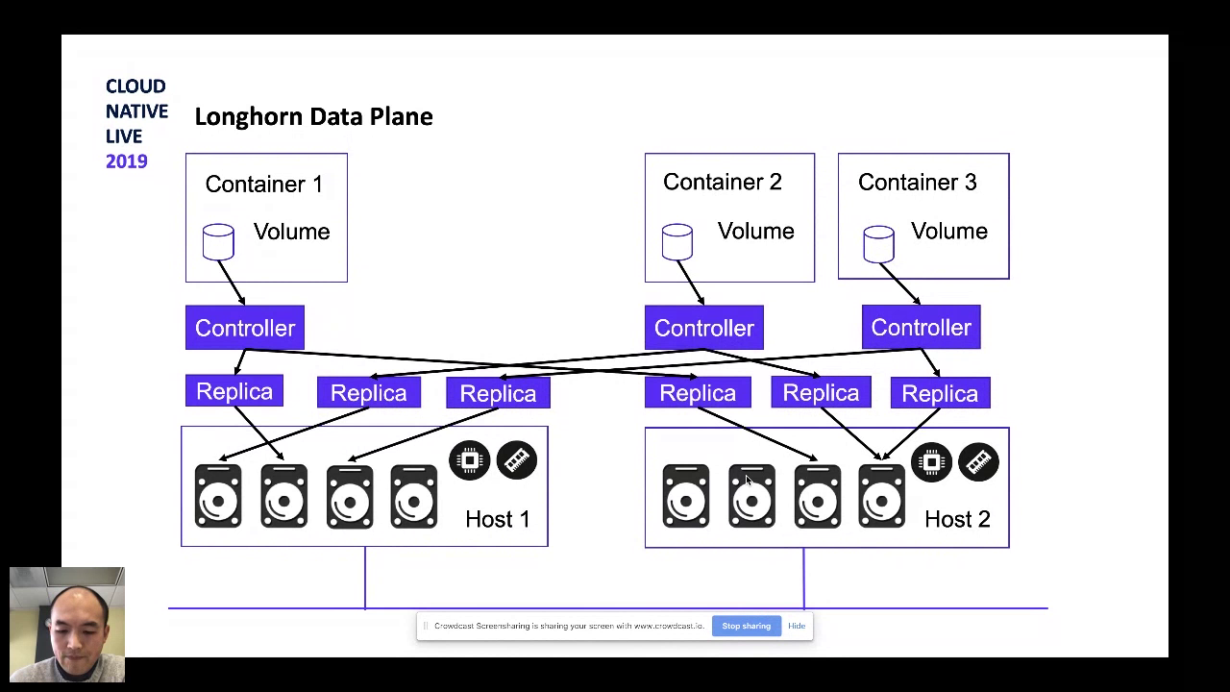
pyautogui.press('Right')
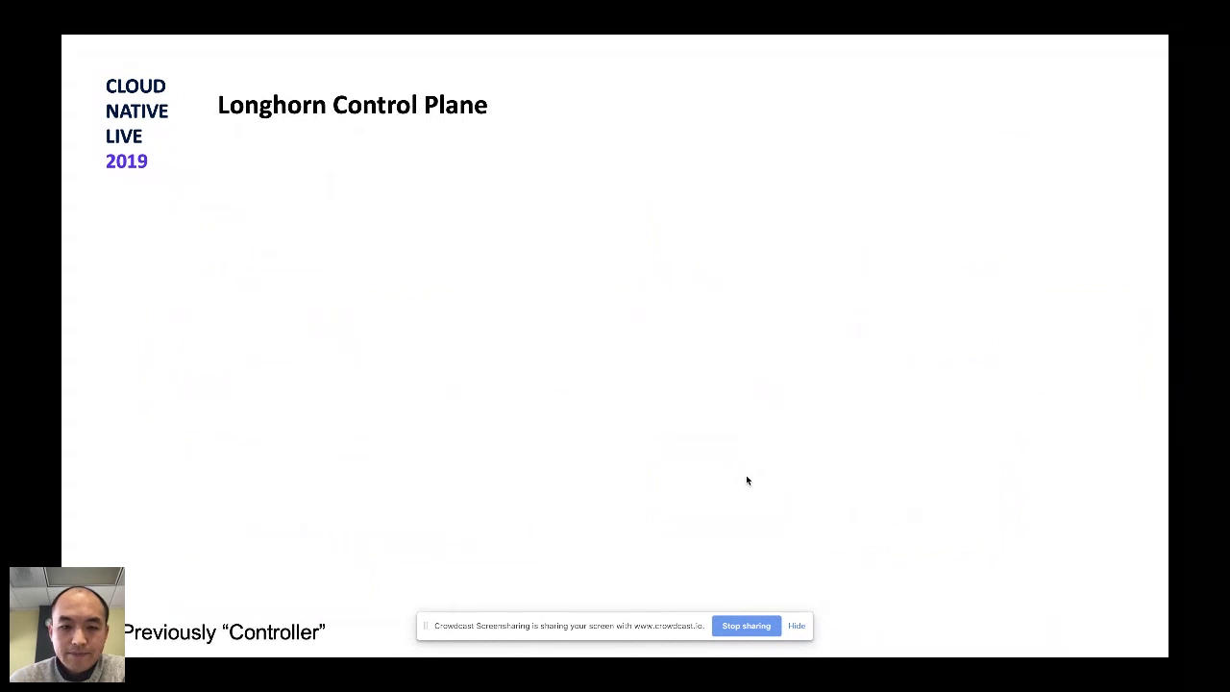
pyautogui.press('Right')
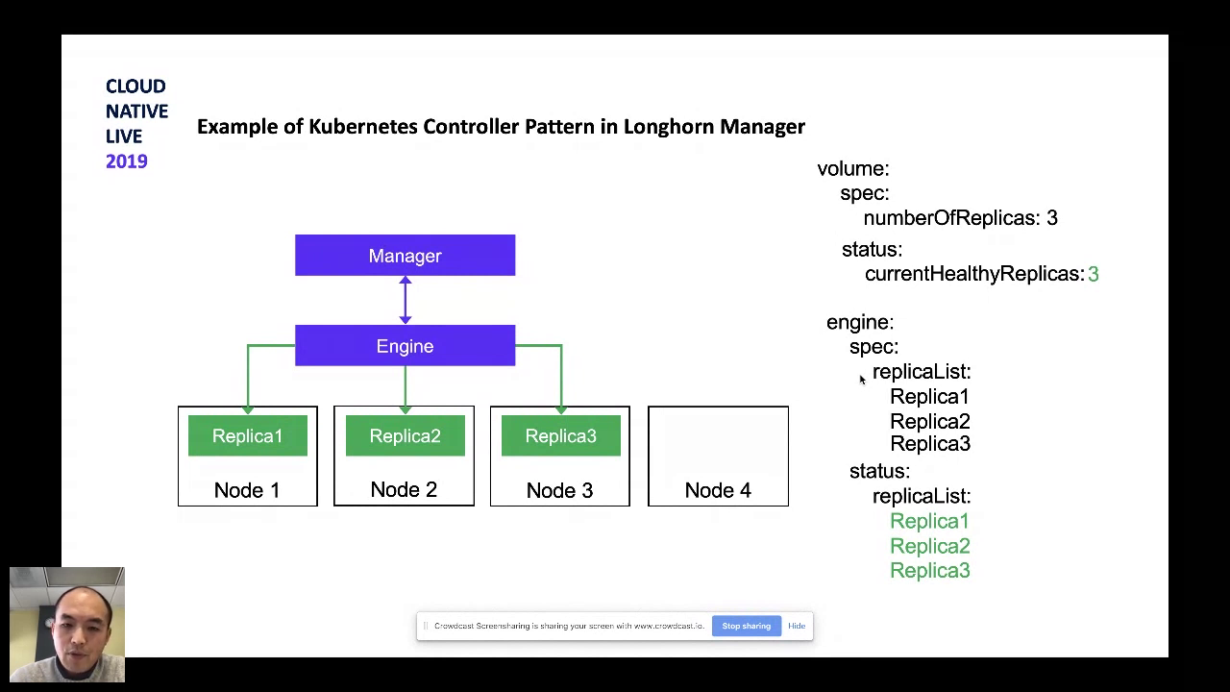
# - Play the Longhorn Manager controller pattern example, from the Node 3 failure through the replacement of Replica3 with Replica4
pyautogui.press('Right')
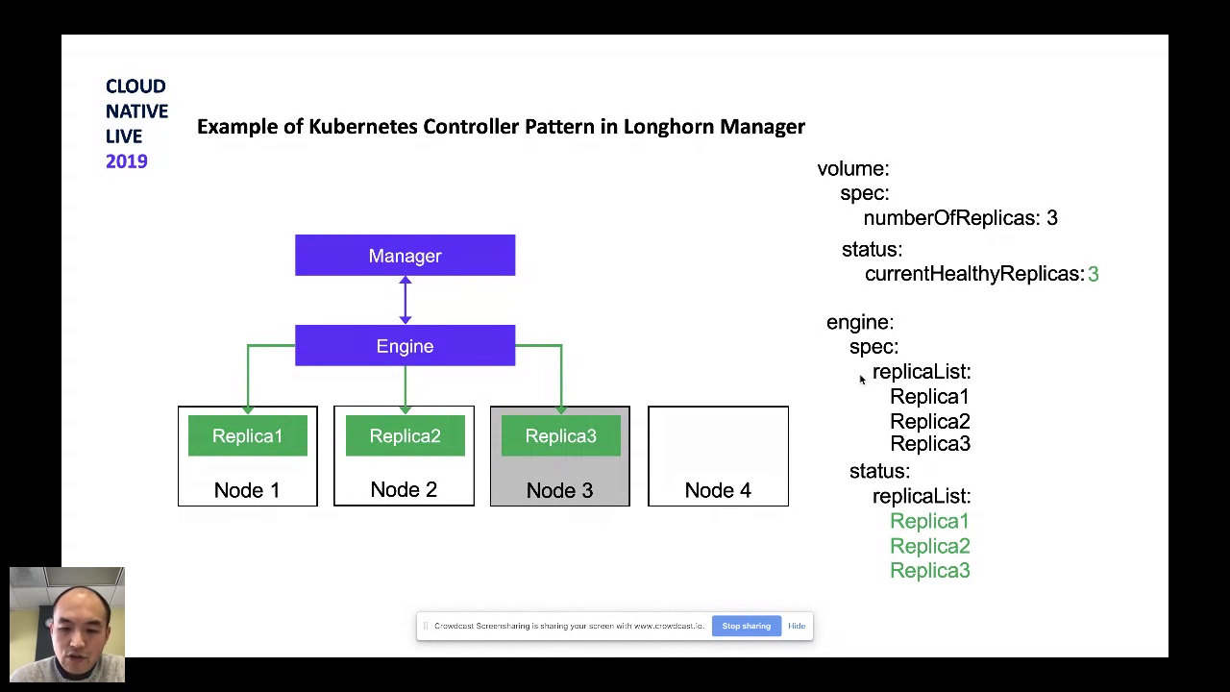
pyautogui.press('Right')
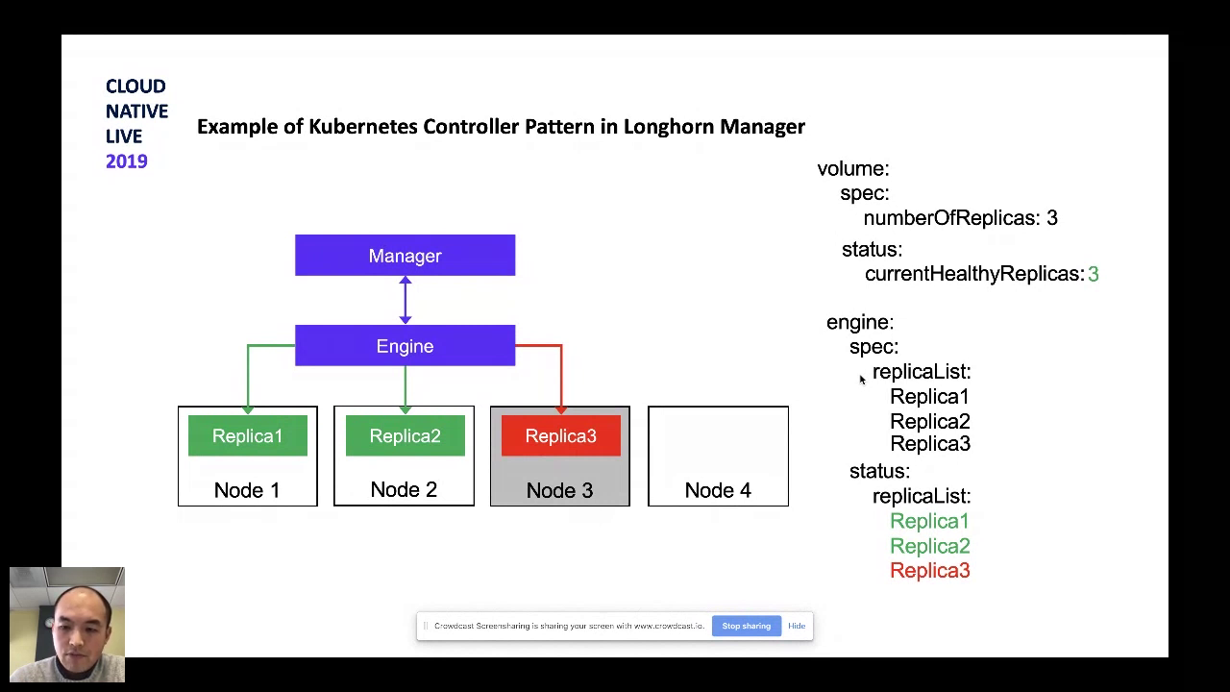
pyautogui.press('Right')
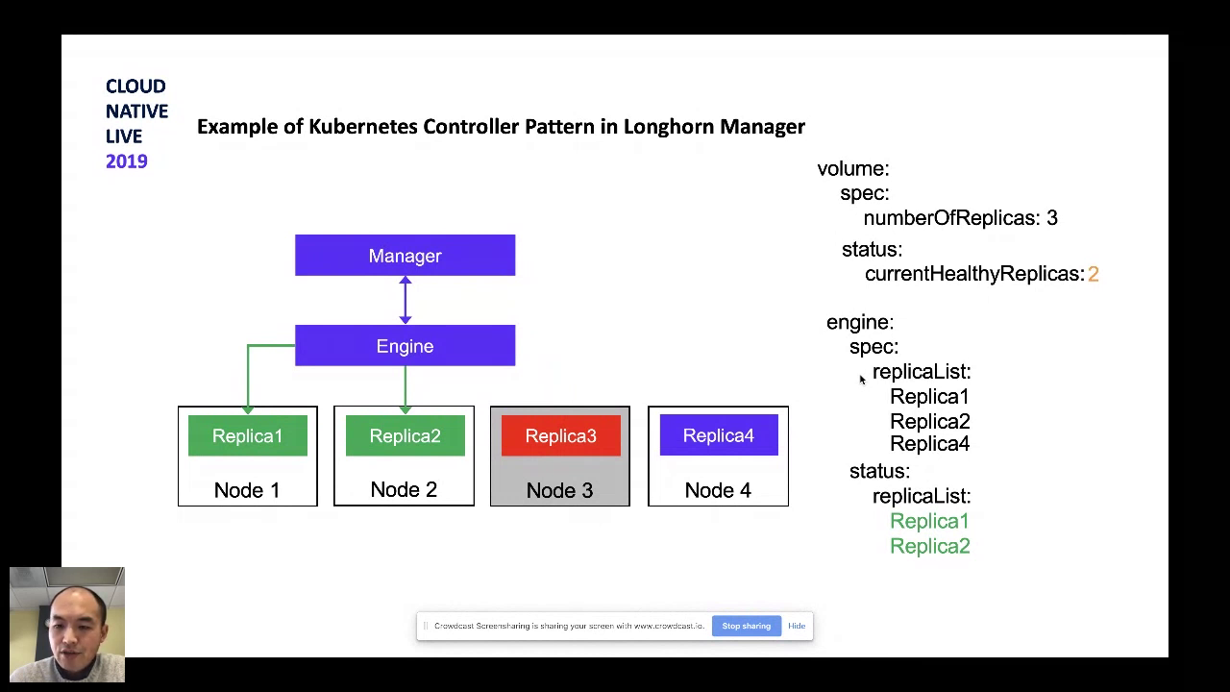
pyautogui.press('Right')
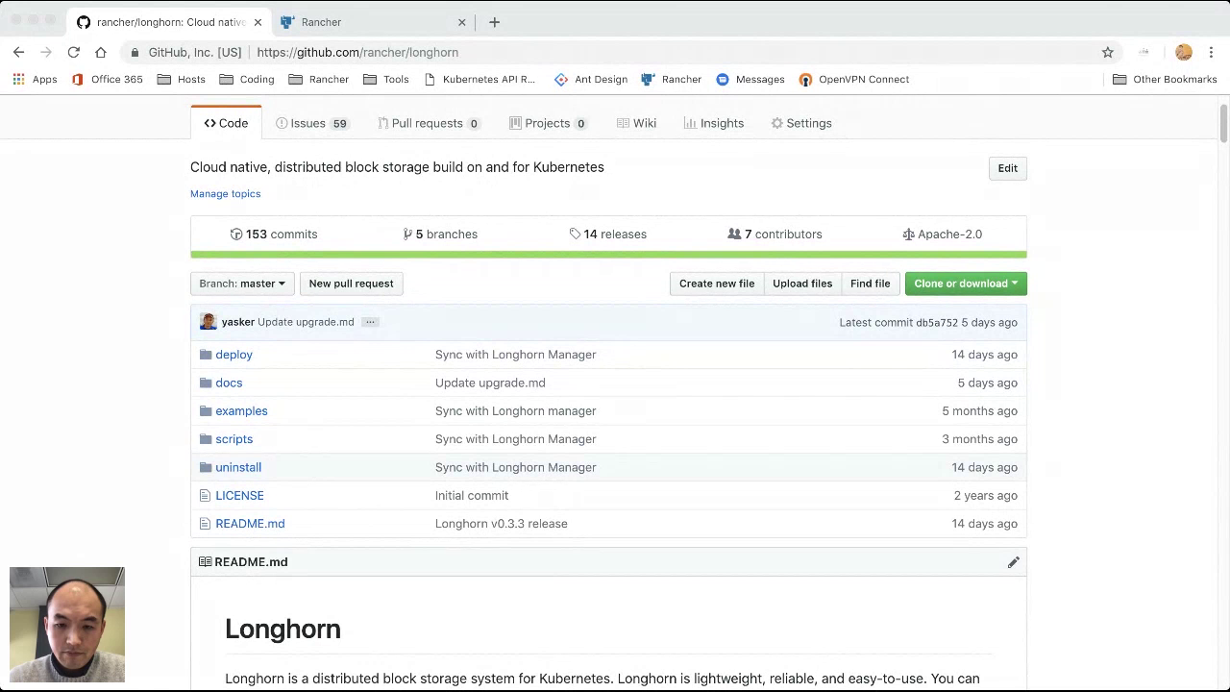
# - Switch to the browser, highlight the rancher/longhorn repository address and bring up the Rancher dashboard of the demo cluster
pyautogui.click(1201, 421)
pyautogui.press('super+l')
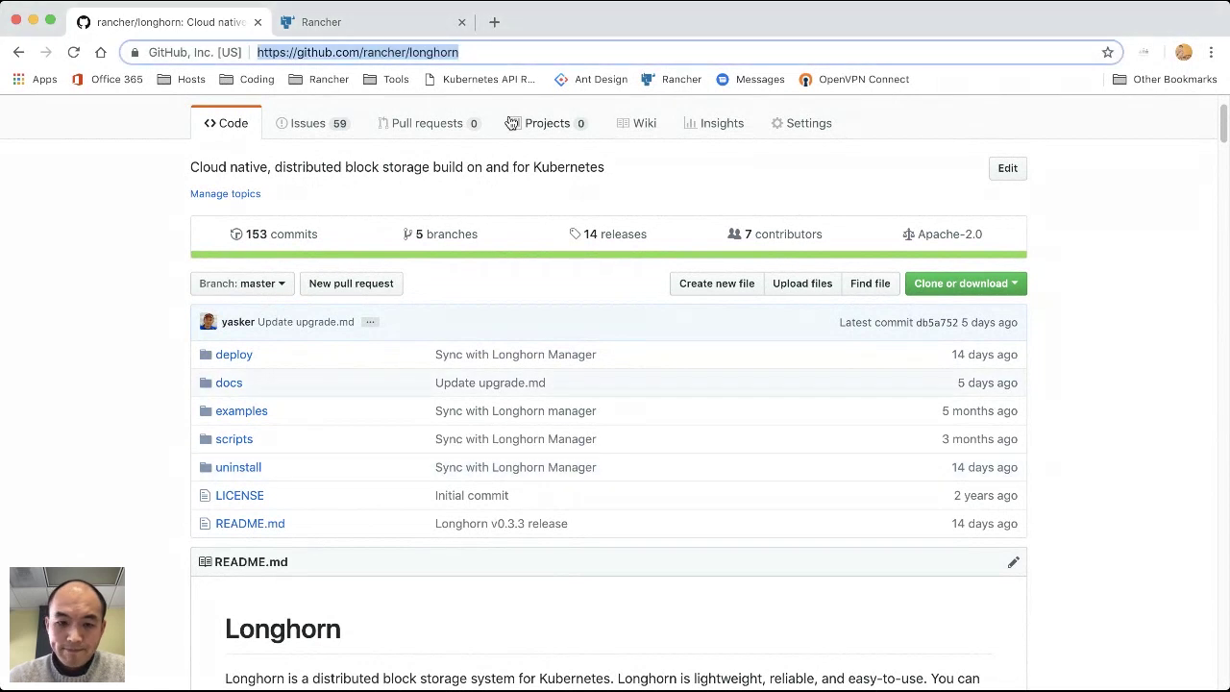
pyautogui.click(349, 35)
pyautogui.press('super+Tab')
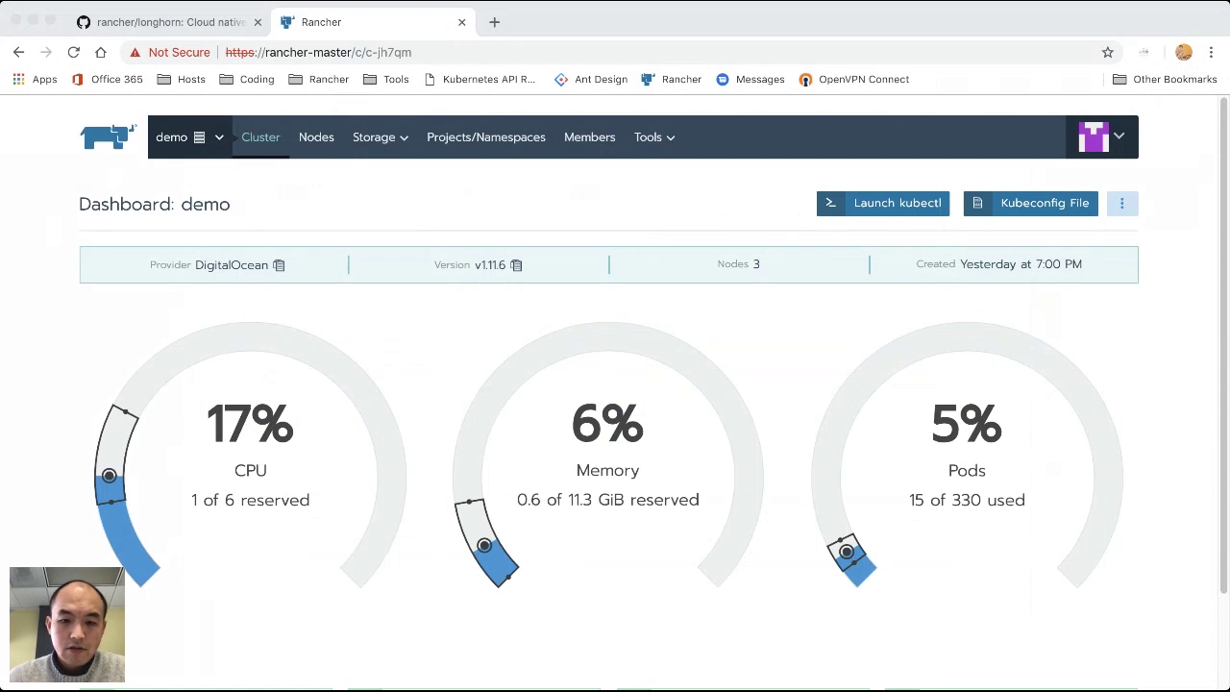
pyautogui.press('super+Tab')
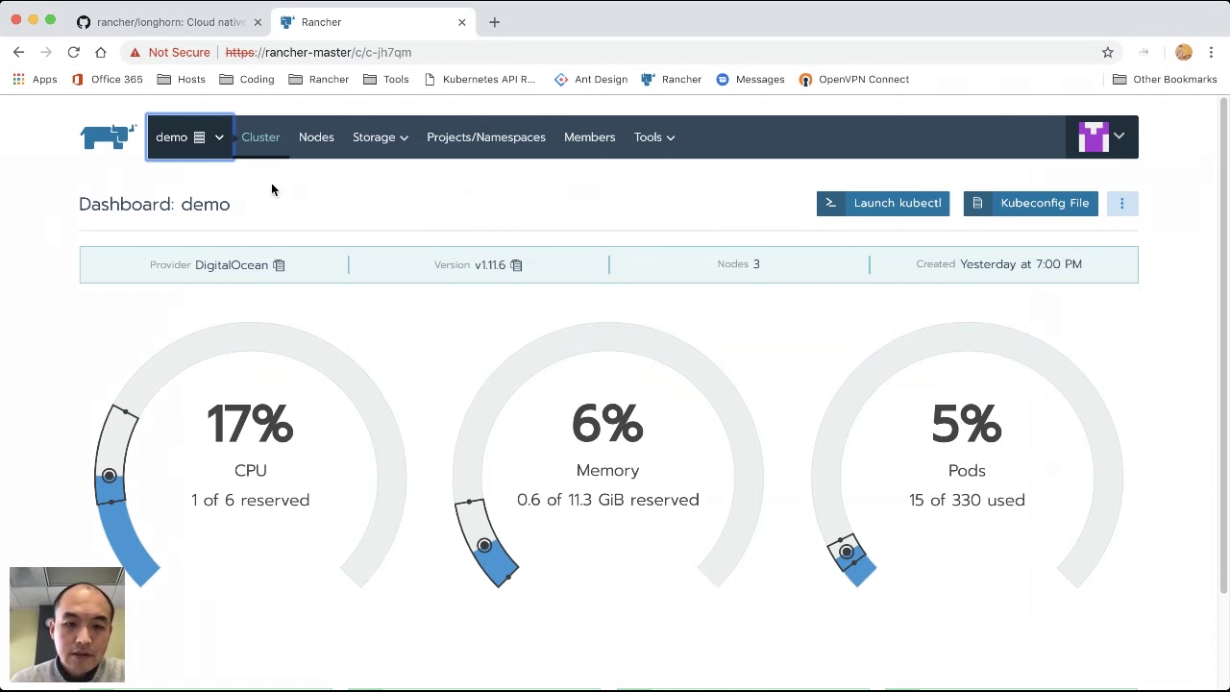
# - Go to the System project of the demo cluster and show its catalog apps
pyautogui.click(197, 152)
pyautogui.click(197, 258)
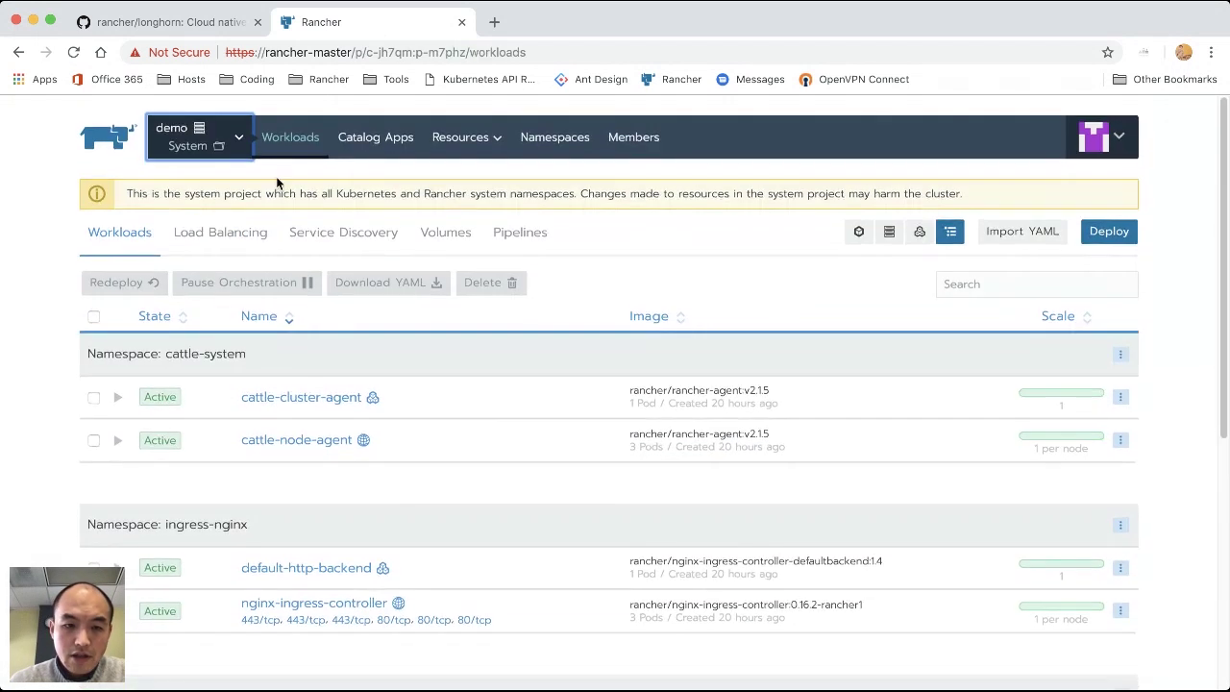
pyautogui.click(197, 144)
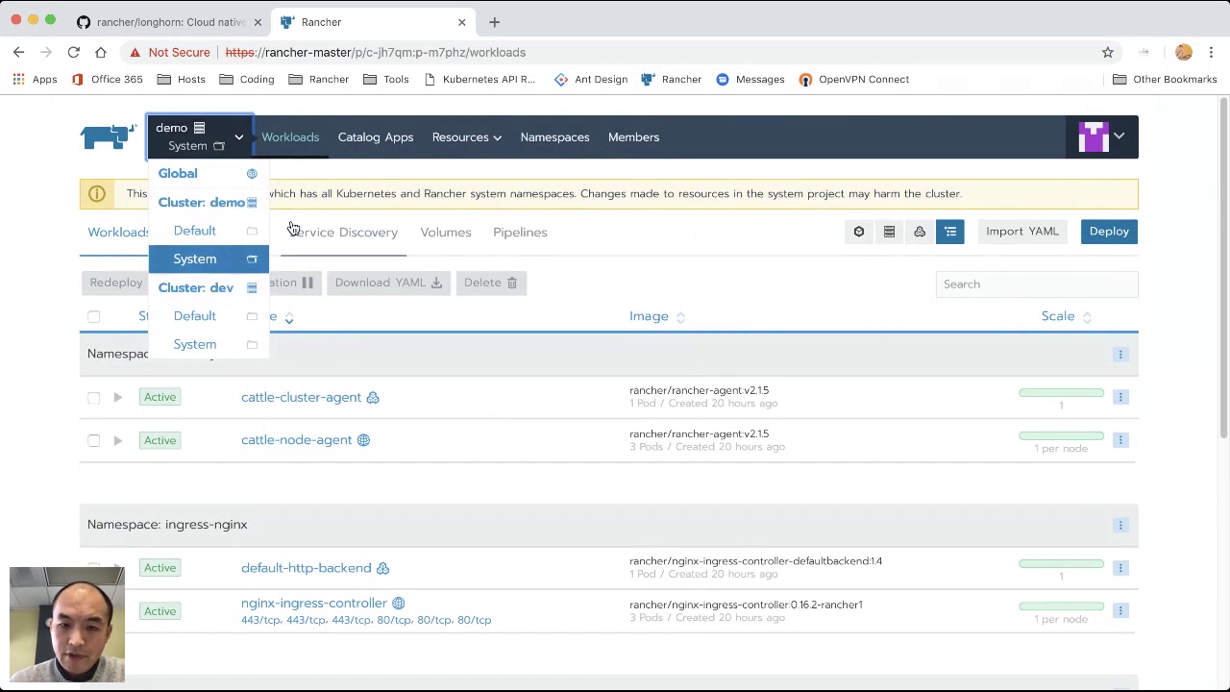
pyautogui.click(375, 146)
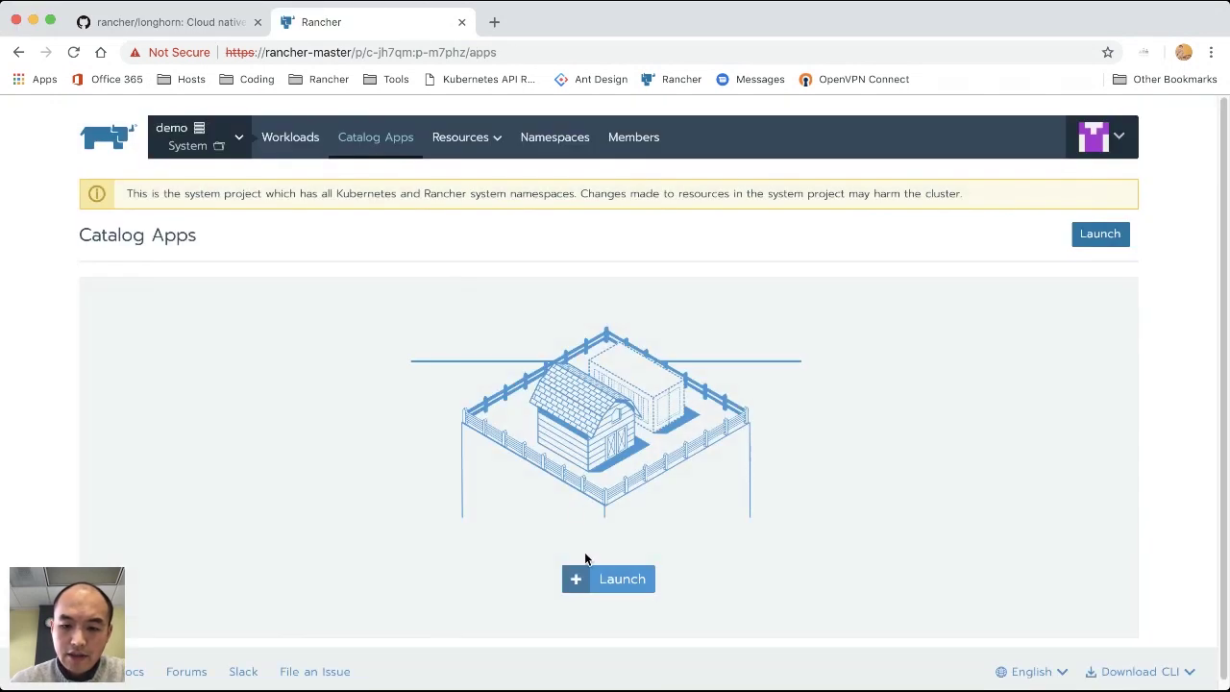
# - Start launching a catalog app and open the details of the longhorn chart from the Library
pyautogui.click(609, 580)
pyautogui.scroll(-10, 769, 404)
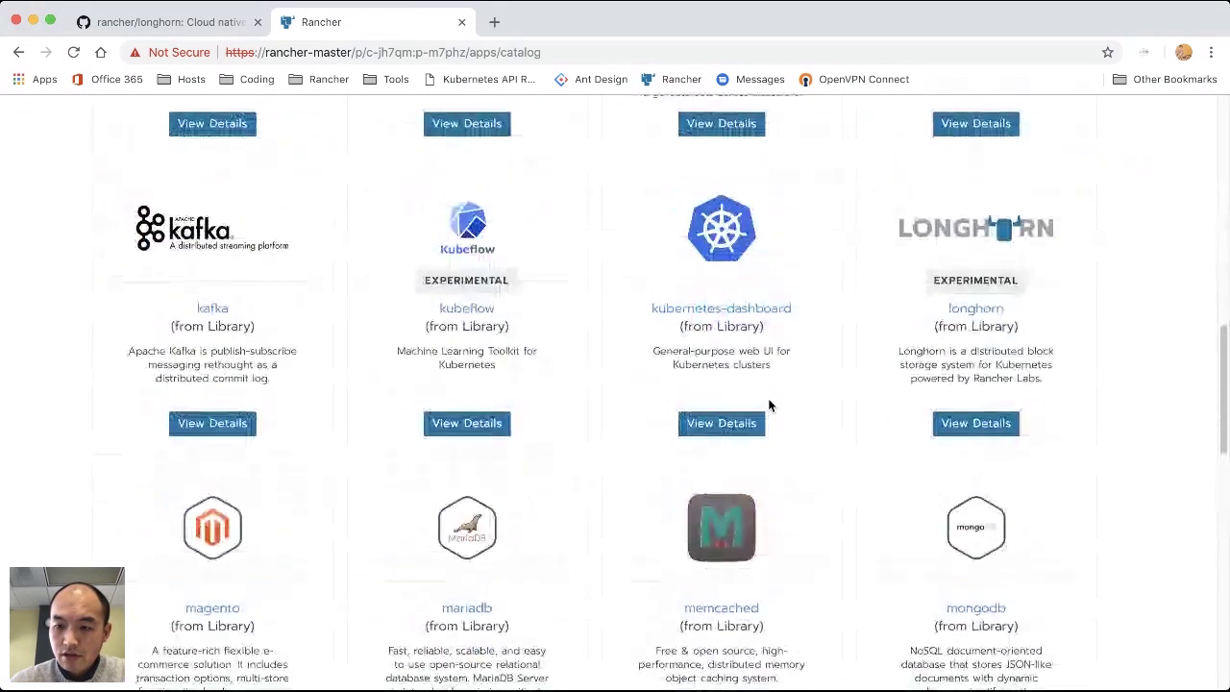
pyautogui.click(949, 421)
# - Set the longhorn template version to 0.3.2 and launch the app with the csi driver and Rancher-Proxy UI service
pyautogui.scroll(-5, 664, 422)
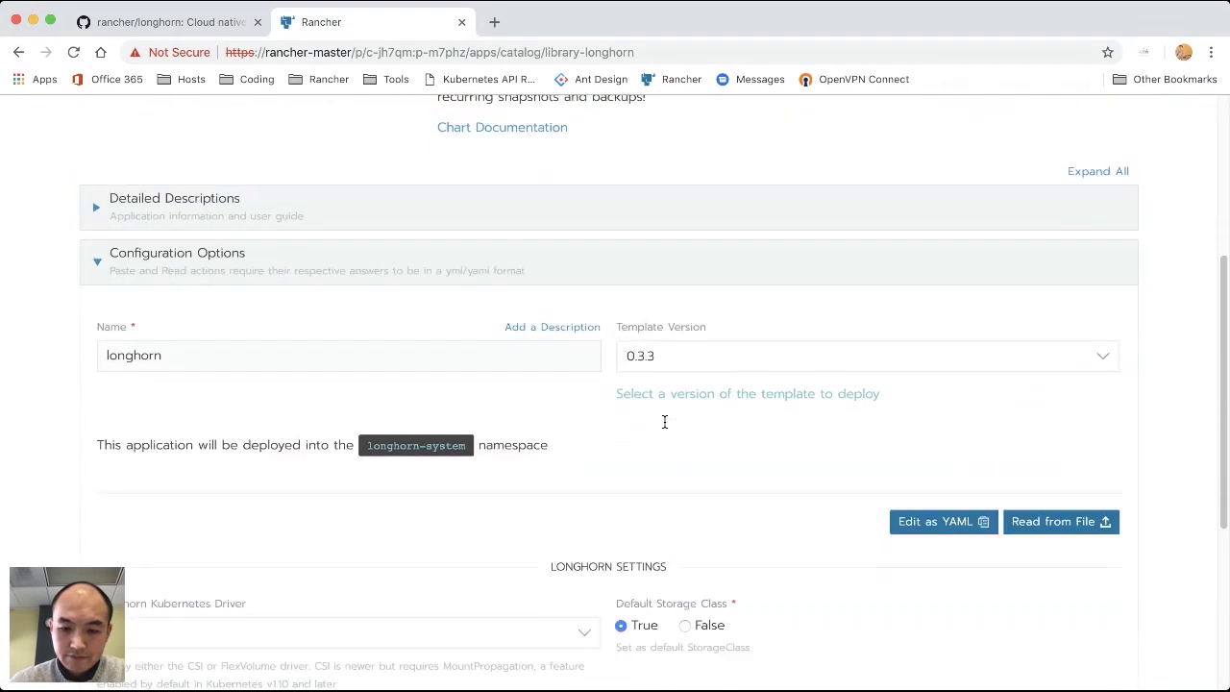
pyautogui.click(762, 347)
pyautogui.click(761, 347)
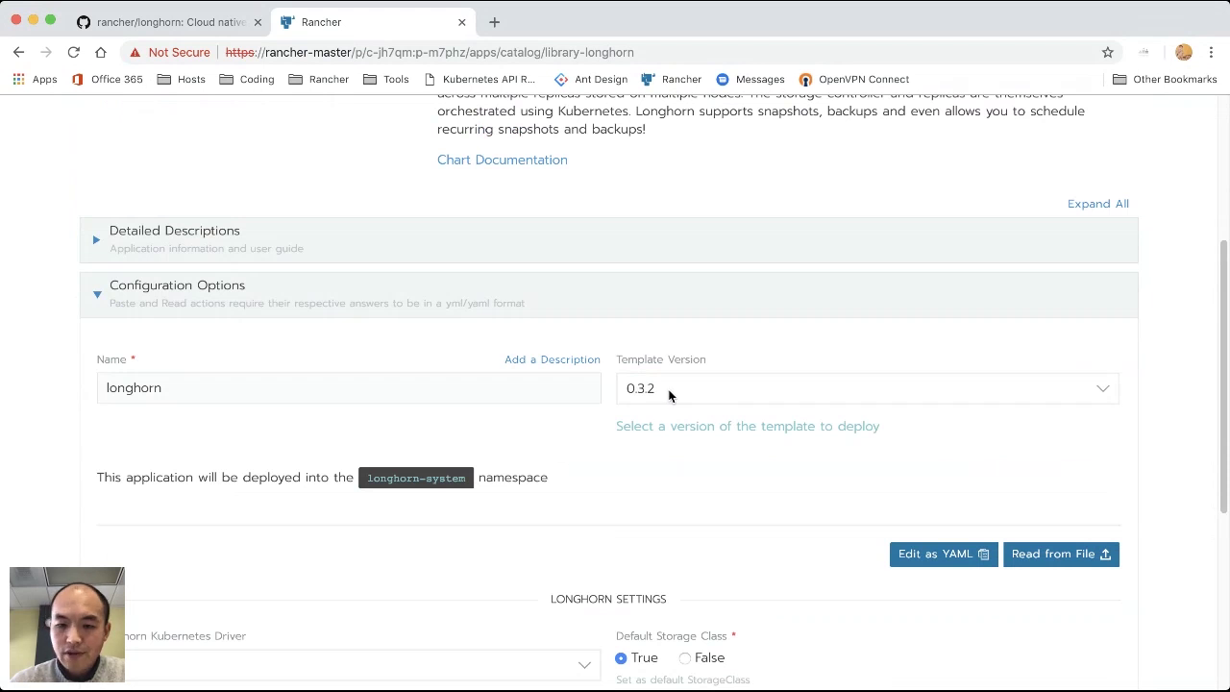
pyautogui.scroll(-5, 640, 485)
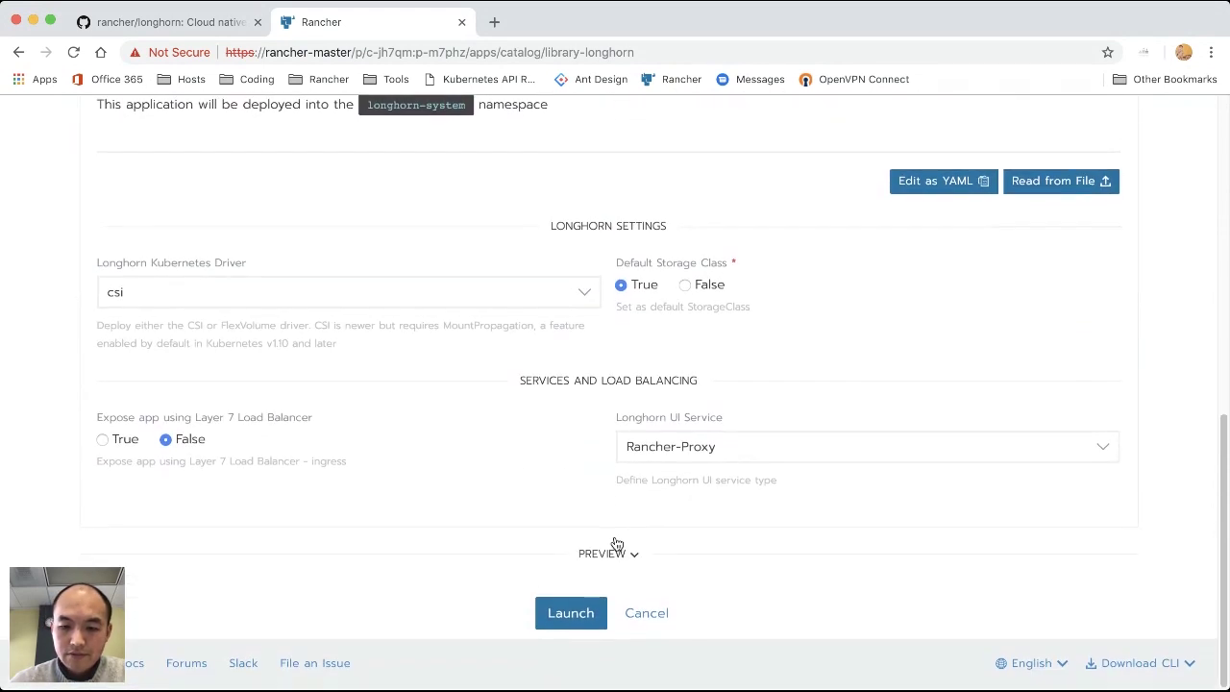
pyautogui.click(576, 612)
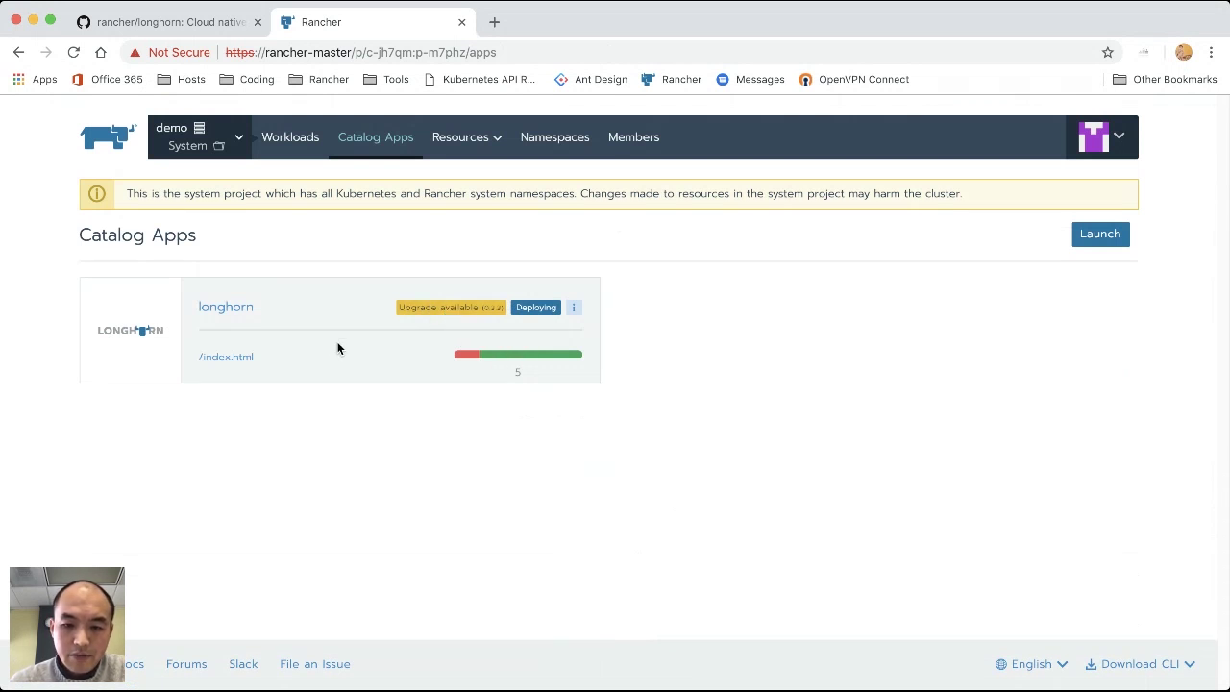
# - Examine the deploying longhorn app's status and its public endpoints
pyautogui.click(237, 309)
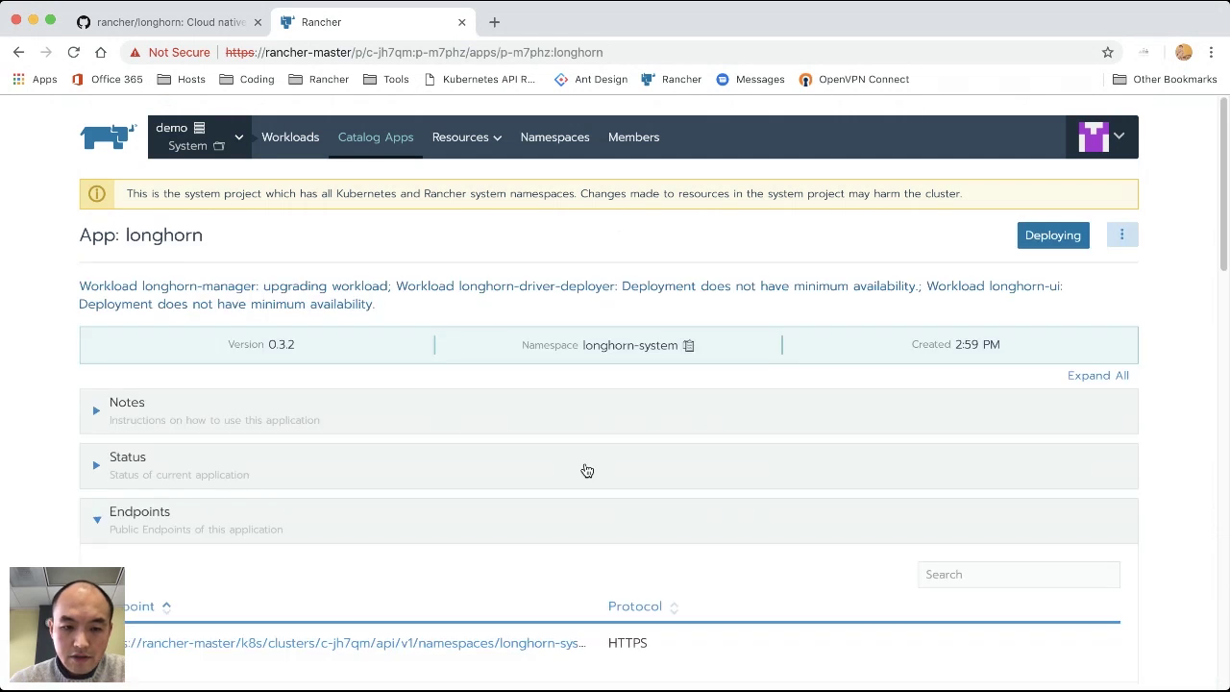
pyautogui.scroll(-2, 586, 470)
pyautogui.scroll(-2, 585, 469)
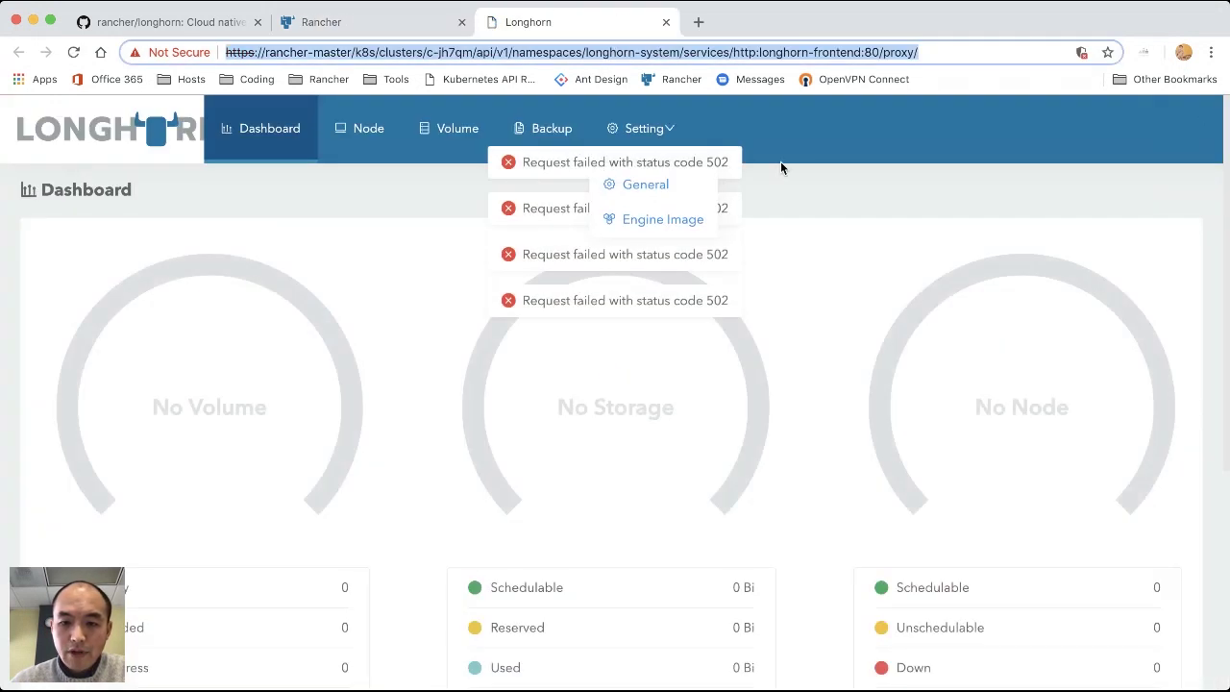
# - Try reloading the Longhorn UI and reopening it from the app's /index.html endpoint, and close both Longhorn tabs
pyautogui.click(963, 52)
pyautogui.press('Return')
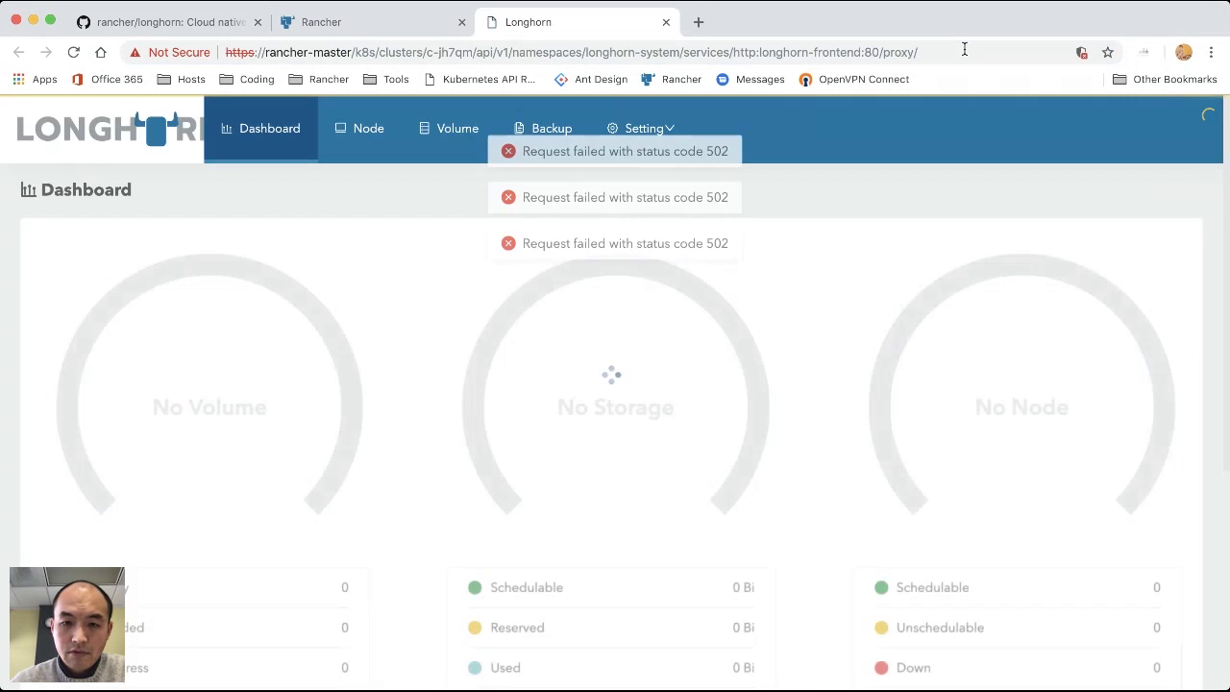
pyautogui.click(331, 23)
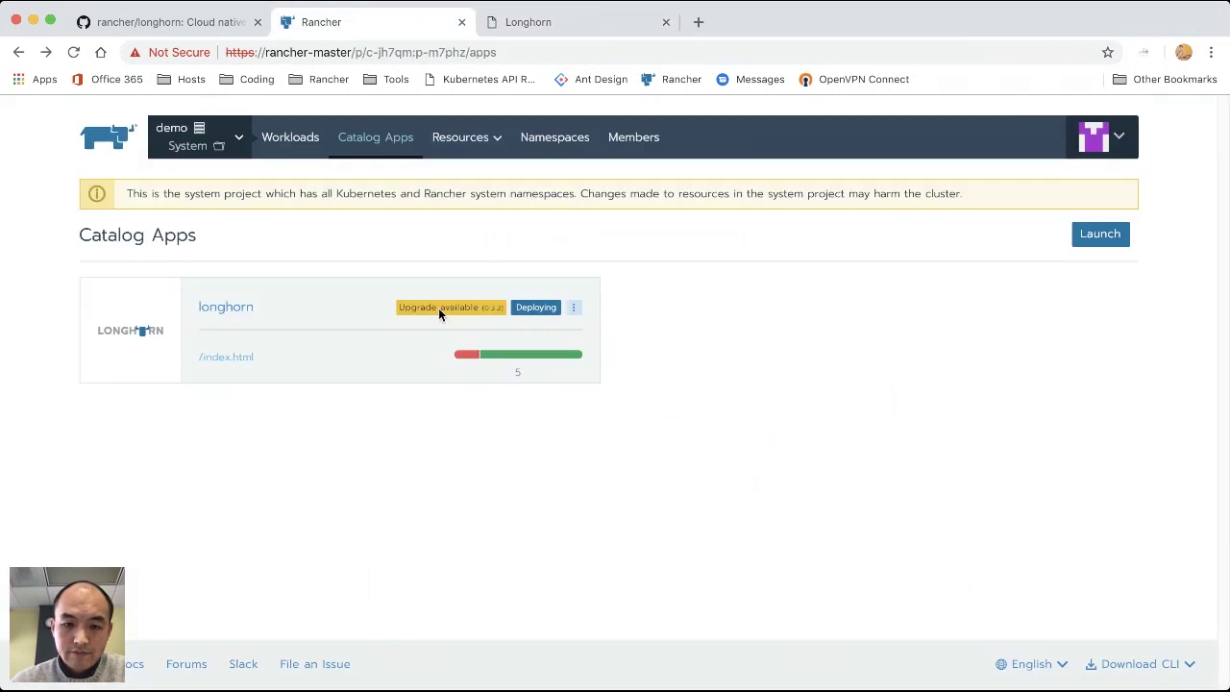
pyautogui.click(231, 360)
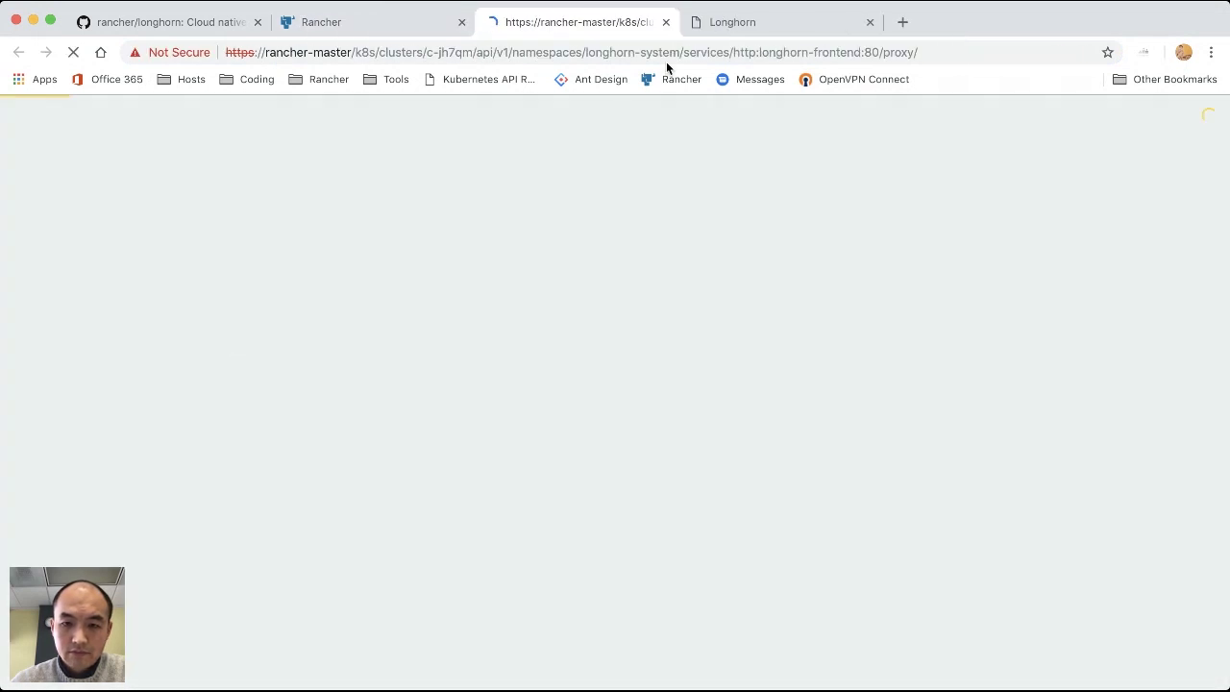
pyautogui.click(869, 22)
pyautogui.click(666, 21)
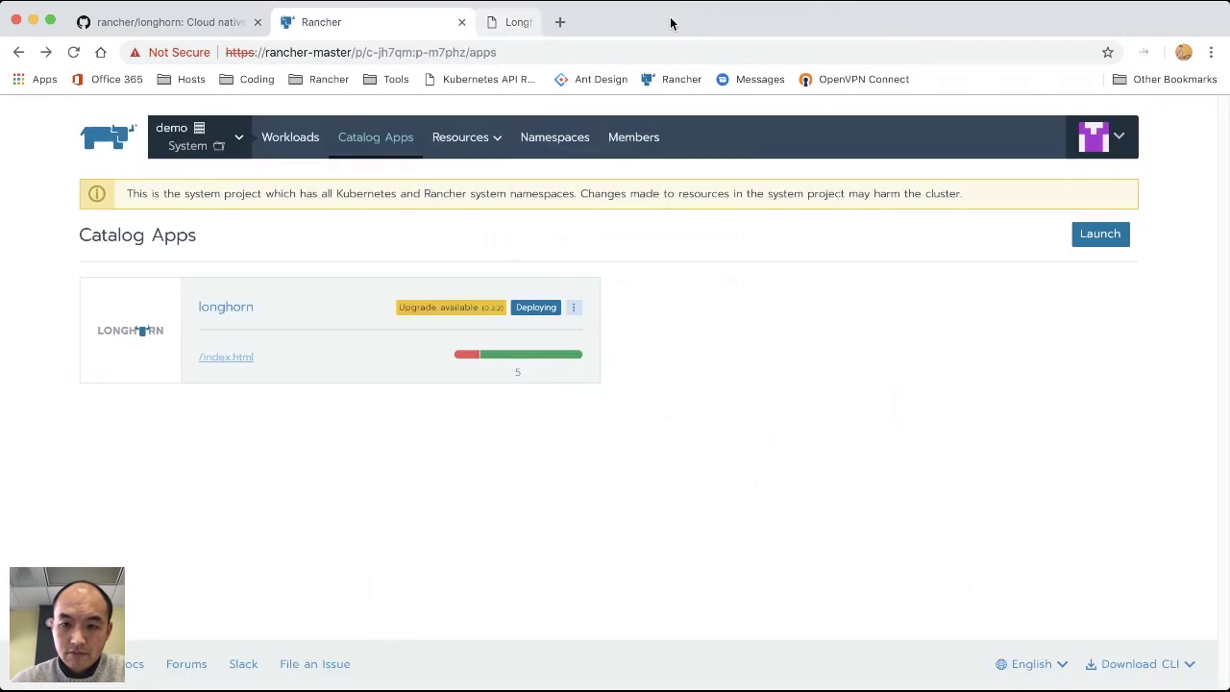
# - Recheck the deployment status on the longhorn app's details page and return to the catalog apps list
pyautogui.click(241, 309)
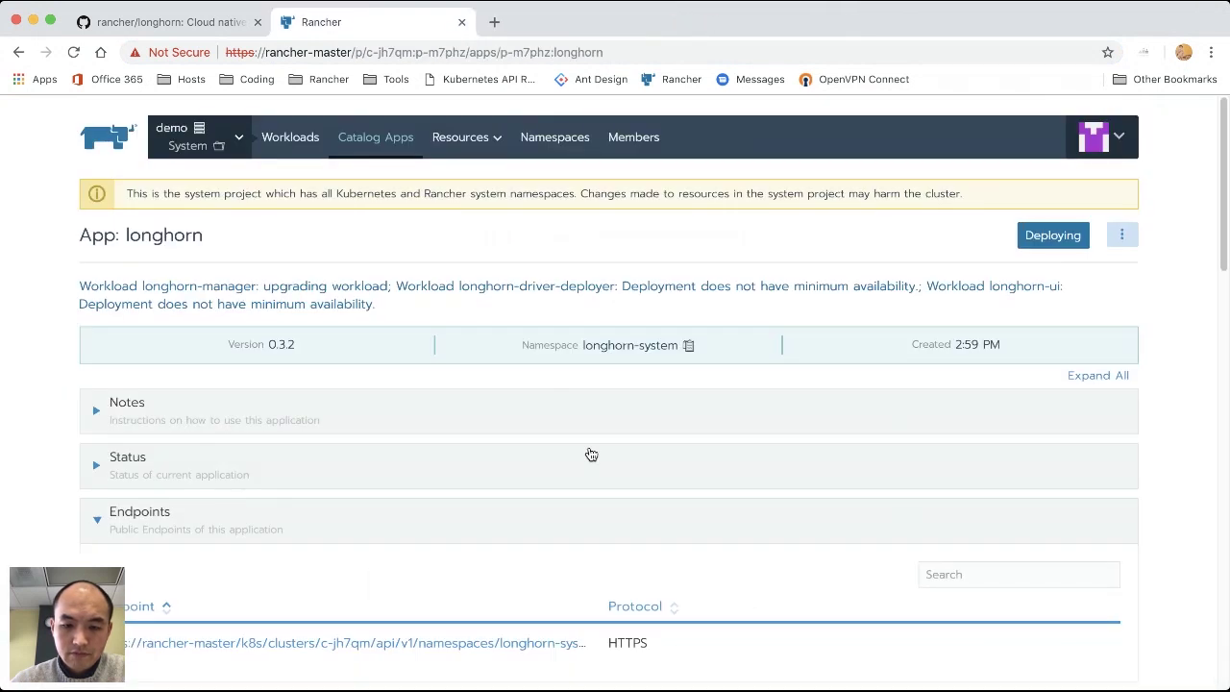
pyautogui.scroll(-5, 590, 453)
pyautogui.hscroll(-5, 604, 535)
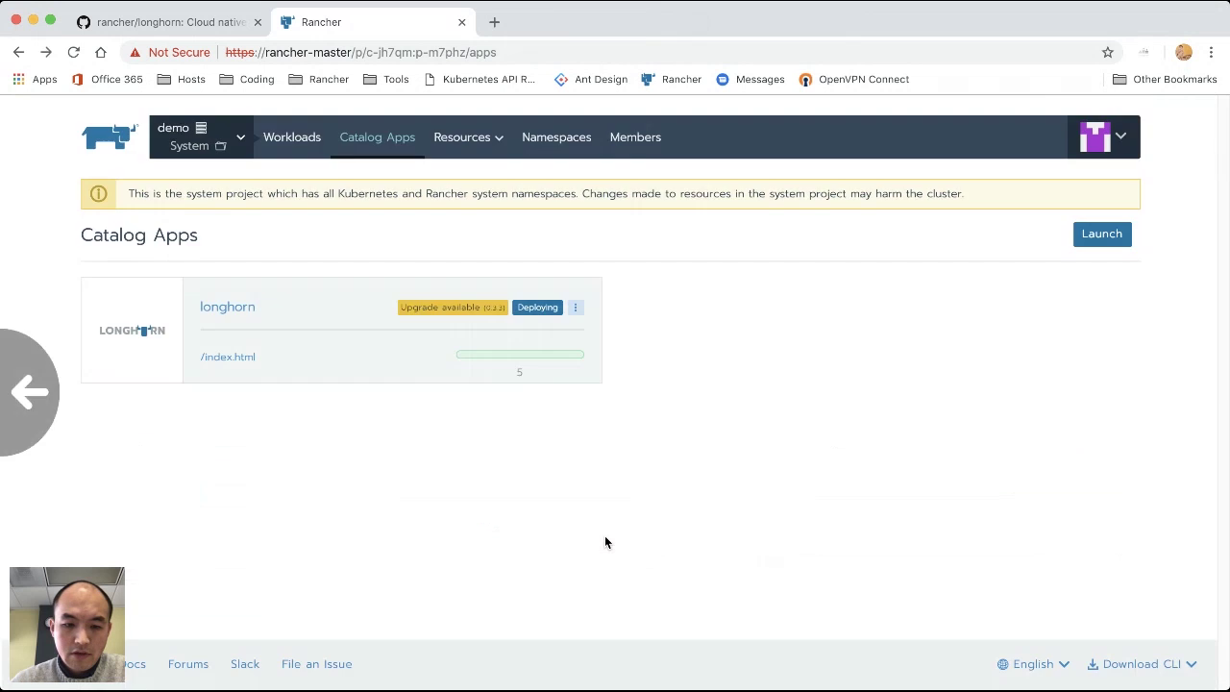
# - Open the Longhorn UI from the app's /index.html endpoint and review the dashboard's volume, storage and node summaries
pyautogui.click(241, 356)
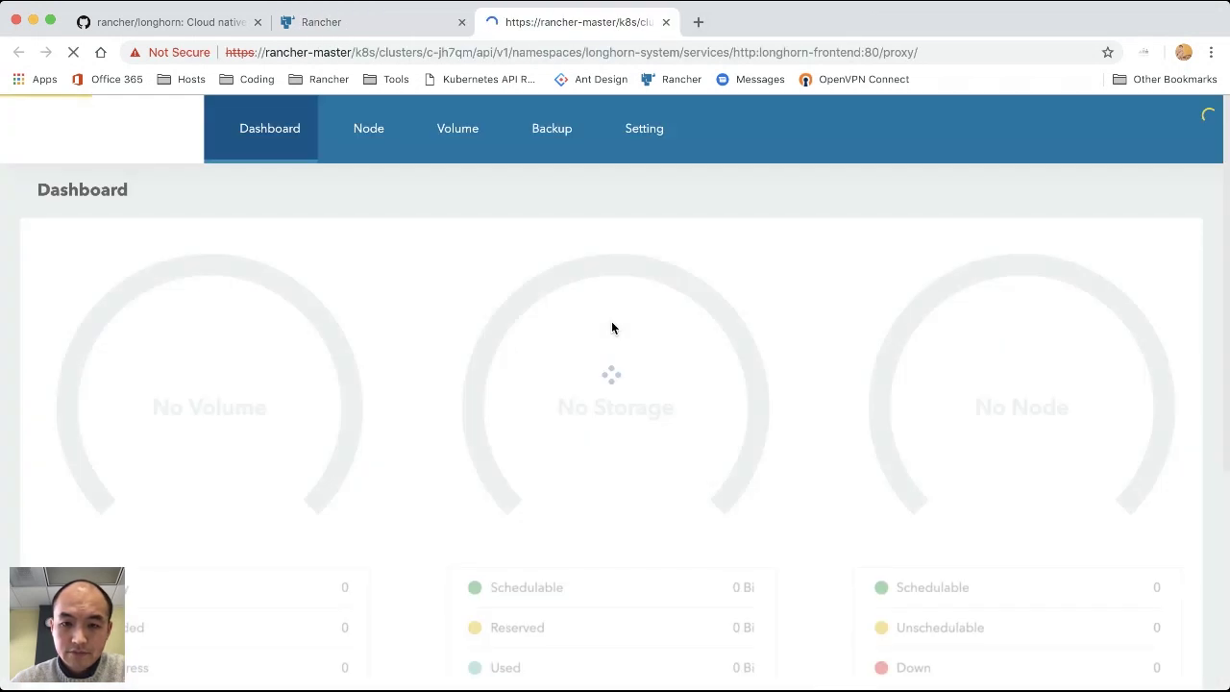
pyautogui.moveTo(723, 174)
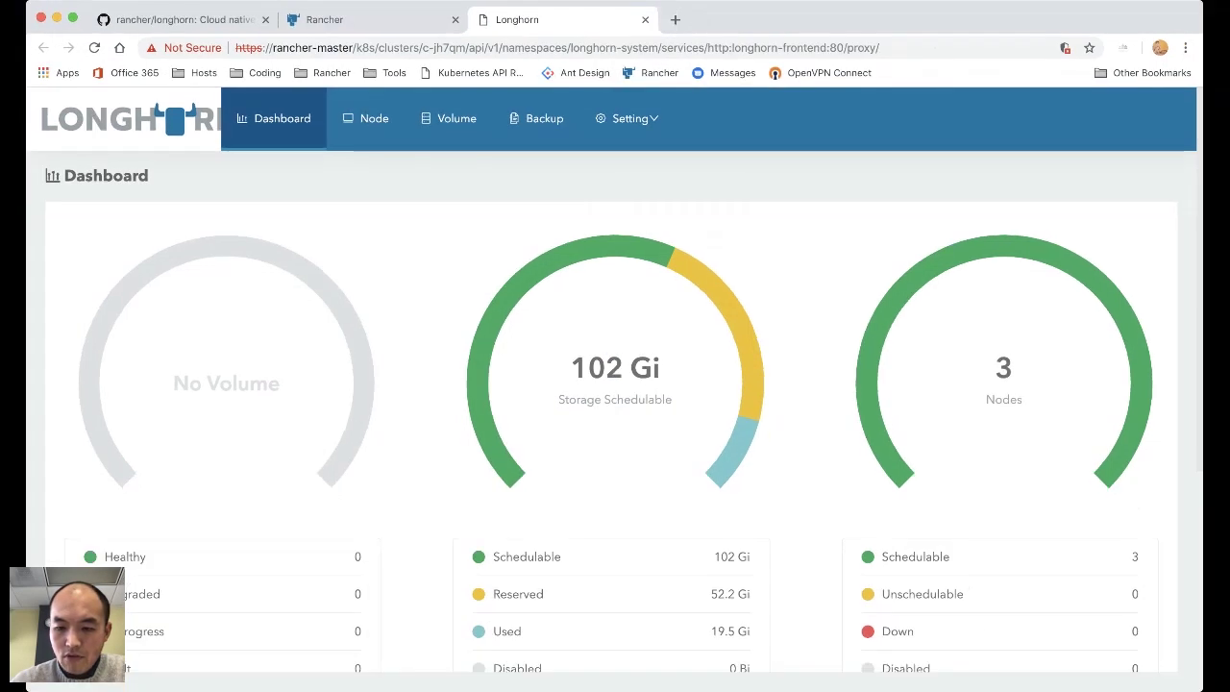
pyautogui.scroll(-5, 958, 573)
pyautogui.scroll(5, 819, 467)
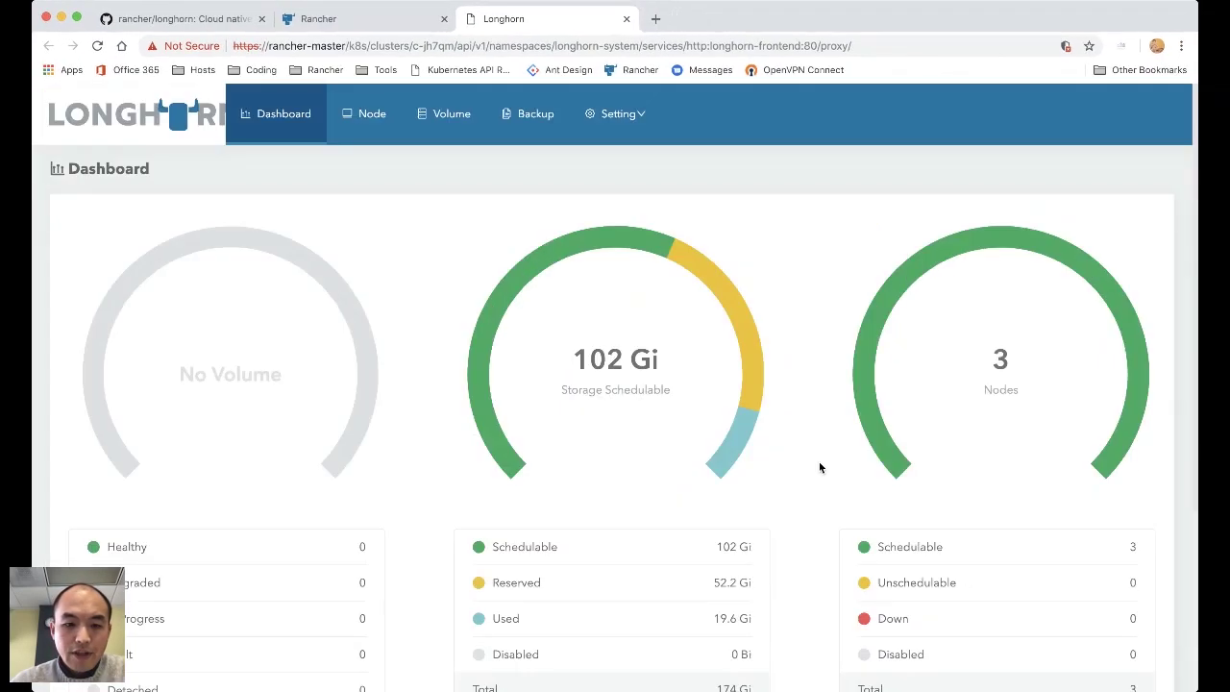
pyautogui.scroll(-1, 819, 467)
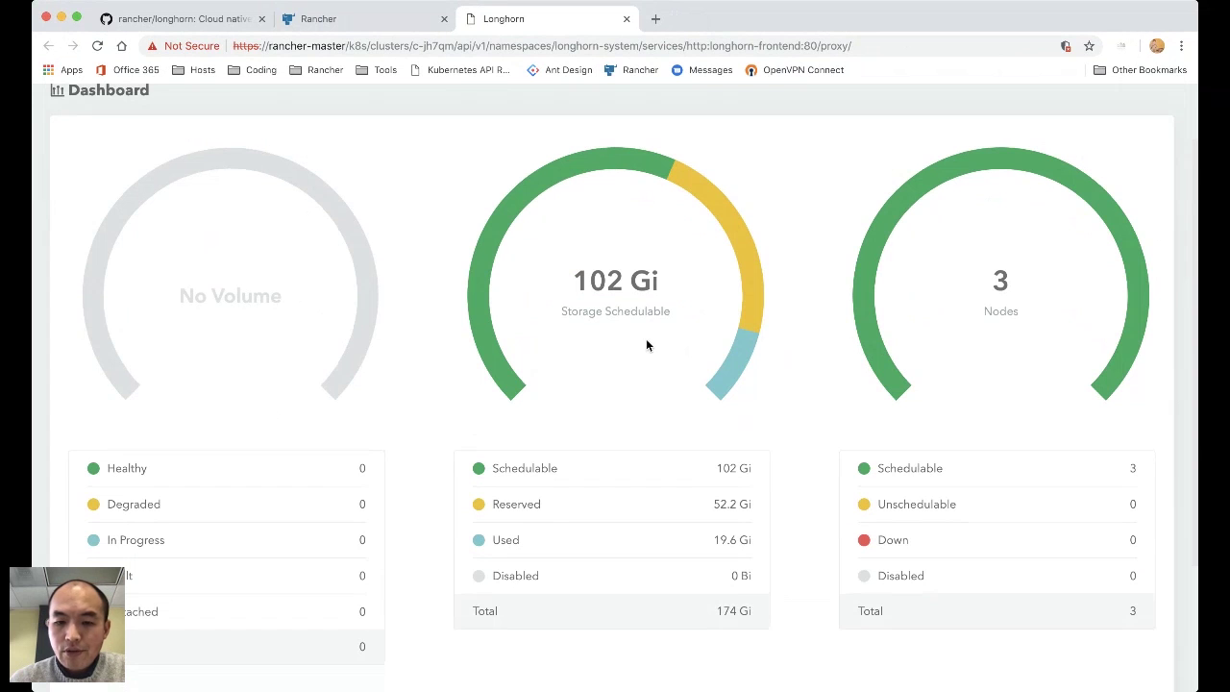
pyautogui.scroll(2, 645, 345)
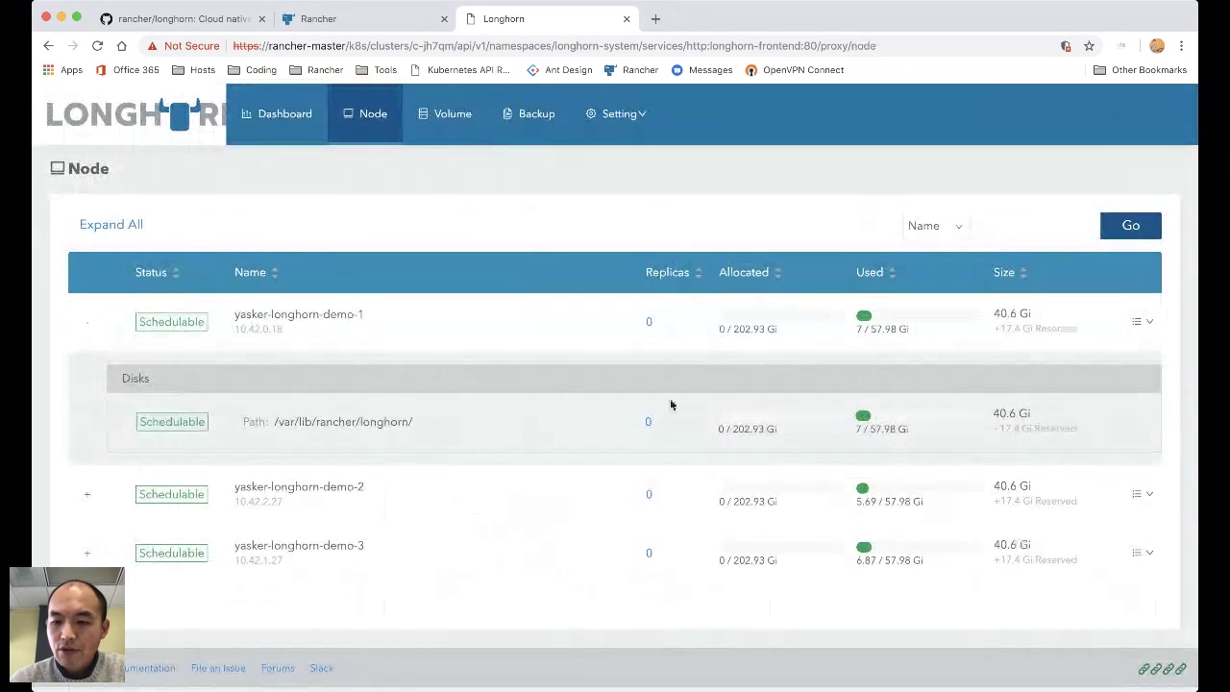
# - Try adding a blank second disk entry to the demo-1 node, and discard the disk changes
pyautogui.moveTo(1142, 326)
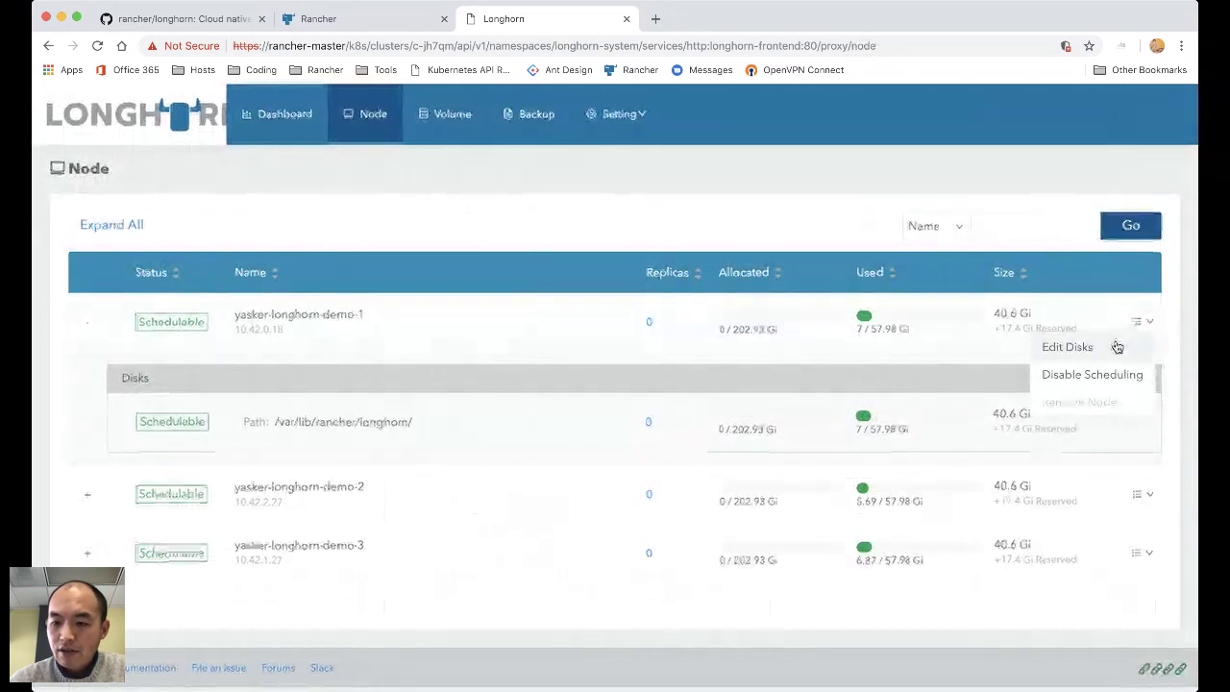
pyautogui.click(1115, 346)
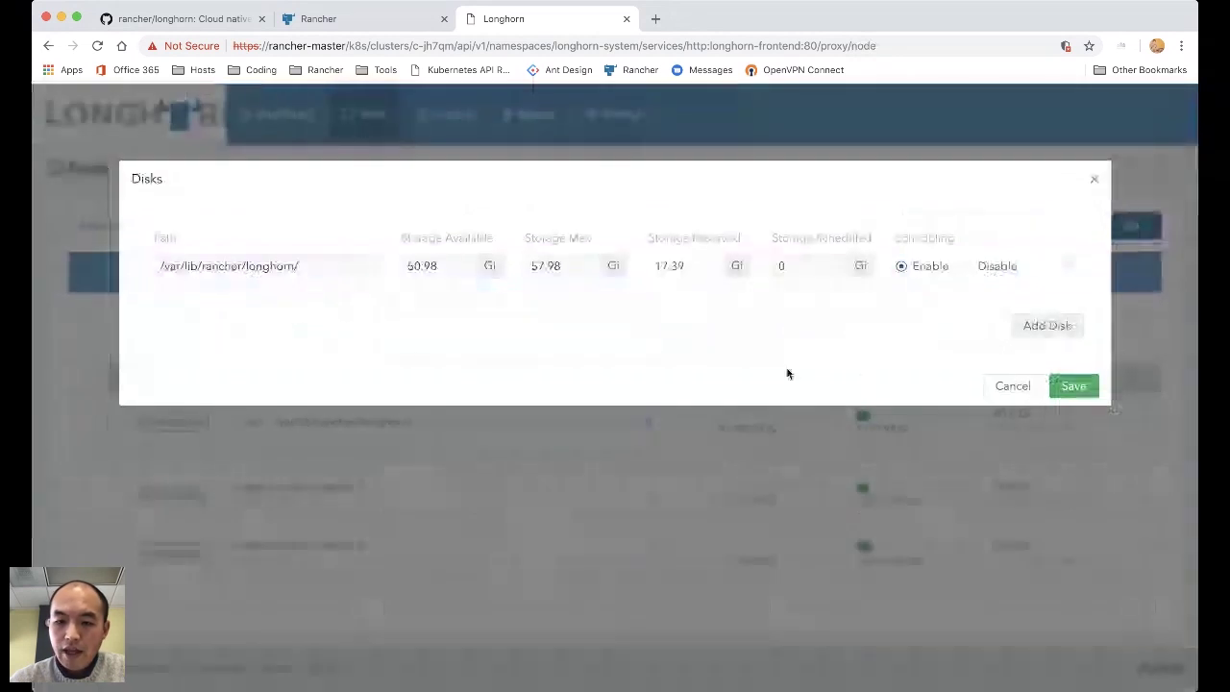
pyautogui.click(1045, 324)
pyautogui.click(305, 353)
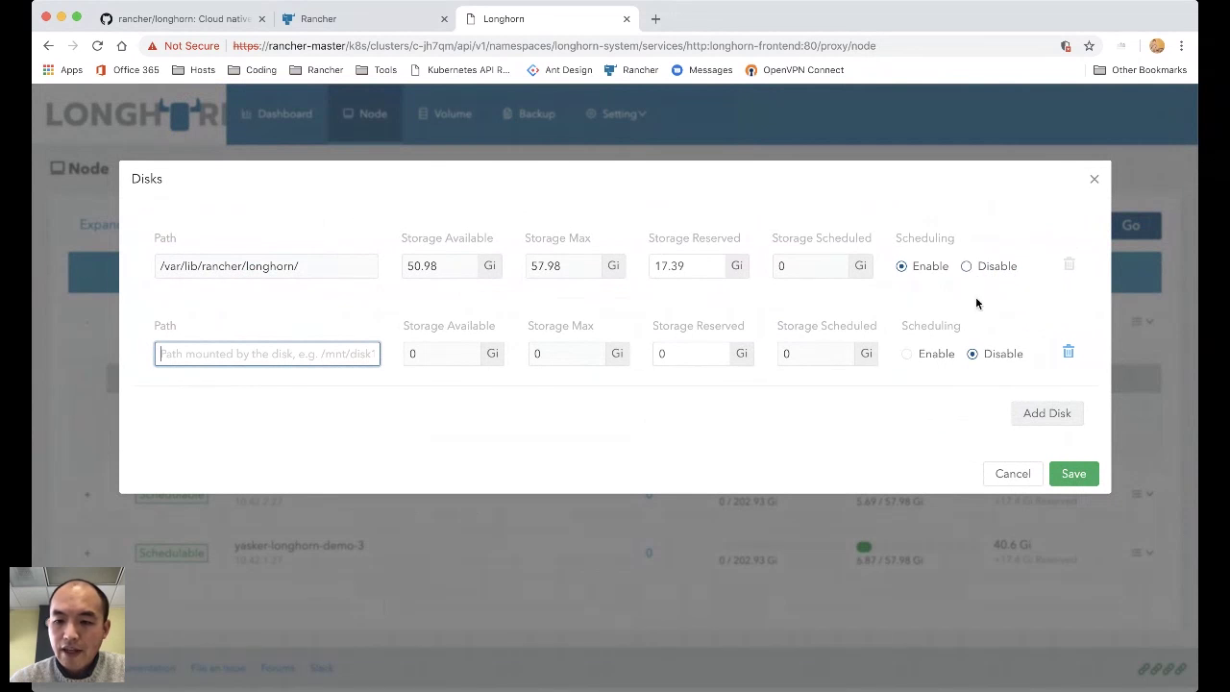
pyautogui.click(1011, 475)
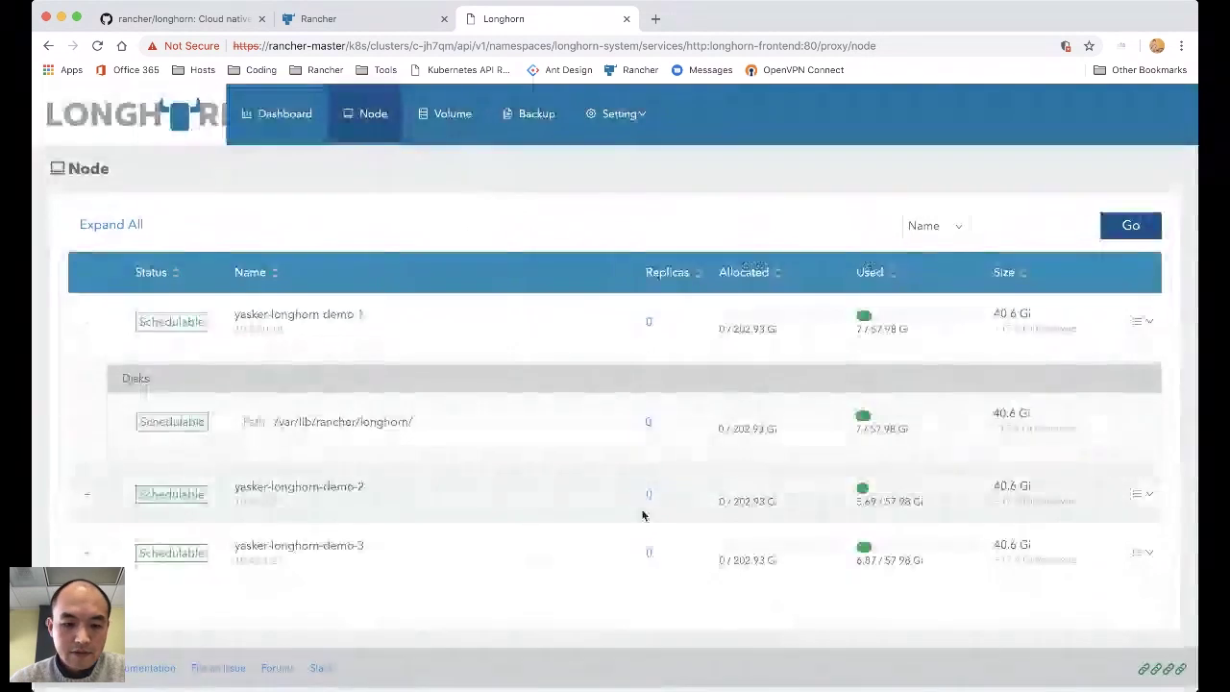
# - Show the disks of the demo-2 node and view the volume list
pyautogui.click(88, 499)
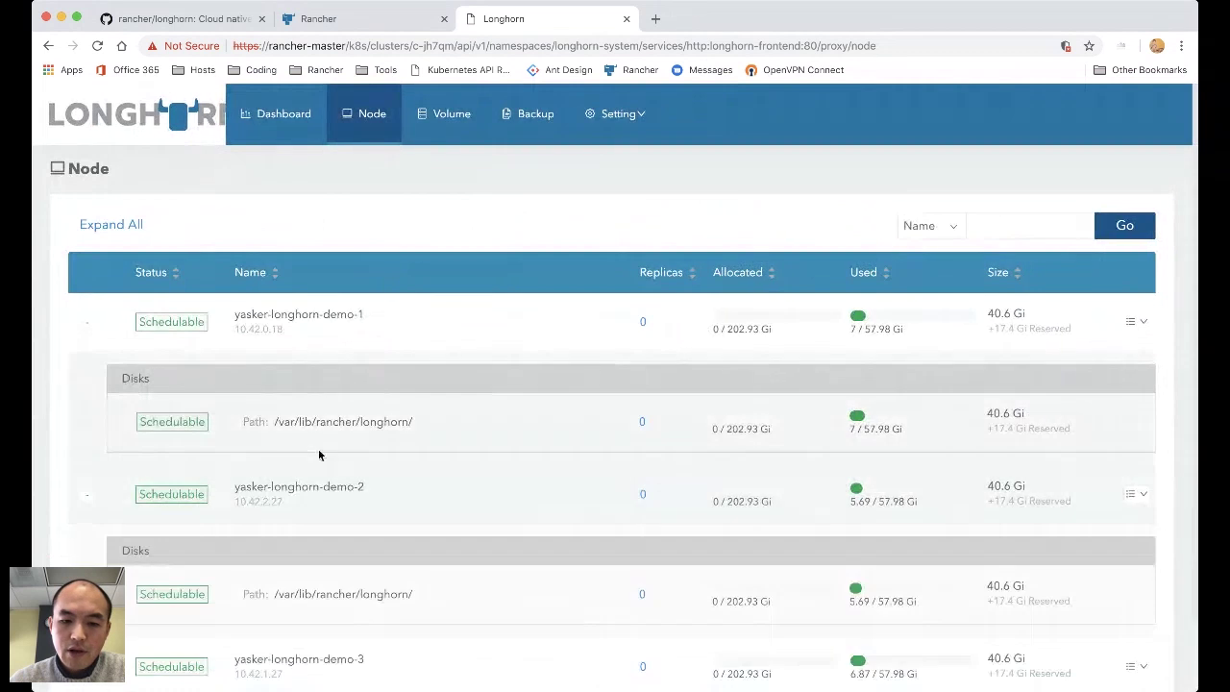
pyautogui.click(454, 115)
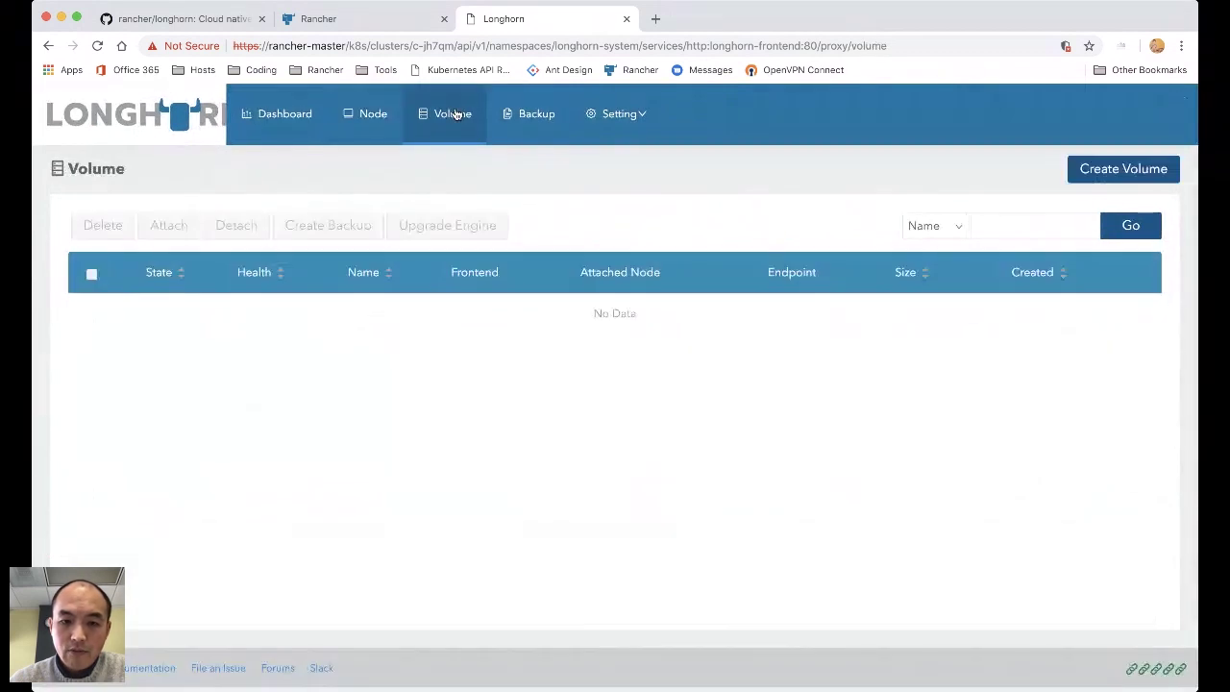
# - Open Longhorn's general settings and review the engine, upgrade checker and backup options
pyautogui.moveTo(576, 117)
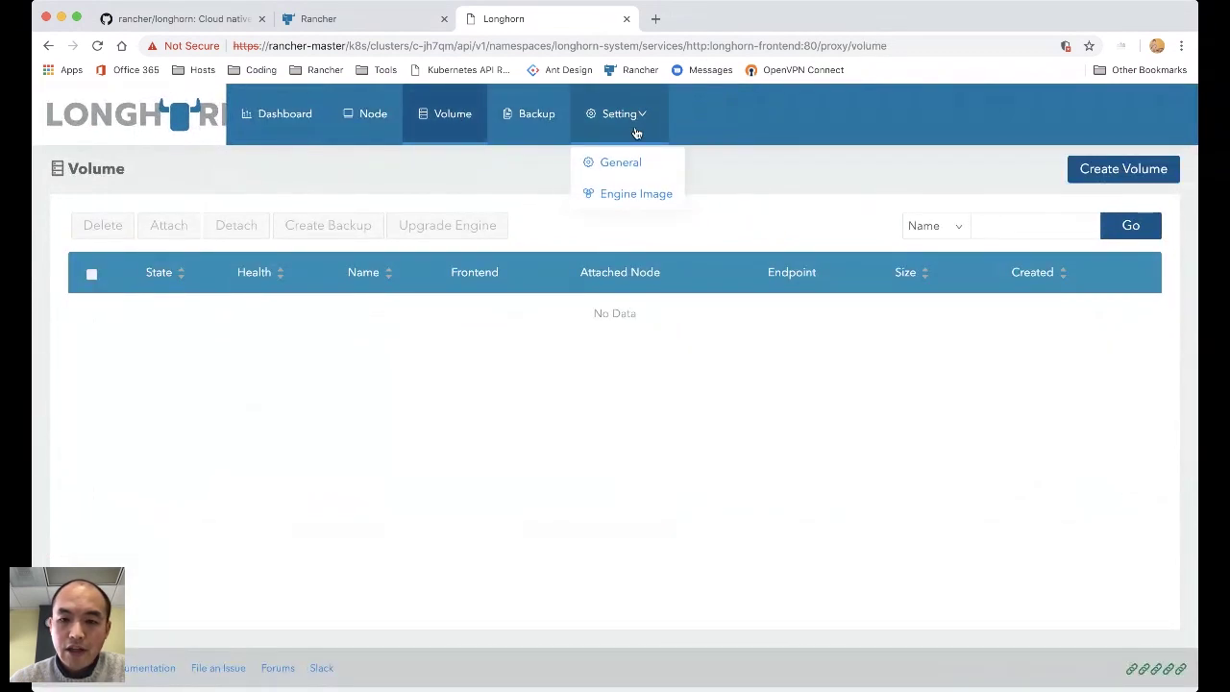
pyautogui.click(621, 163)
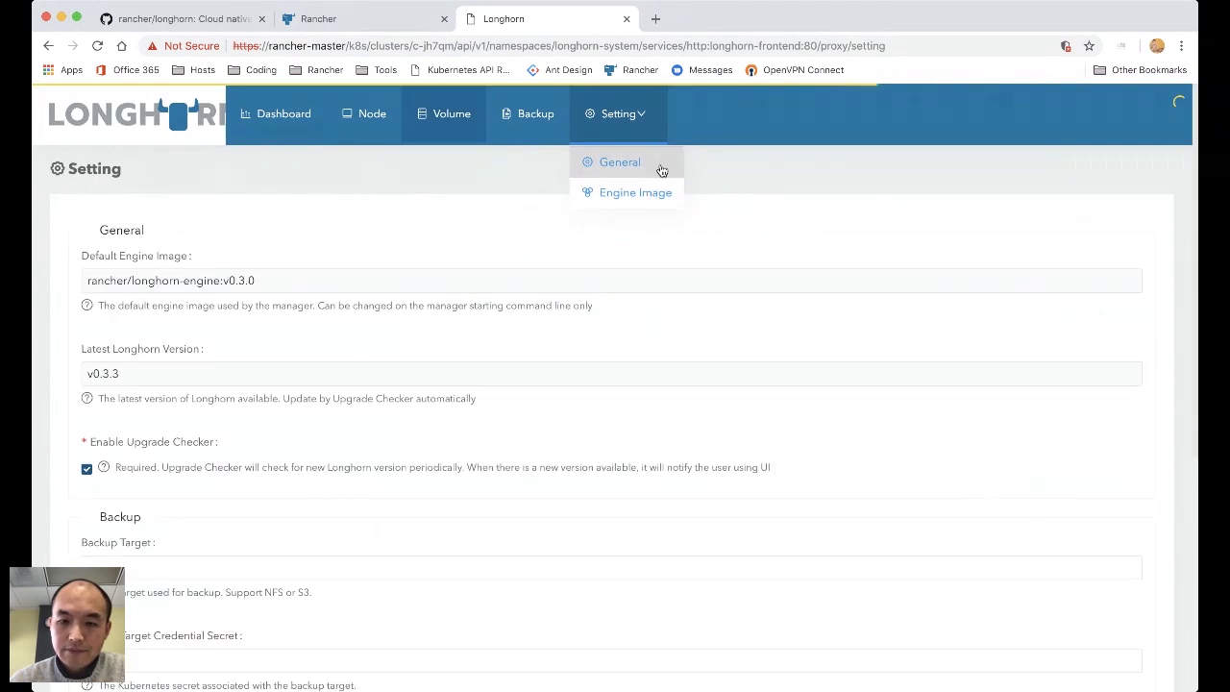
pyautogui.scroll(-3, 546, 480)
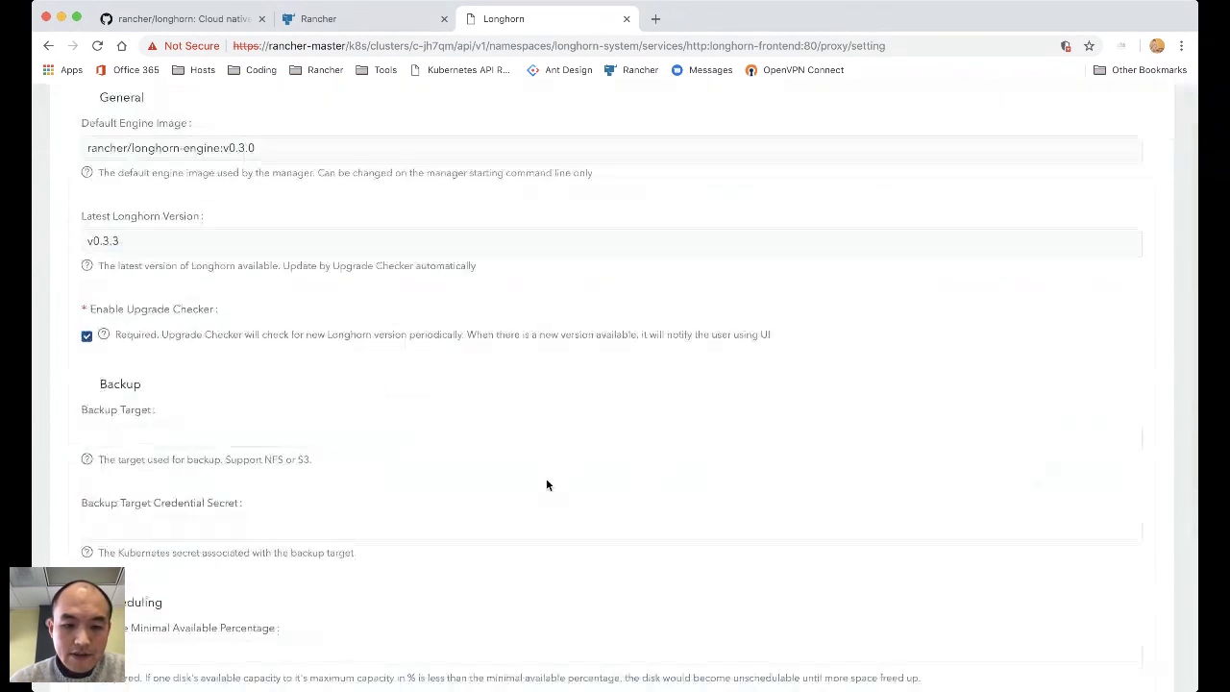
pyautogui.scroll(3, 646, 378)
pyautogui.scroll(-2, 647, 378)
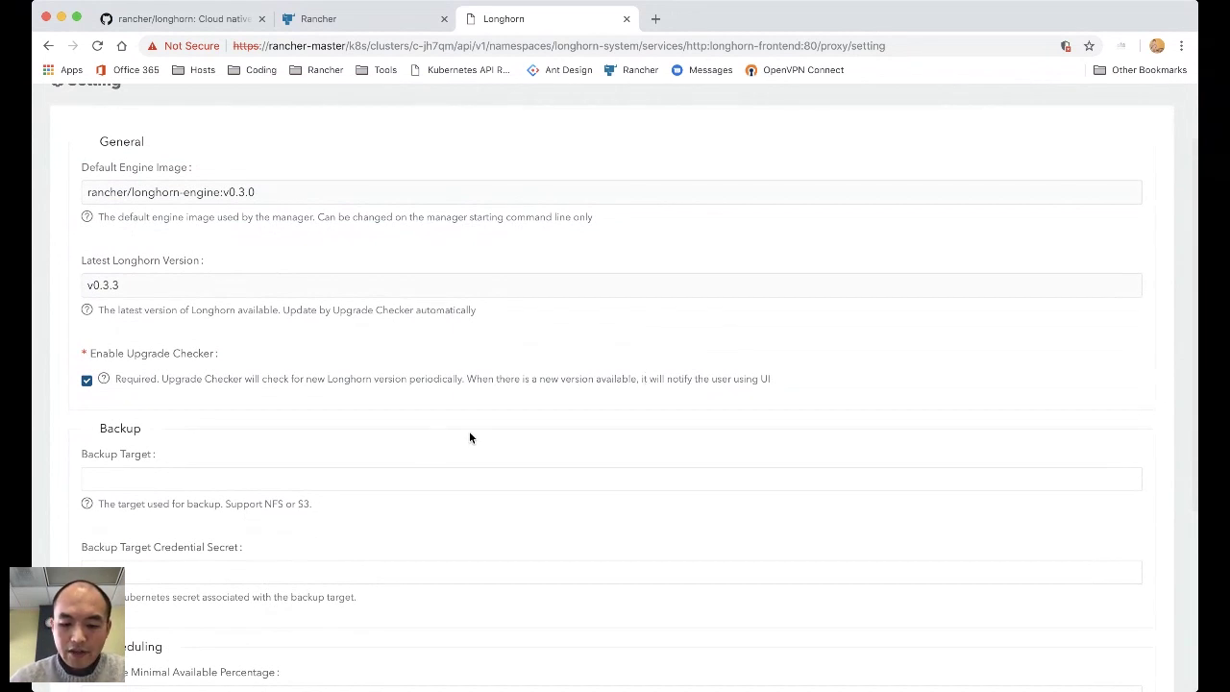
# - Open docs/backup.md in the rancher/longhorn GitHub repository and read the instructions for setting up a local testing backupstore
pyautogui.press('super+1')
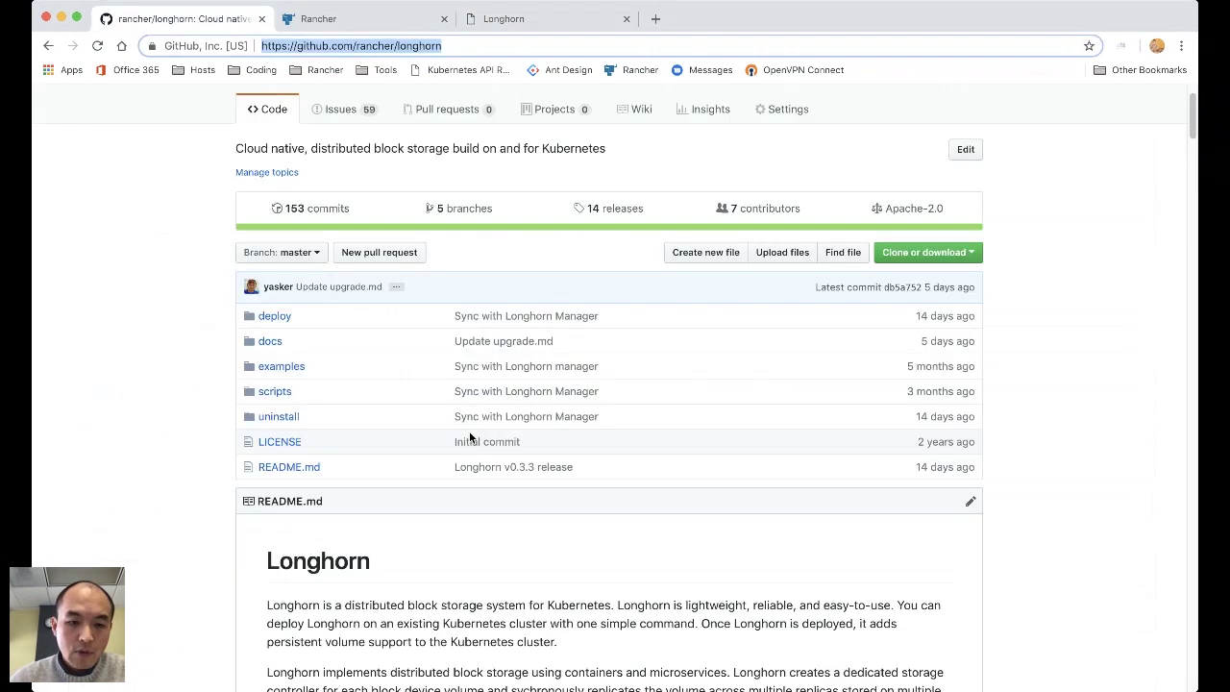
pyautogui.click(273, 344)
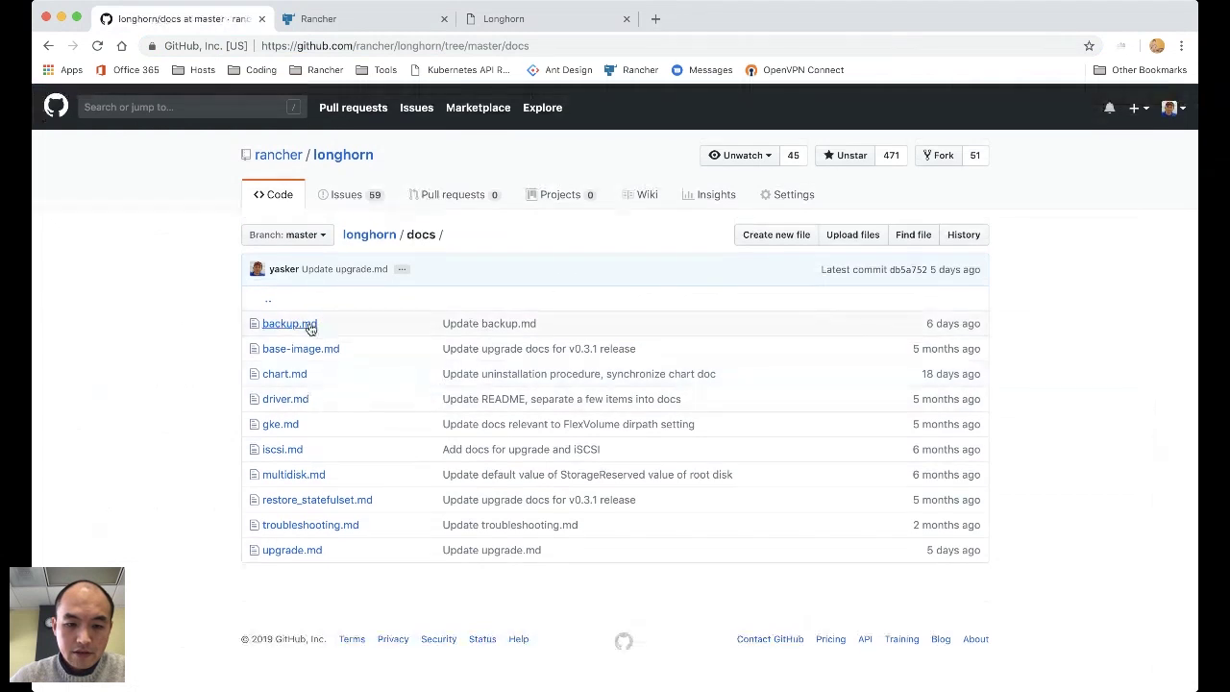
pyautogui.click(307, 326)
pyautogui.scroll(-8, 582, 458)
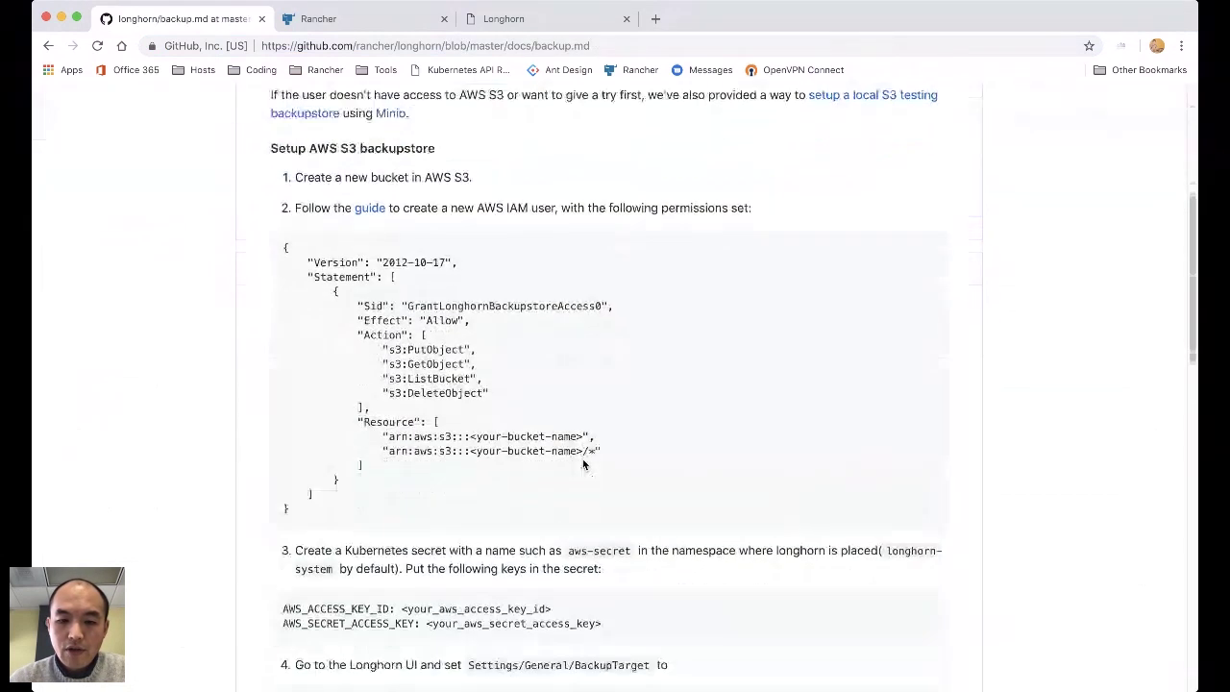
pyautogui.scroll(-5, 583, 464)
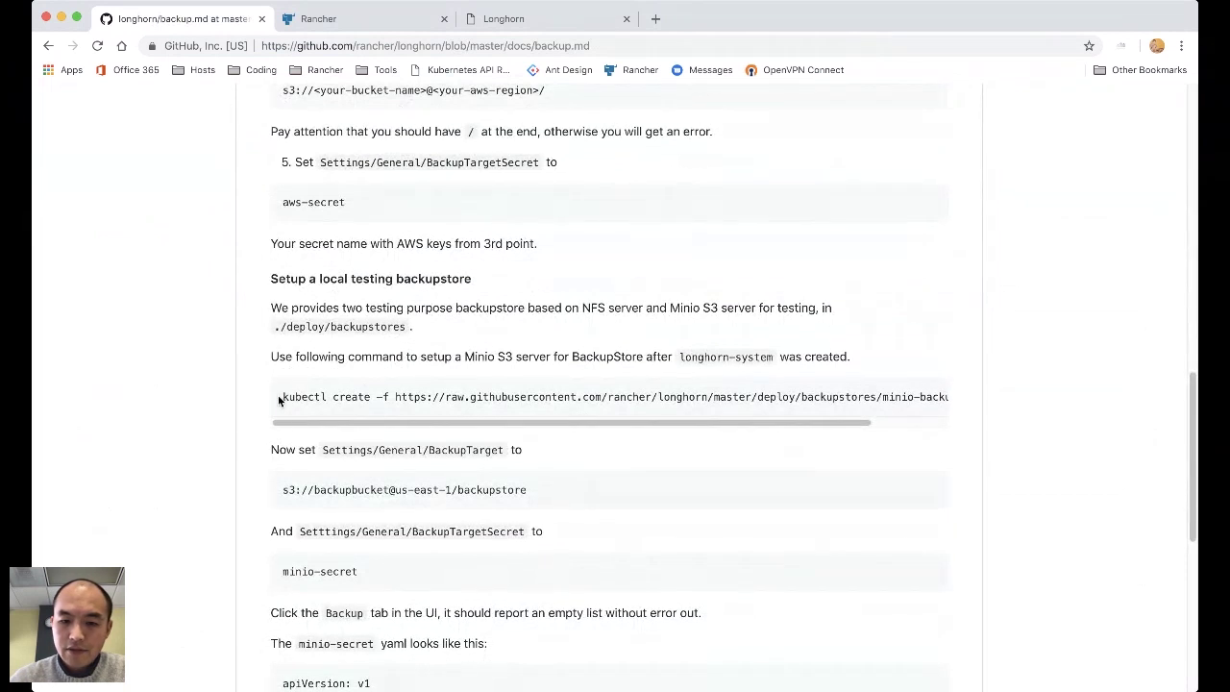
pyautogui.moveTo(282, 396); pyautogui.dragTo(281, 413)
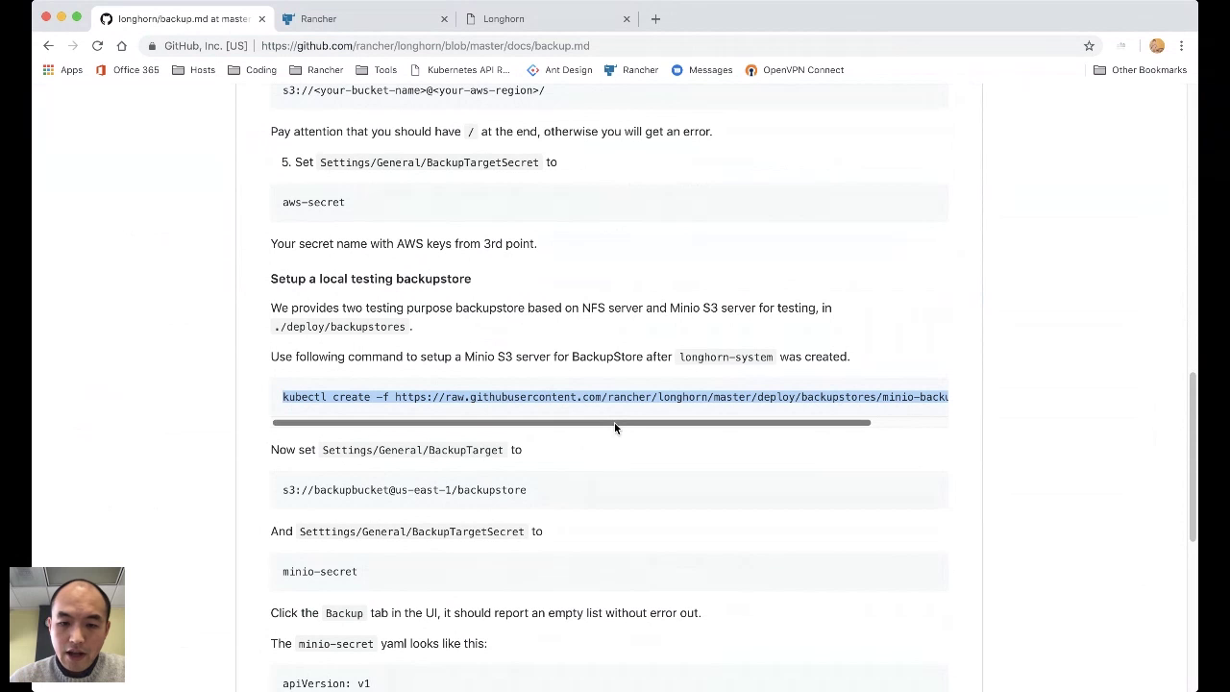
# - Copy the documented values into Longhorn's settings: backup target s3://backupbucket@us-east-1/backupstore and backup target credential secret minio-secret
pyautogui.moveTo(547, 488); pyautogui.dragTo(282, 489)
pyautogui.press('super+c')
pyautogui.press('super+3')
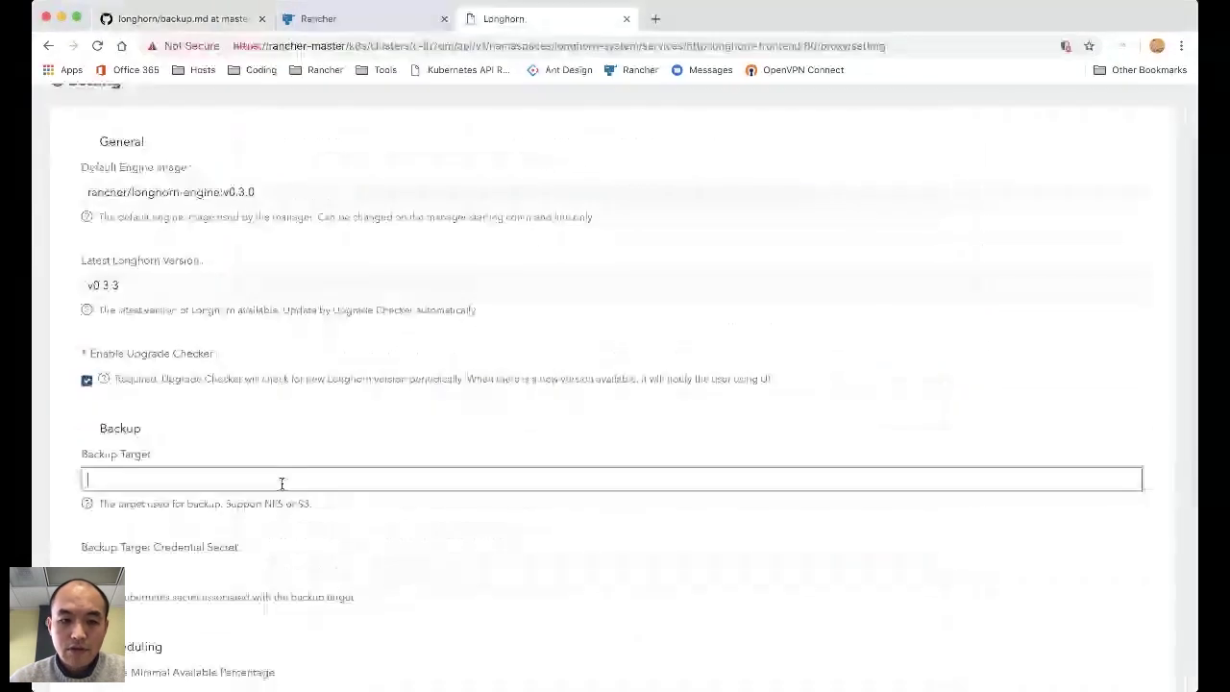
pyautogui.press('super+v')
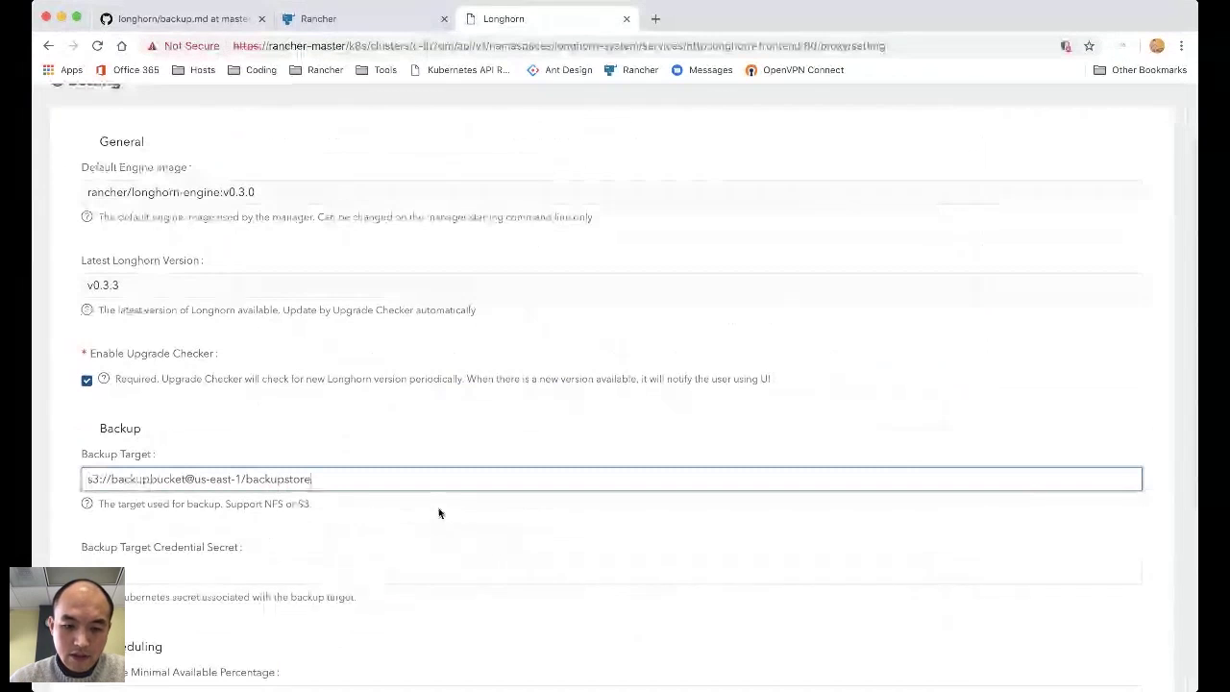
pyautogui.press('super+1')
pyautogui.press('super+3')
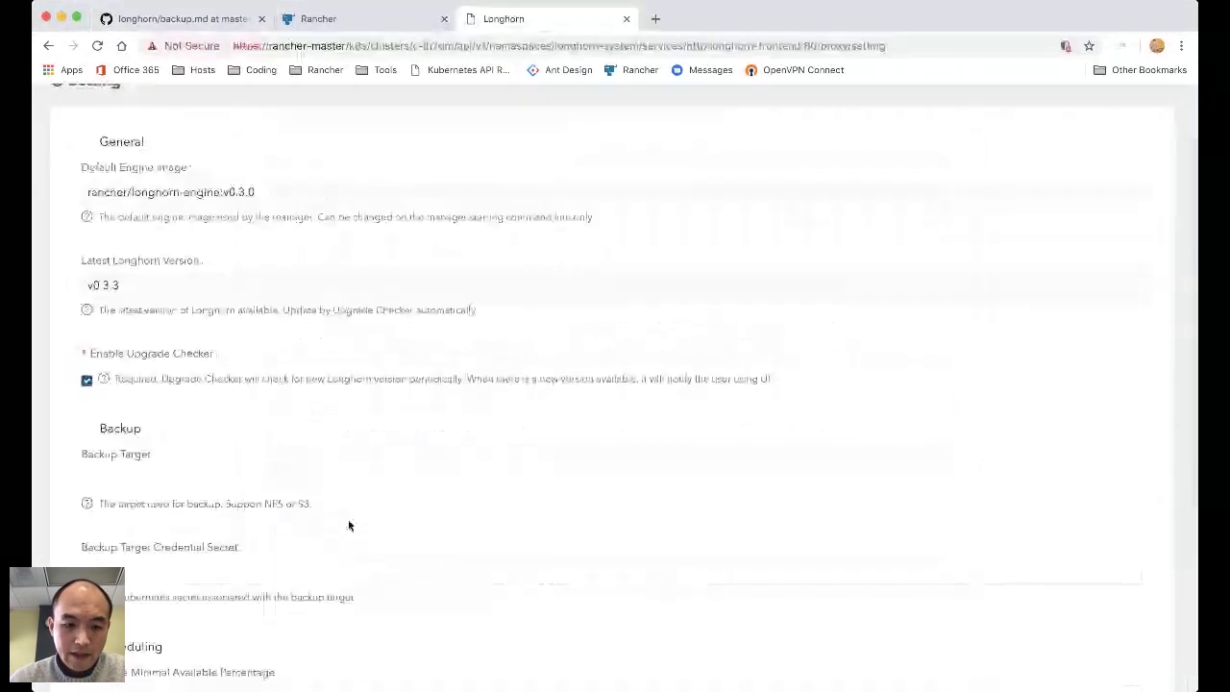
pyautogui.click(339, 574)
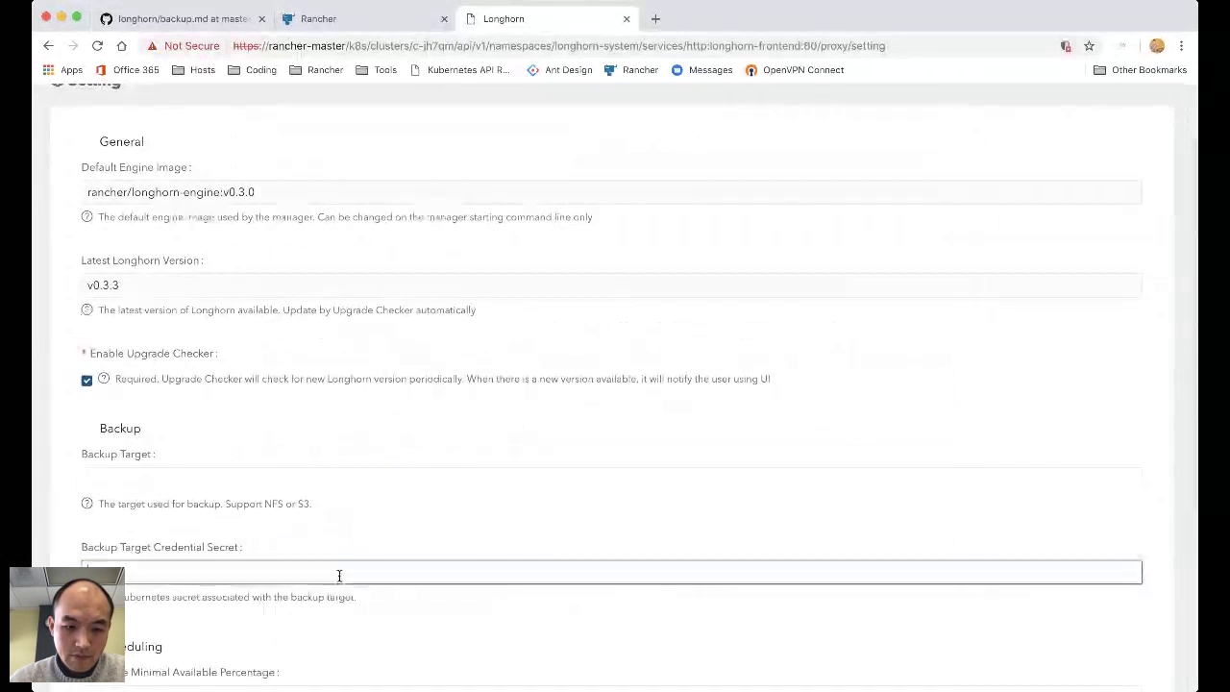
pyautogui.press('super+1')
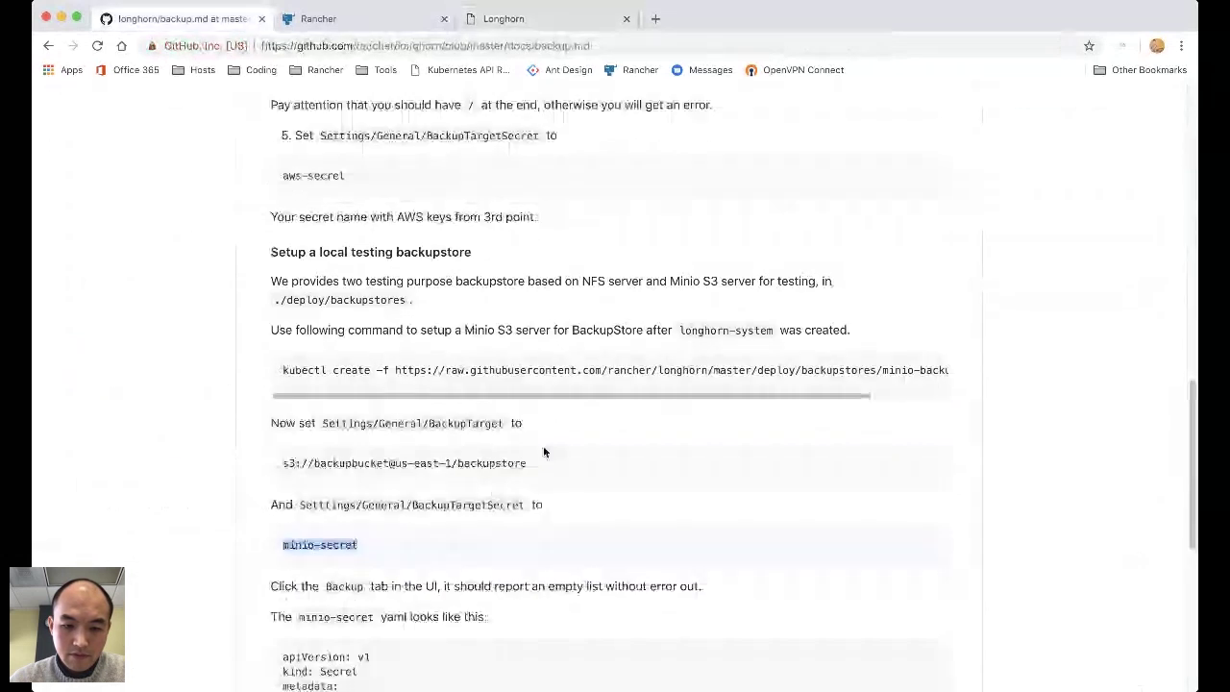
pyautogui.tripleClick(276, 465)
pyautogui.press('super+3')
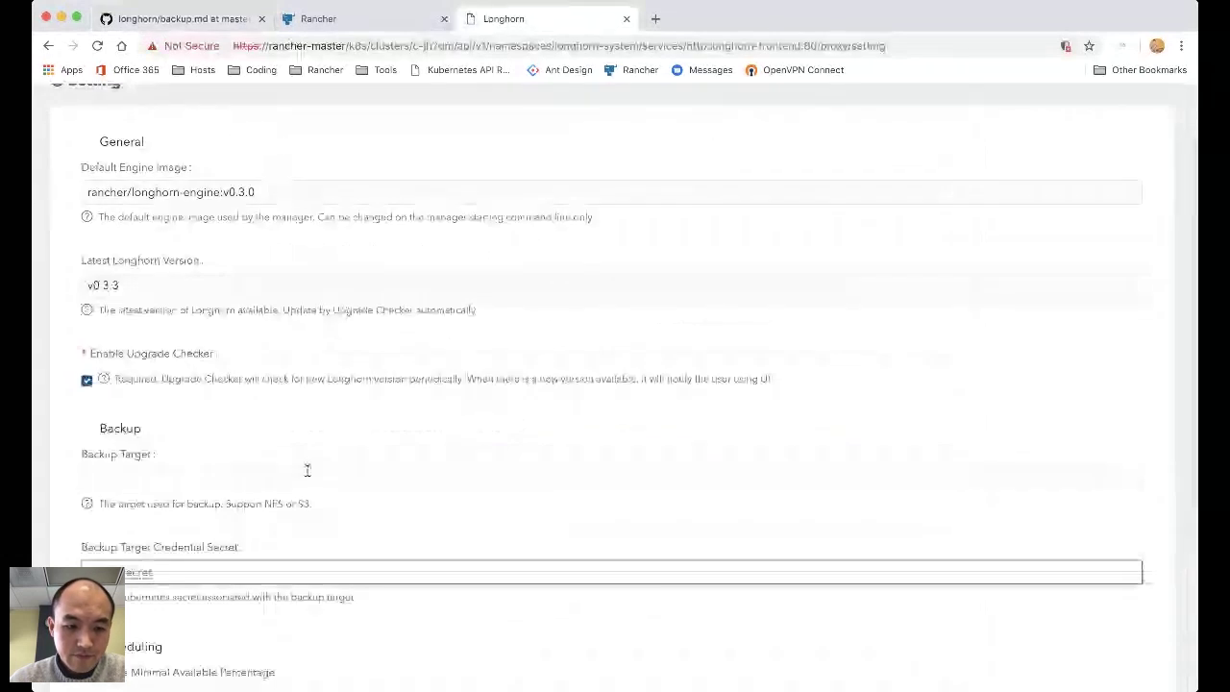
pyautogui.scroll(-3, 461, 477)
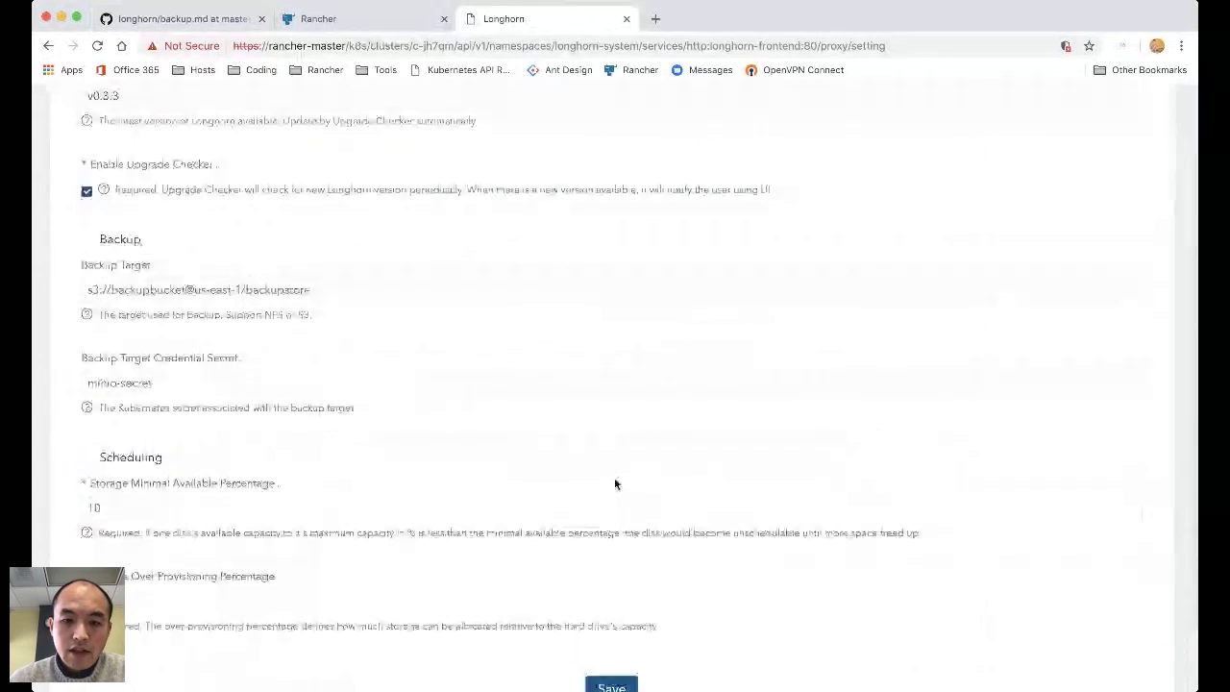
pyautogui.scroll(5, 615, 484)
# - Open Longhorn's backup page and check which volumes are offered for selection
pyautogui.click(536, 116)
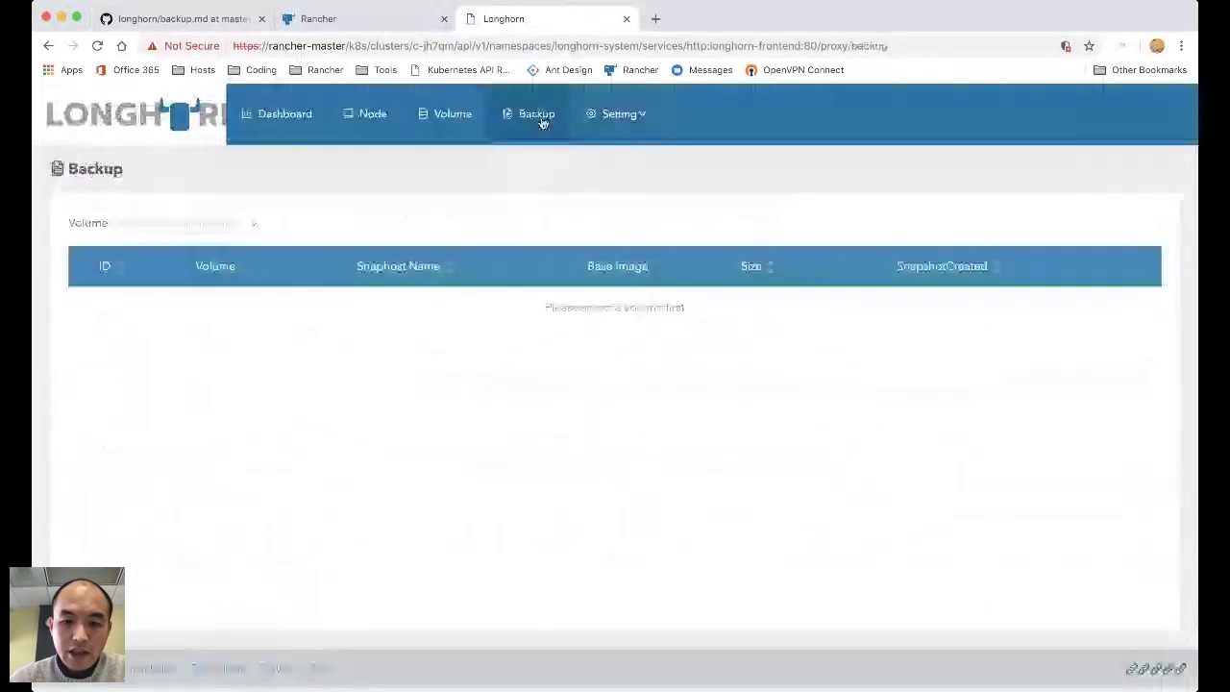
pyautogui.click(237, 222)
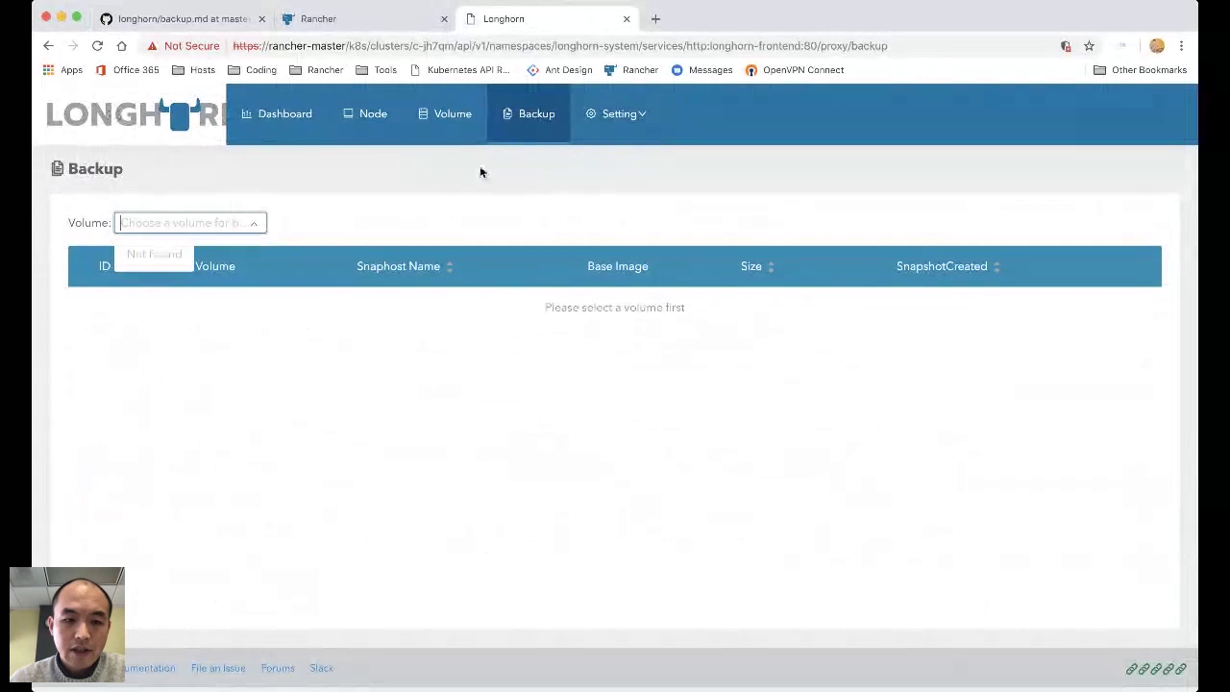
pyautogui.click(570, 183)
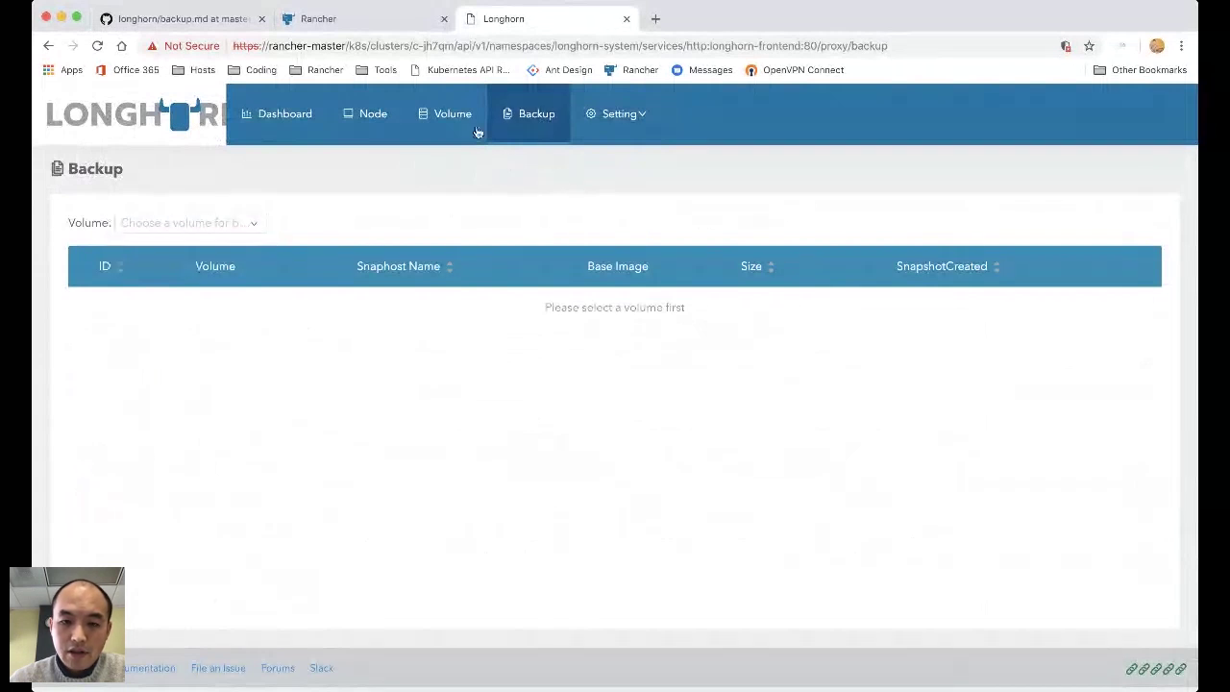
pyautogui.click(470, 129)
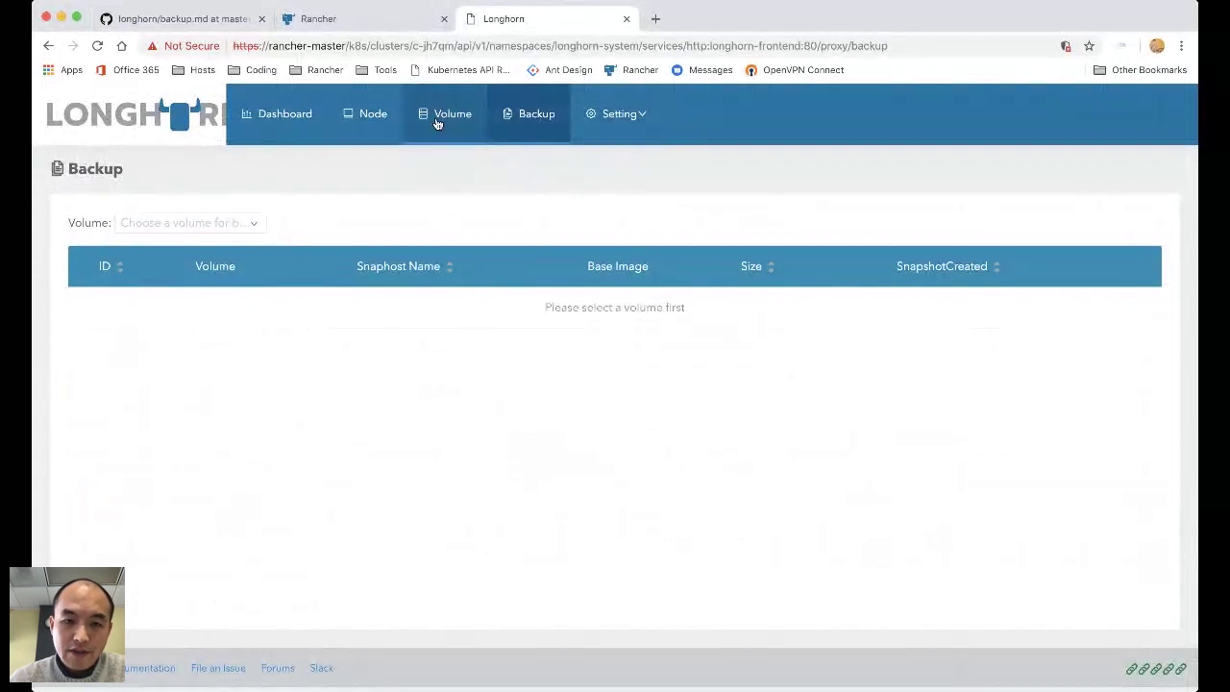
# - Switch to Rancher, go to the demo cluster's Default project and open the WordPress app from the catalog
pyautogui.click(331, 20)
pyautogui.moveTo(247, 127)
pyautogui.click(239, 205)
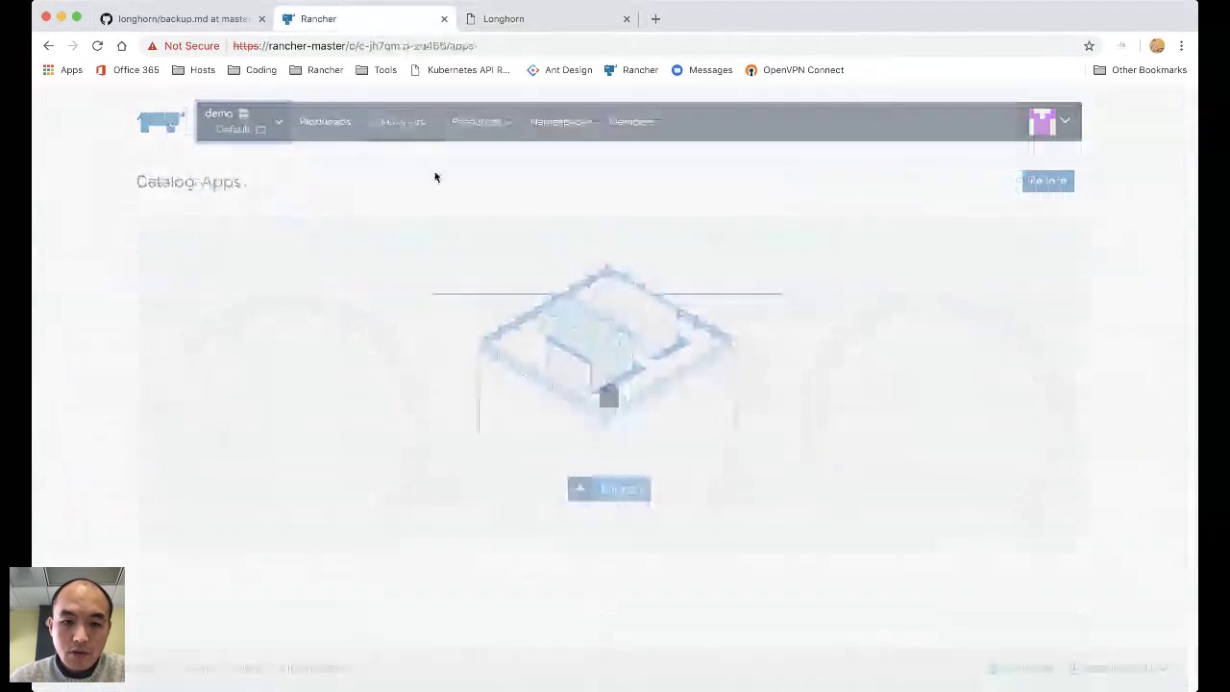
pyautogui.click(620, 488)
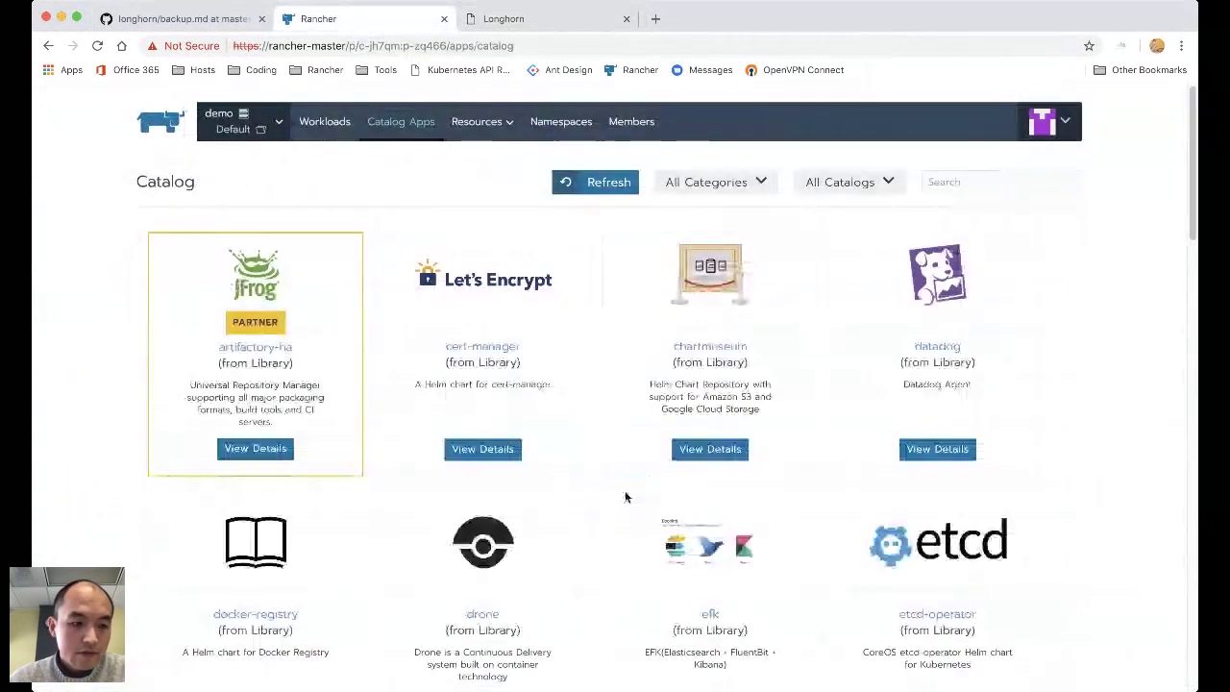
pyautogui.scroll(-6, 693, 516)
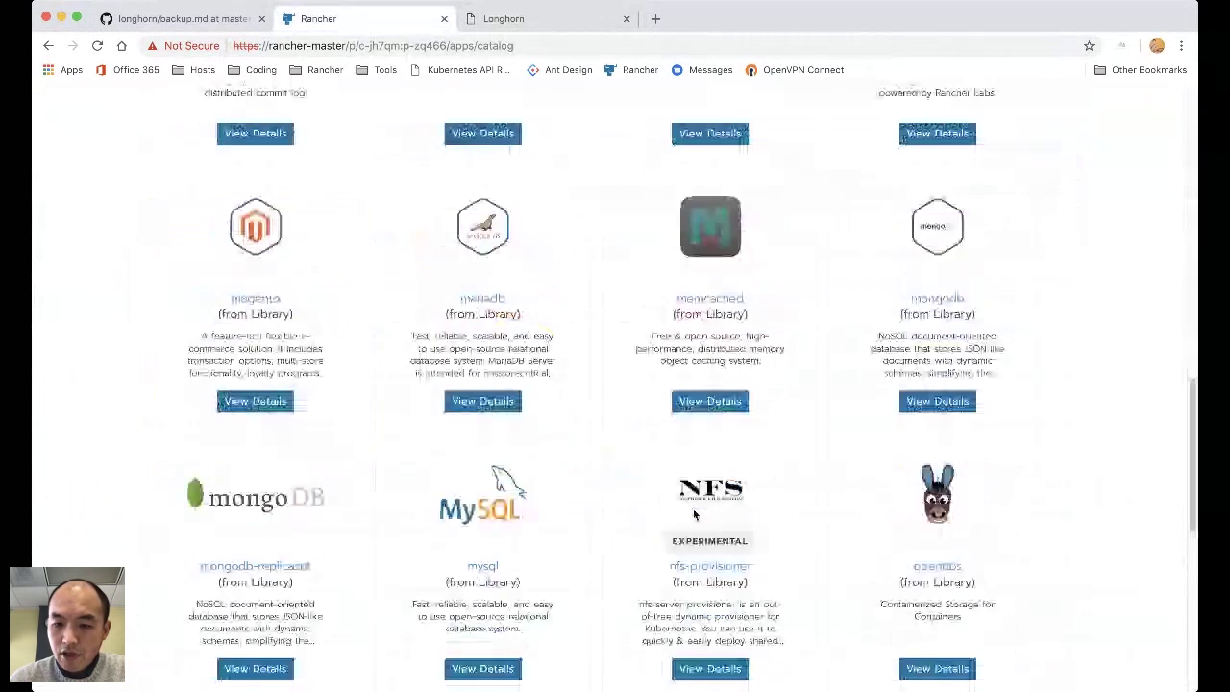
pyautogui.scroll(-10, 692, 508)
pyautogui.click(509, 599)
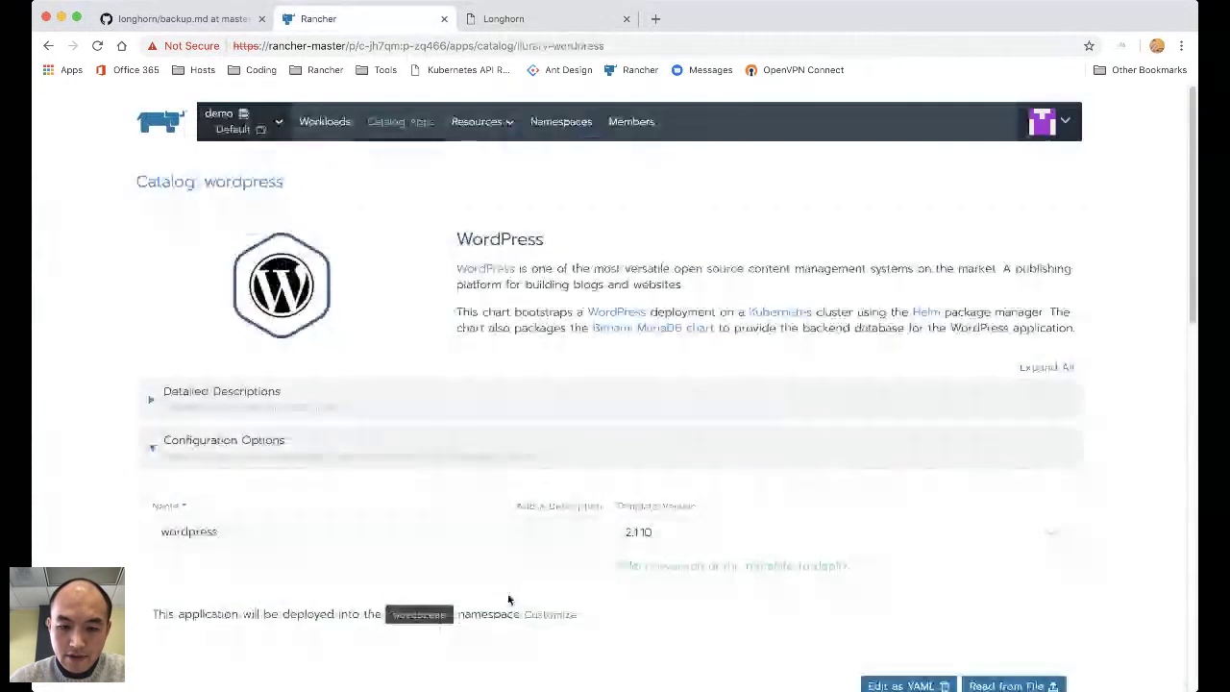
# - Enter the WordPress password in the app's WordPress settings
pyautogui.scroll(-5, 817, 477)
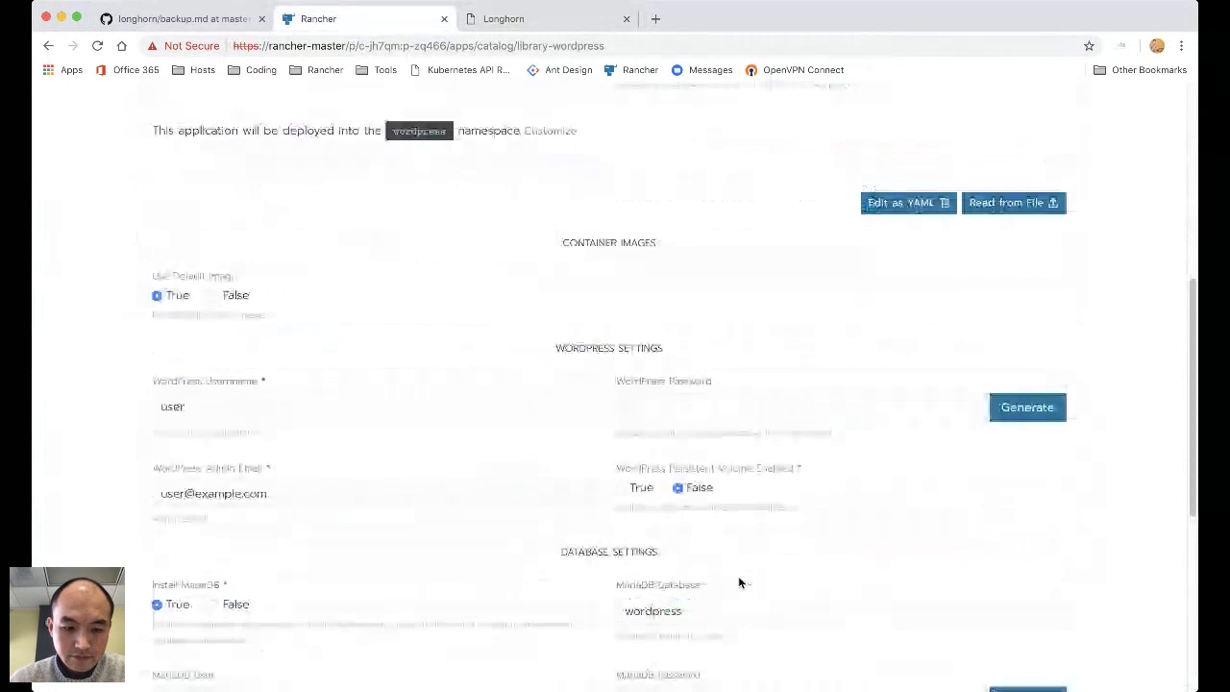
pyautogui.click(692, 335)
pyautogui.write('password')
# - Enable persistent volumes for MariaDB and WordPress, and set WordPress's default StorageClass to longhorn
pyautogui.scroll(-3, 770, 433)
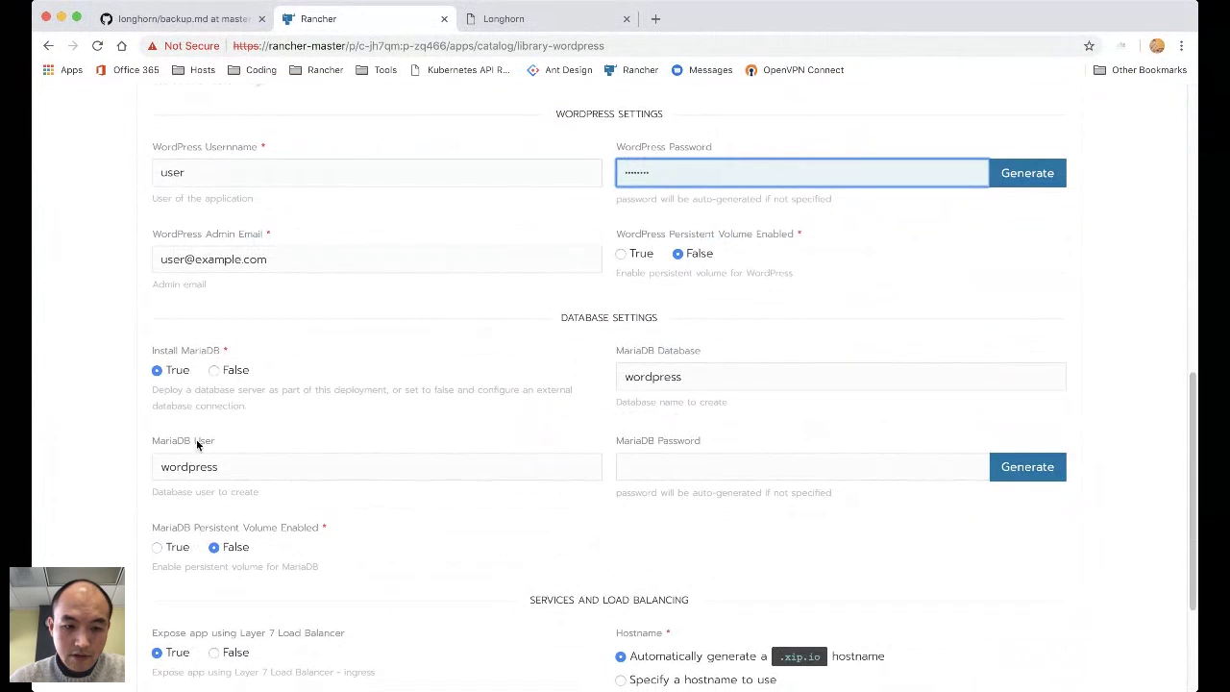
pyautogui.click(158, 546)
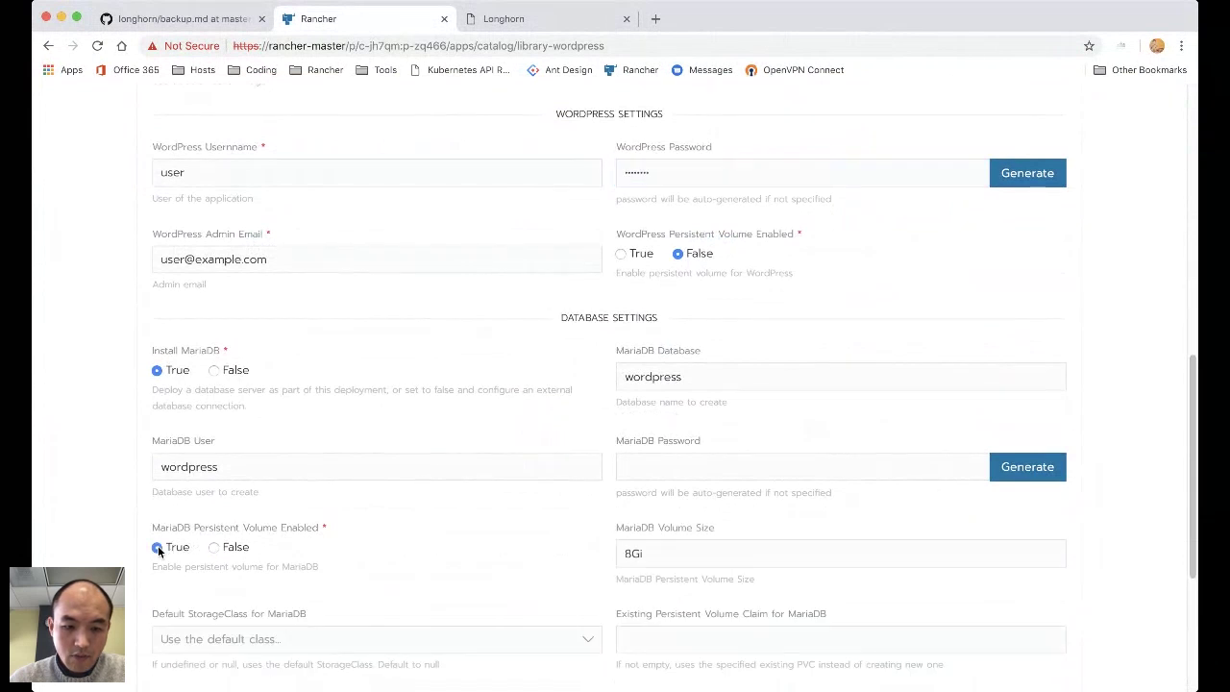
pyautogui.click(634, 253)
pyautogui.click(762, 343)
pyautogui.click(730, 402)
# - Set MariaDB's default StorageClass to longhorn, review the WordPress app settings and launch the app
pyautogui.scroll(-3, 769, 421)
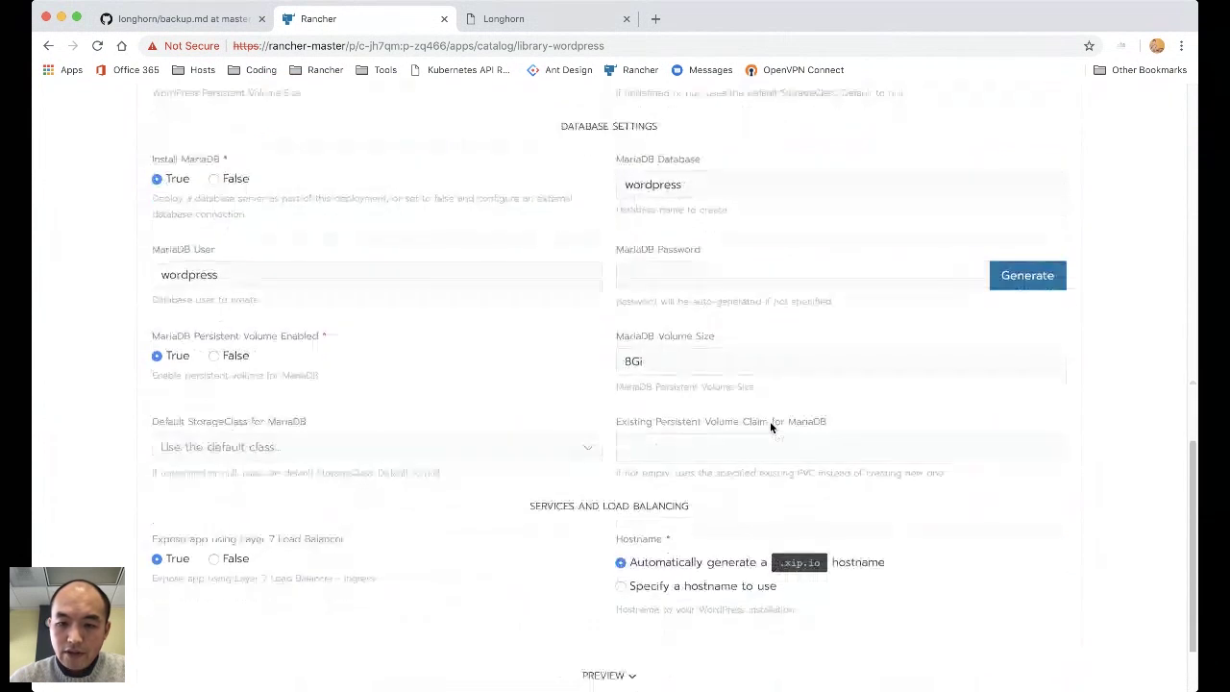
pyautogui.click(500, 449)
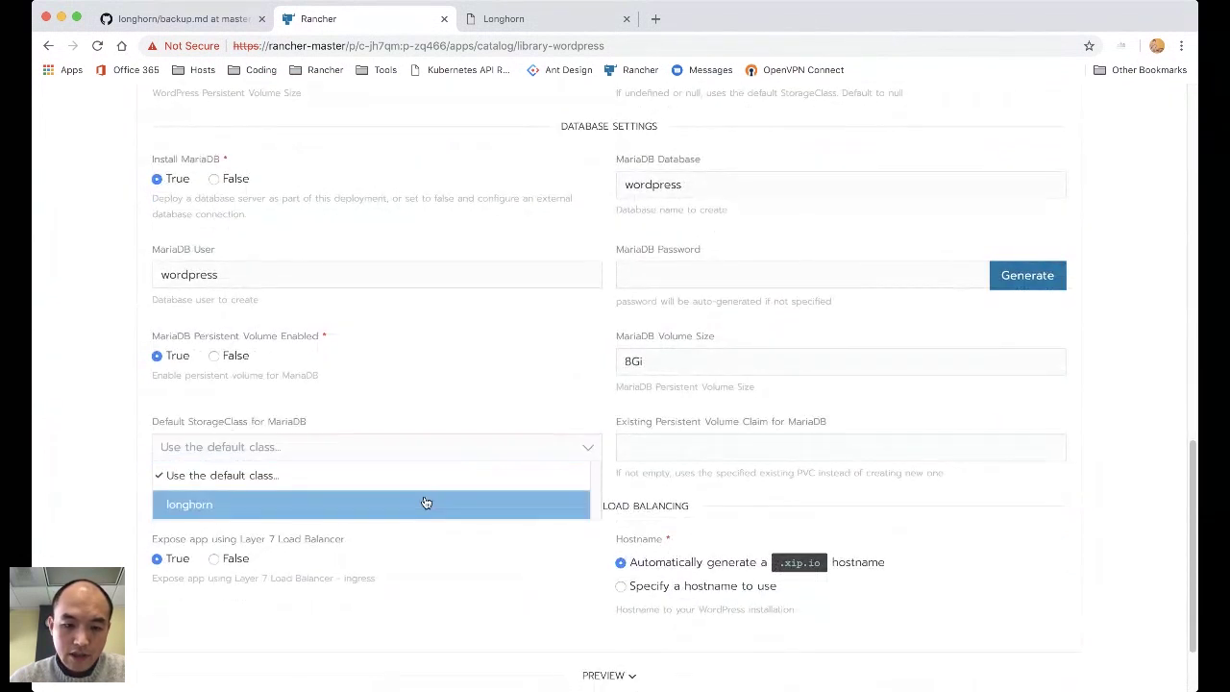
pyautogui.click(426, 503)
pyautogui.scroll(3, 601, 370)
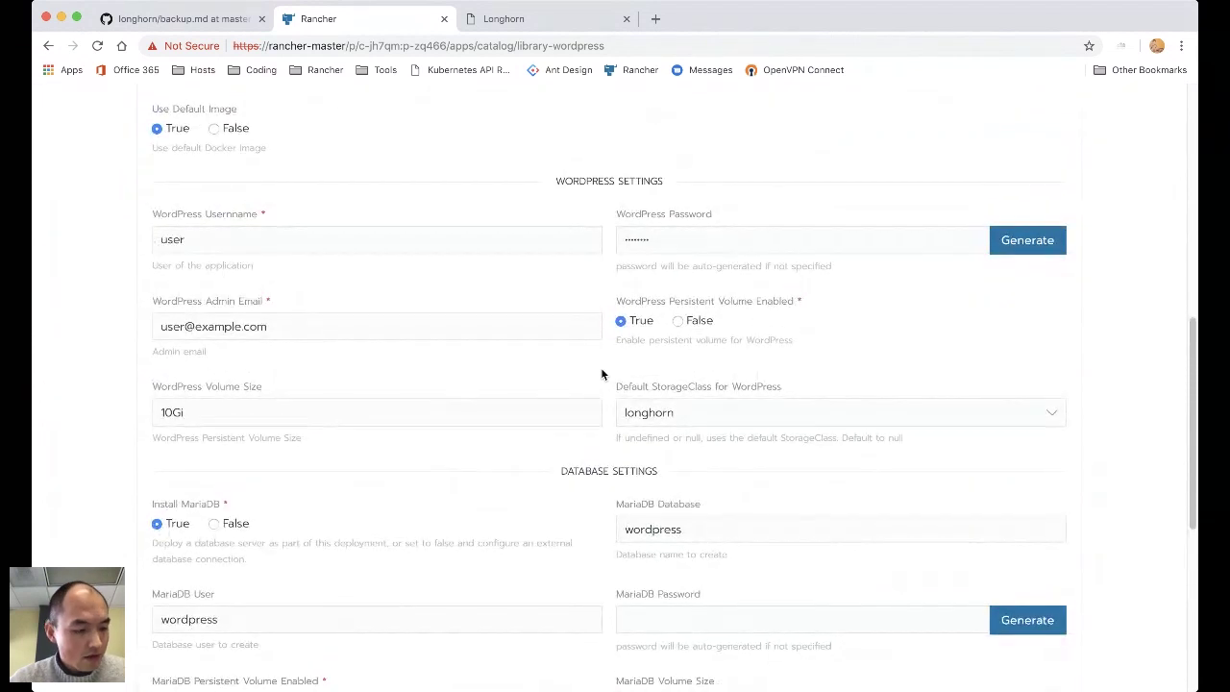
pyautogui.scroll(-5, 602, 369)
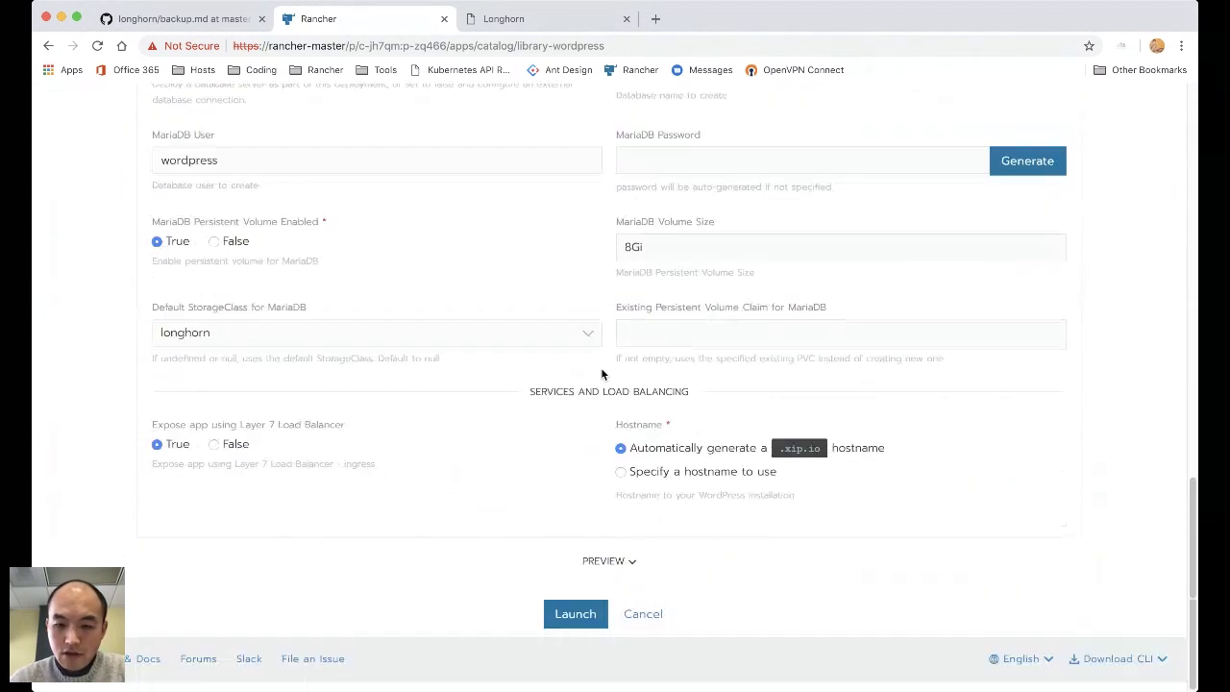
pyautogui.click(574, 614)
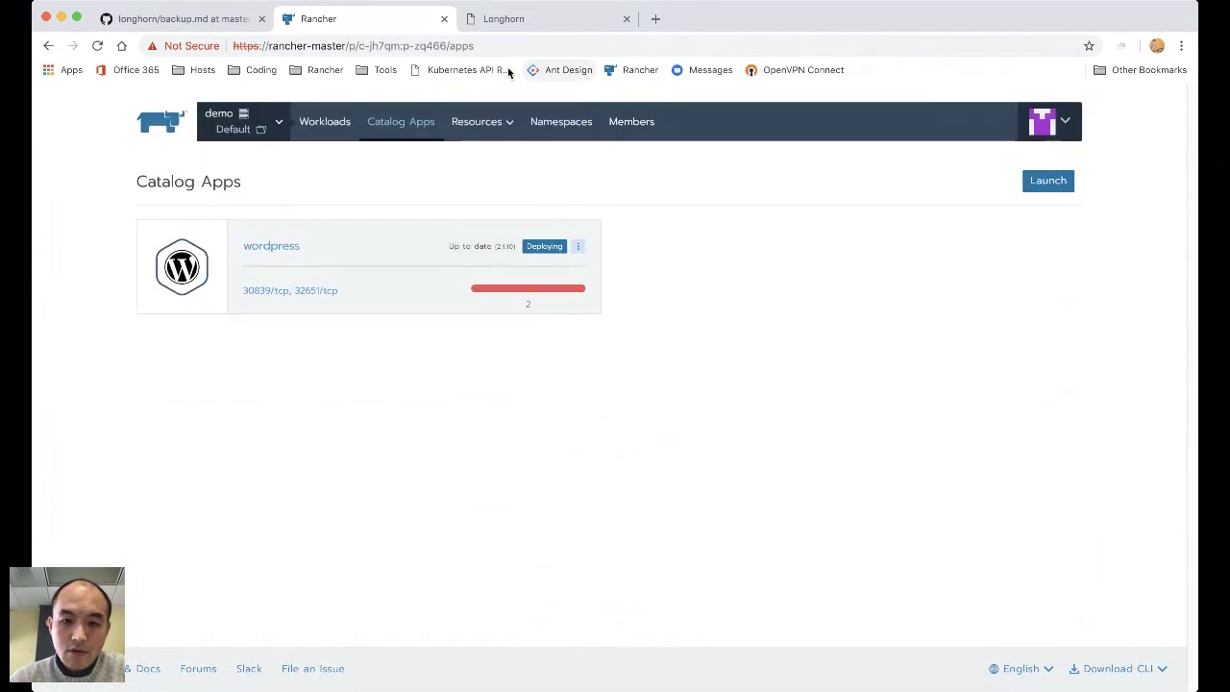
# - Switch to Longhorn and check the volume, storage and node status on its dashboard
pyautogui.click(522, 23)
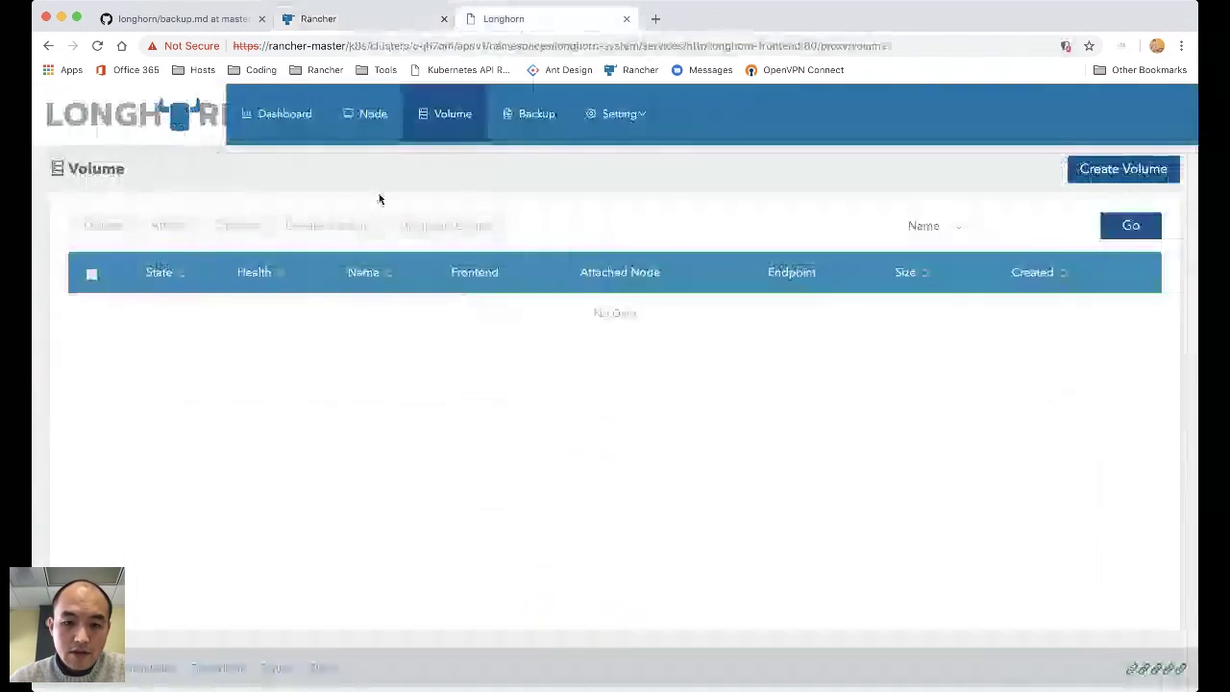
pyautogui.click(277, 116)
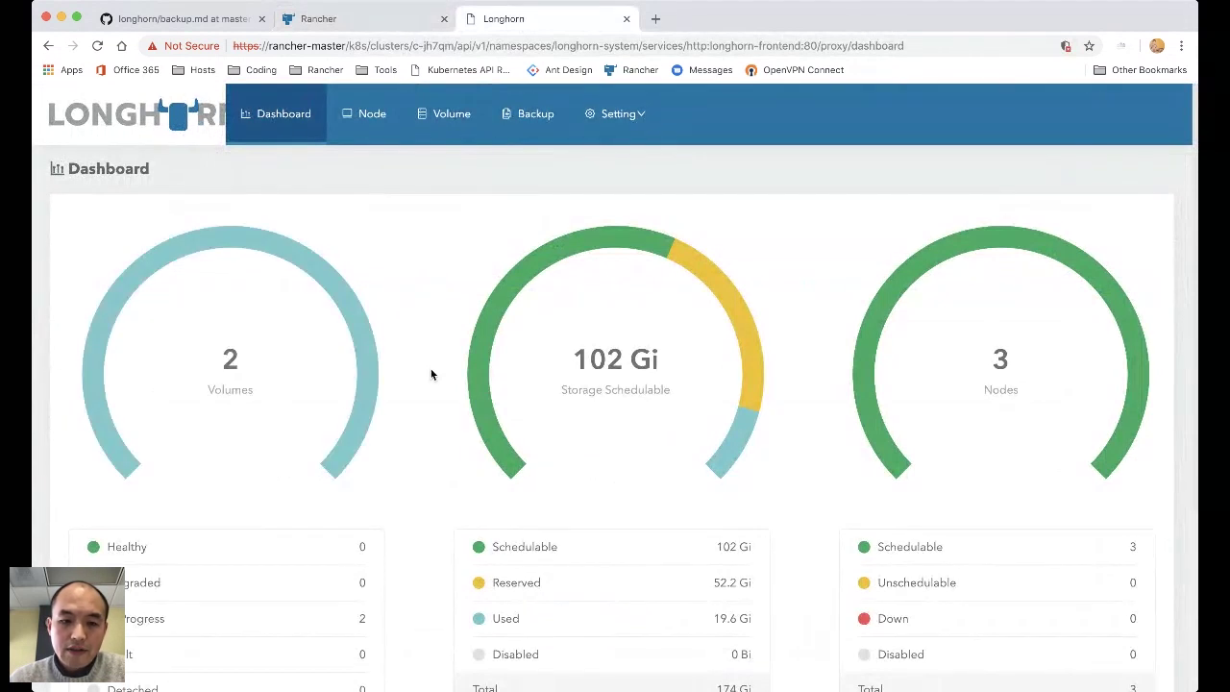
pyautogui.scroll(-2, 389, 432)
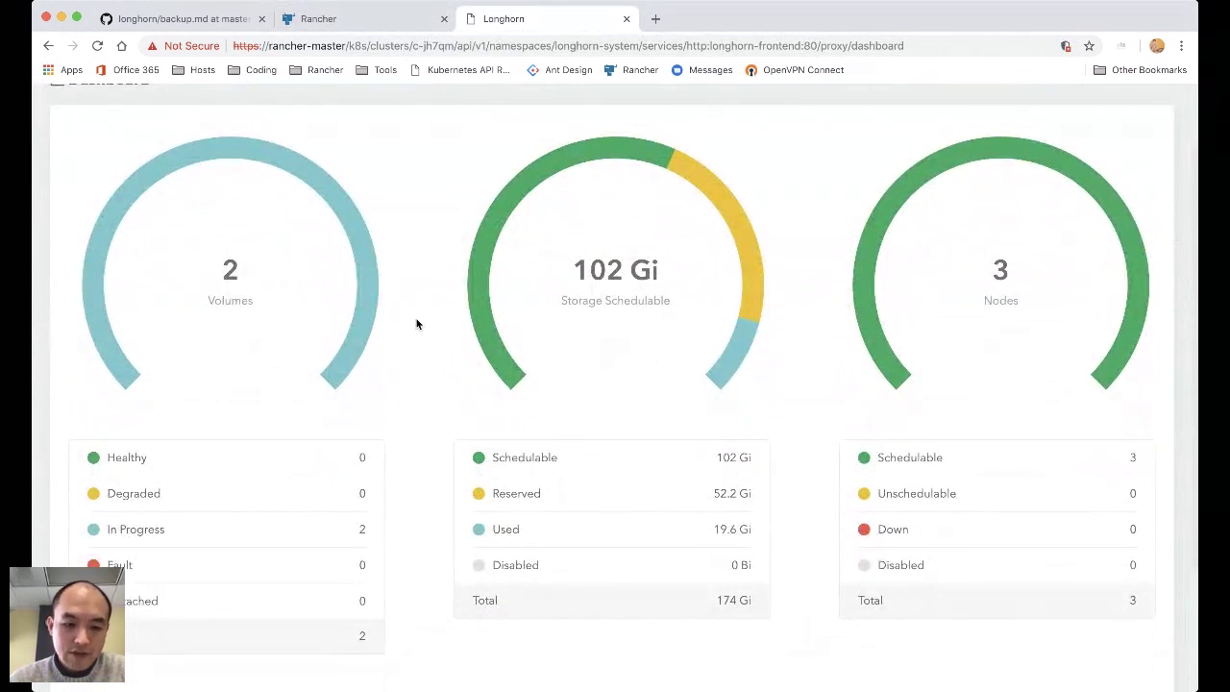
pyautogui.scroll(2, 416, 323)
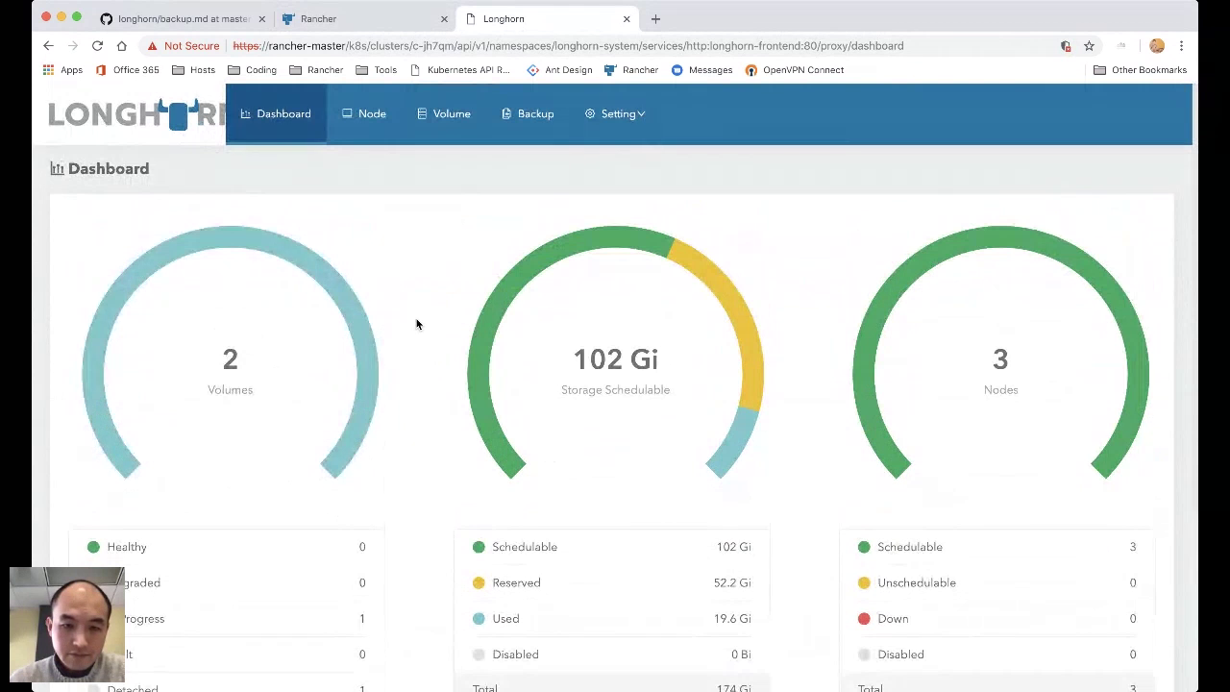
# - Open the details of the 10 Gi WordPress volume from Longhorn's volume list
pyautogui.click(460, 132)
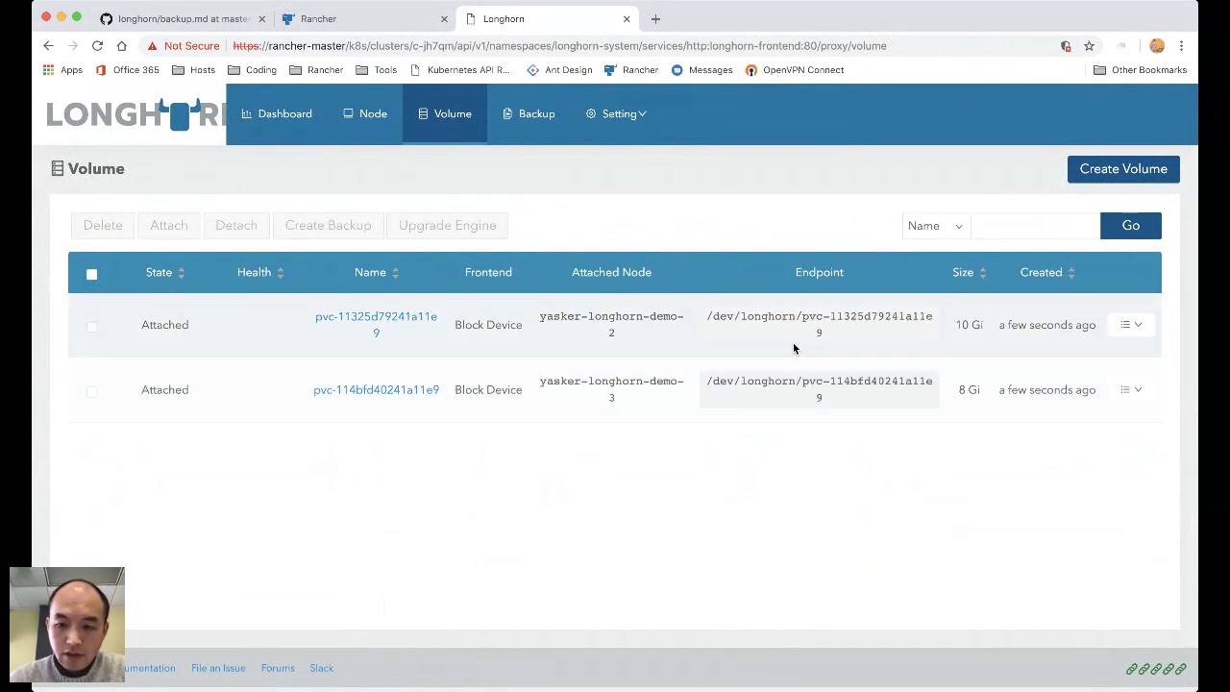
pyautogui.click(409, 325)
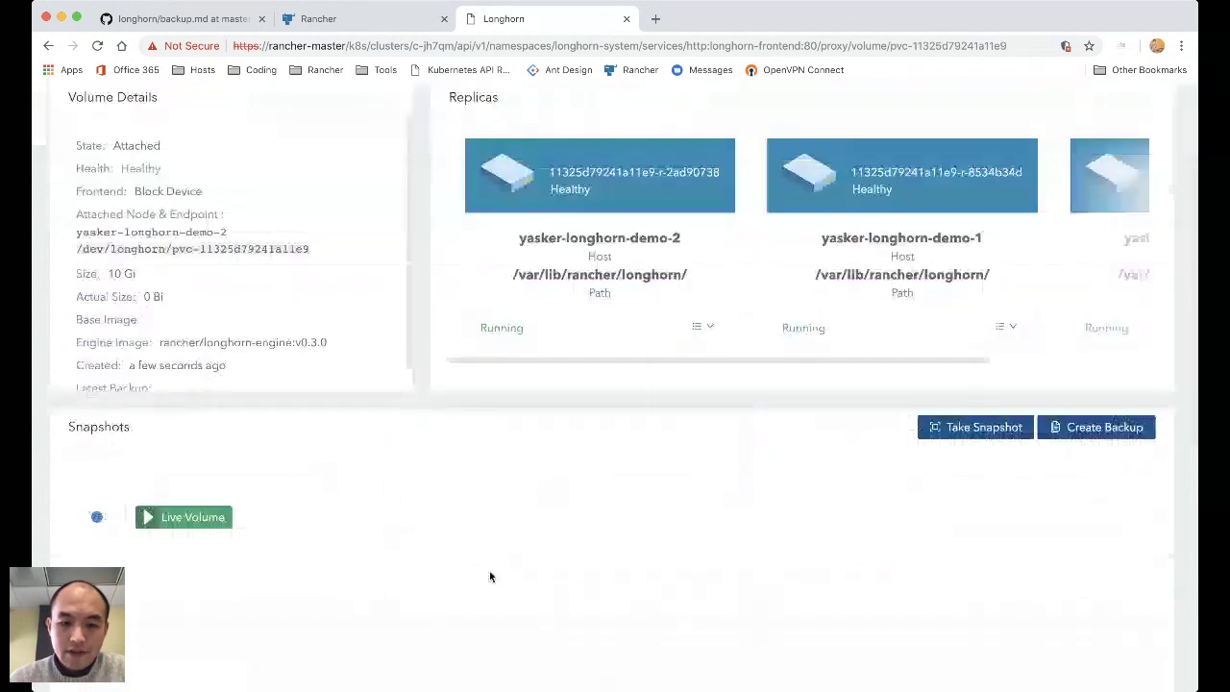
pyautogui.scroll(-3, 489, 577)
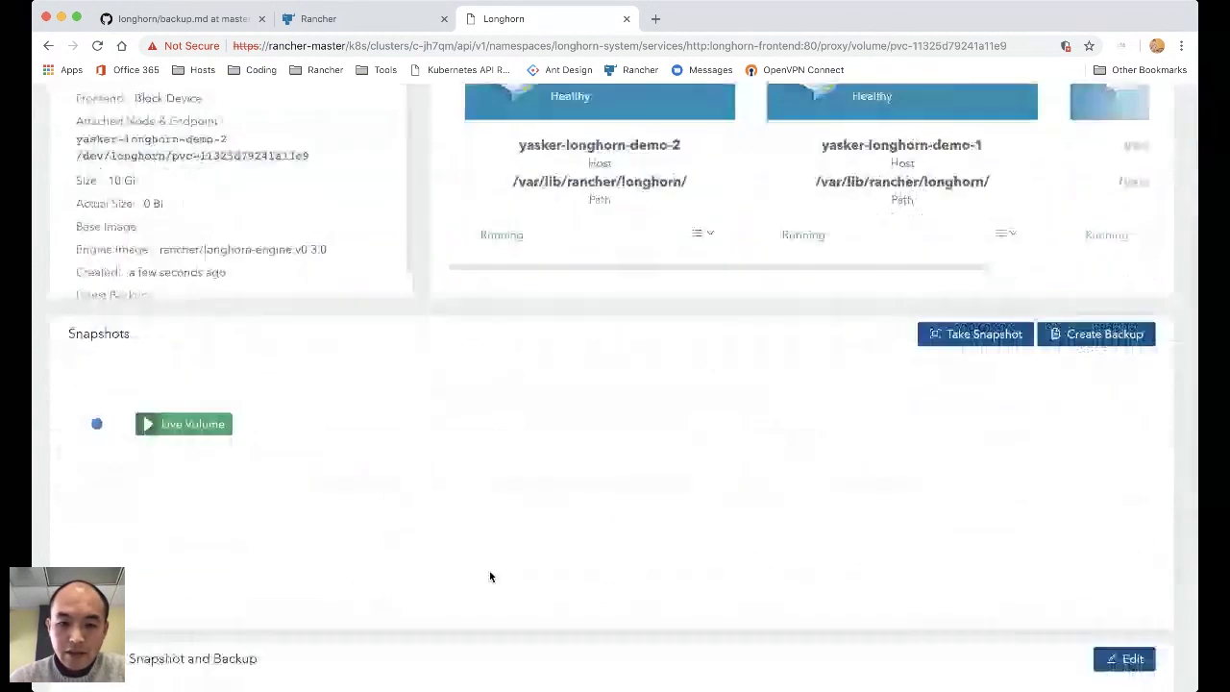
# - Switch to Rancher, open the wordpress app and check its endpoints and workloads
pyautogui.click(364, 18)
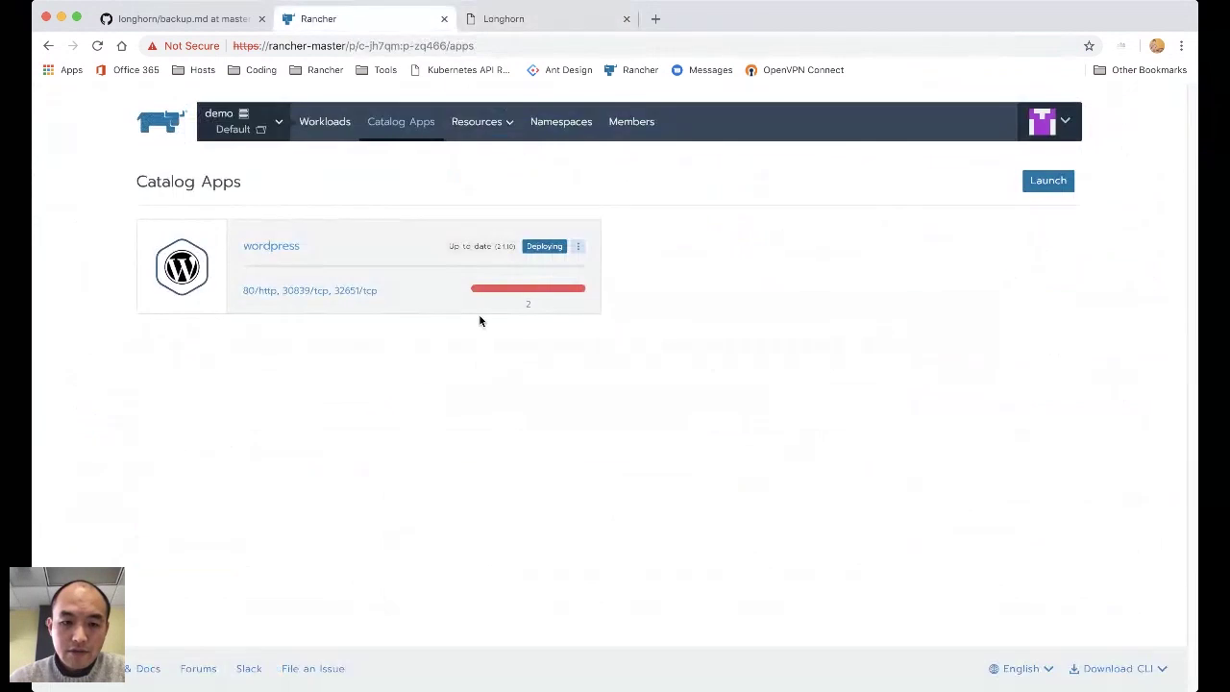
pyautogui.click(279, 247)
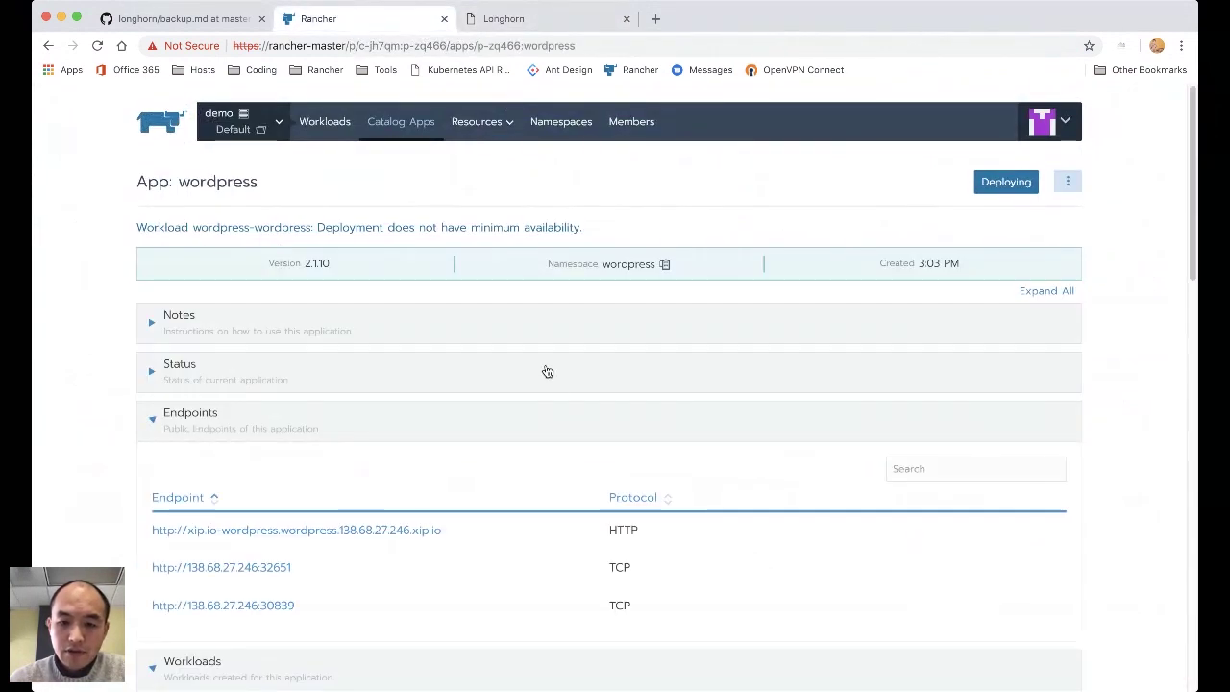
pyautogui.scroll(-5, 585, 469)
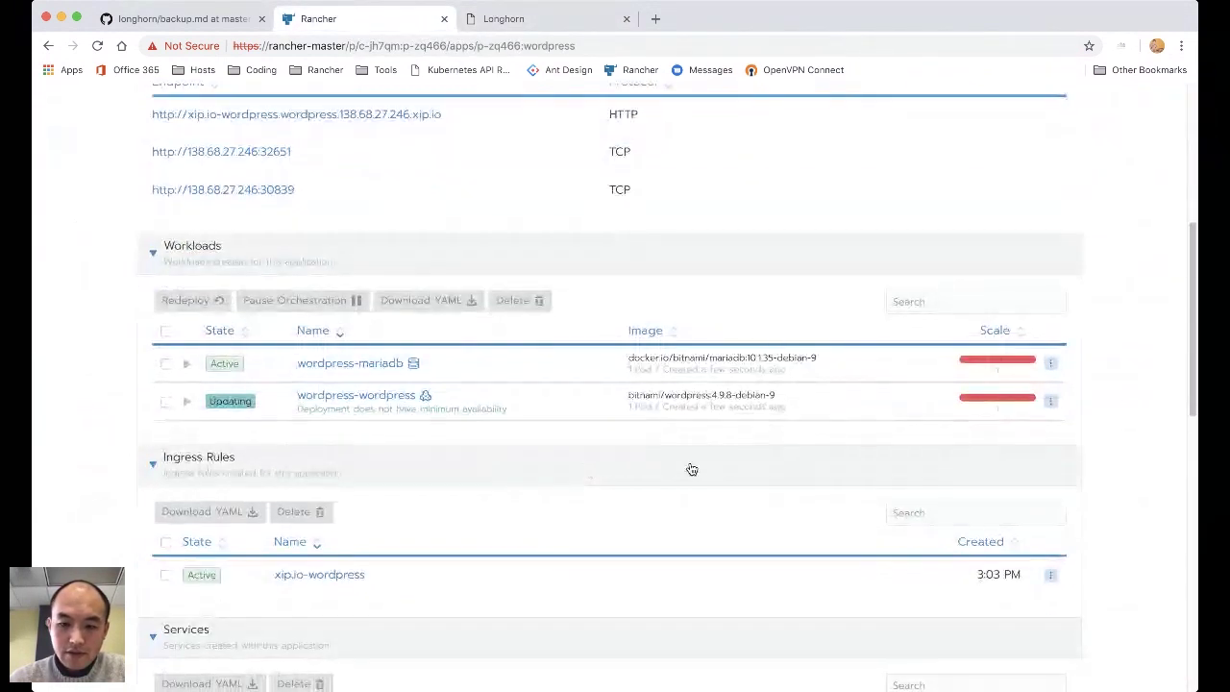
pyautogui.hscroll(-5, 692, 469)
# - Return to Longhorn and examine the 10 Gi volume's details and the hosts of all its replicas
pyautogui.click(555, 21)
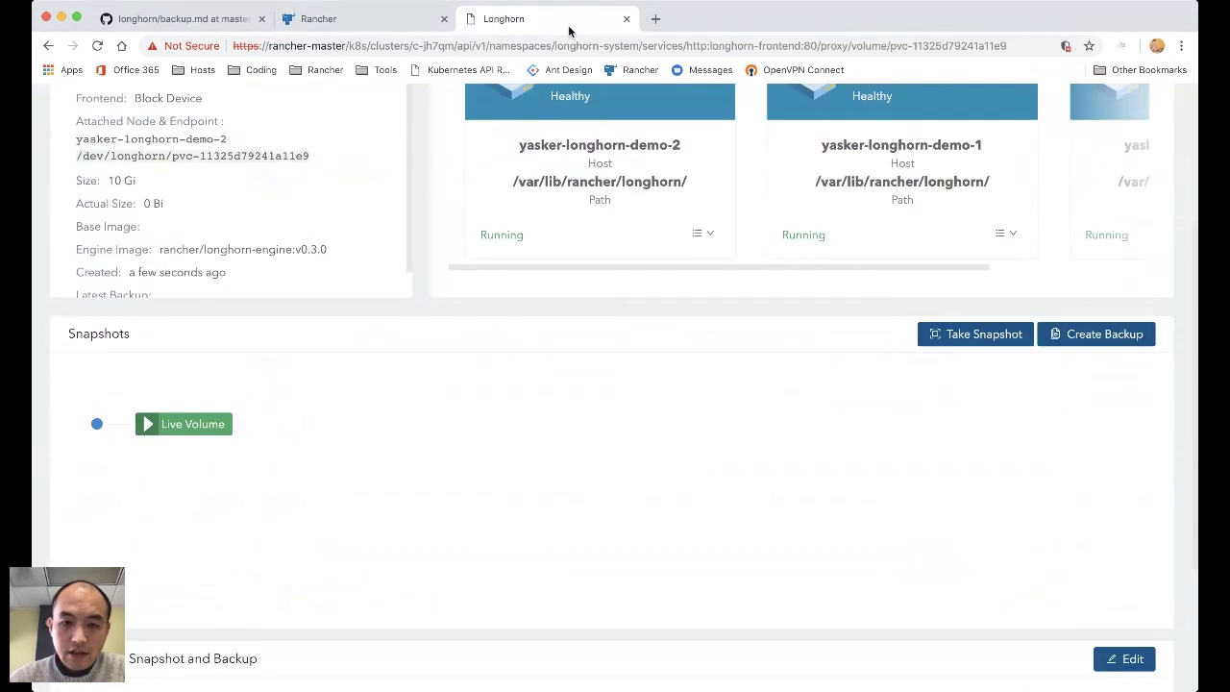
pyautogui.scroll(3, 549, 461)
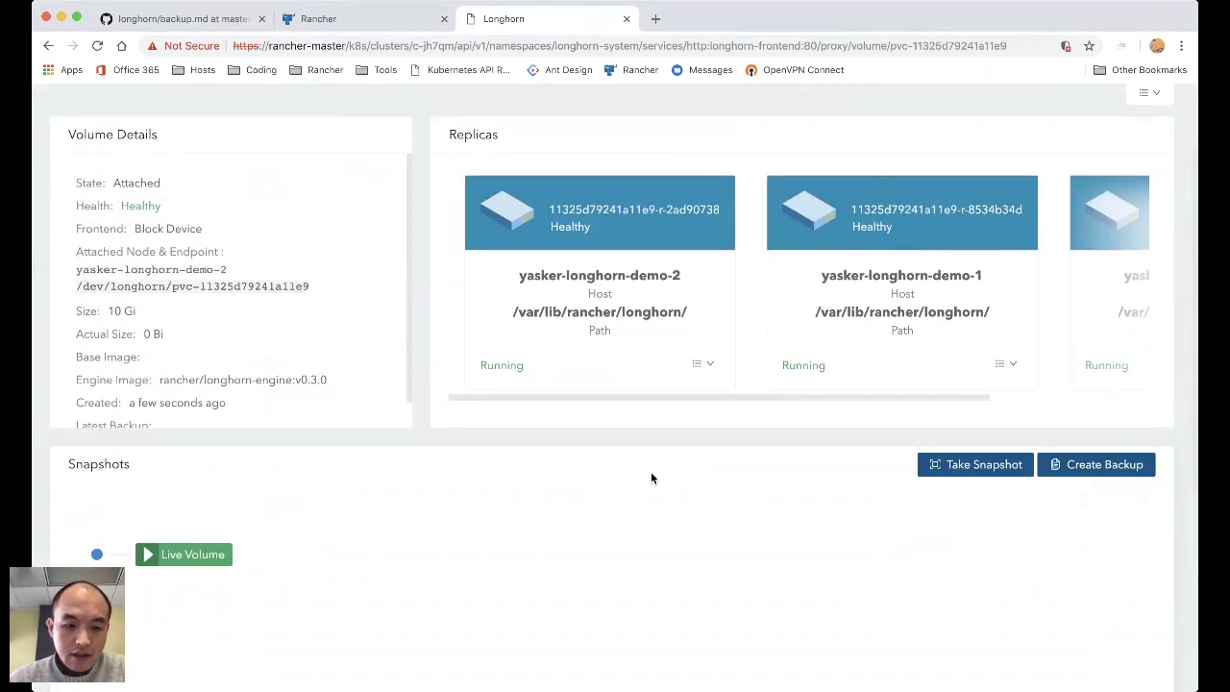
pyautogui.scroll(-3, 683, 478)
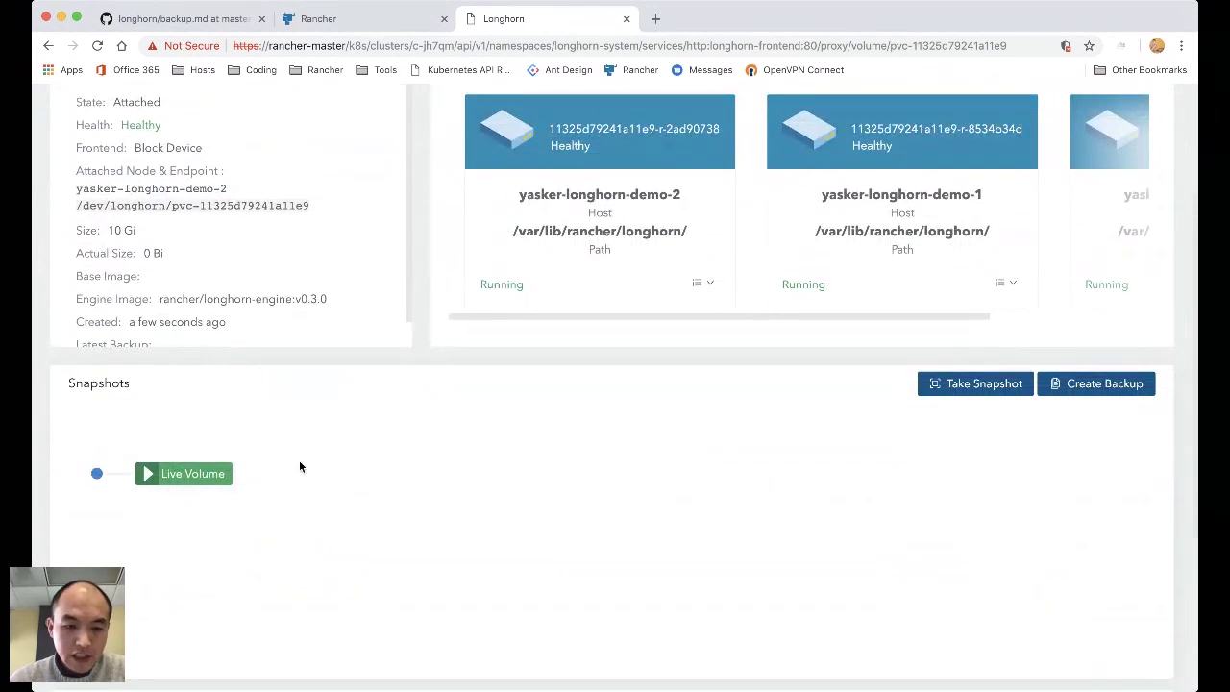
pyautogui.scroll(3, 375, 311)
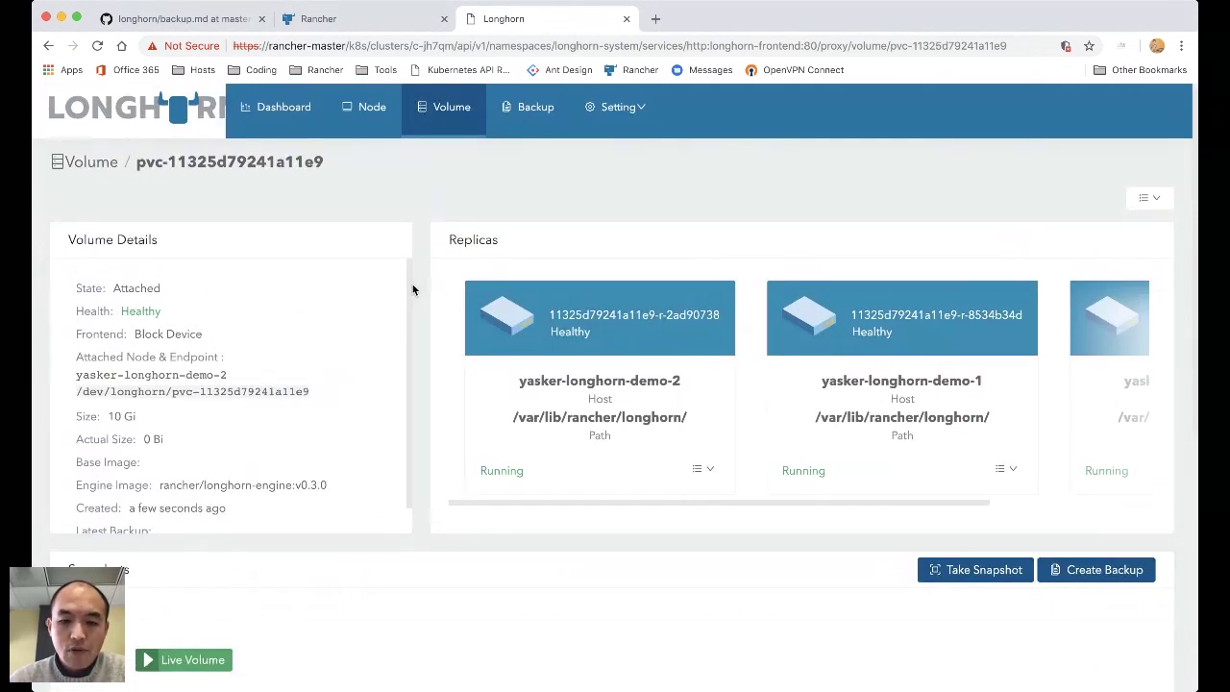
pyautogui.scroll(-2, 413, 289)
pyautogui.hscroll(3, 753, 306)
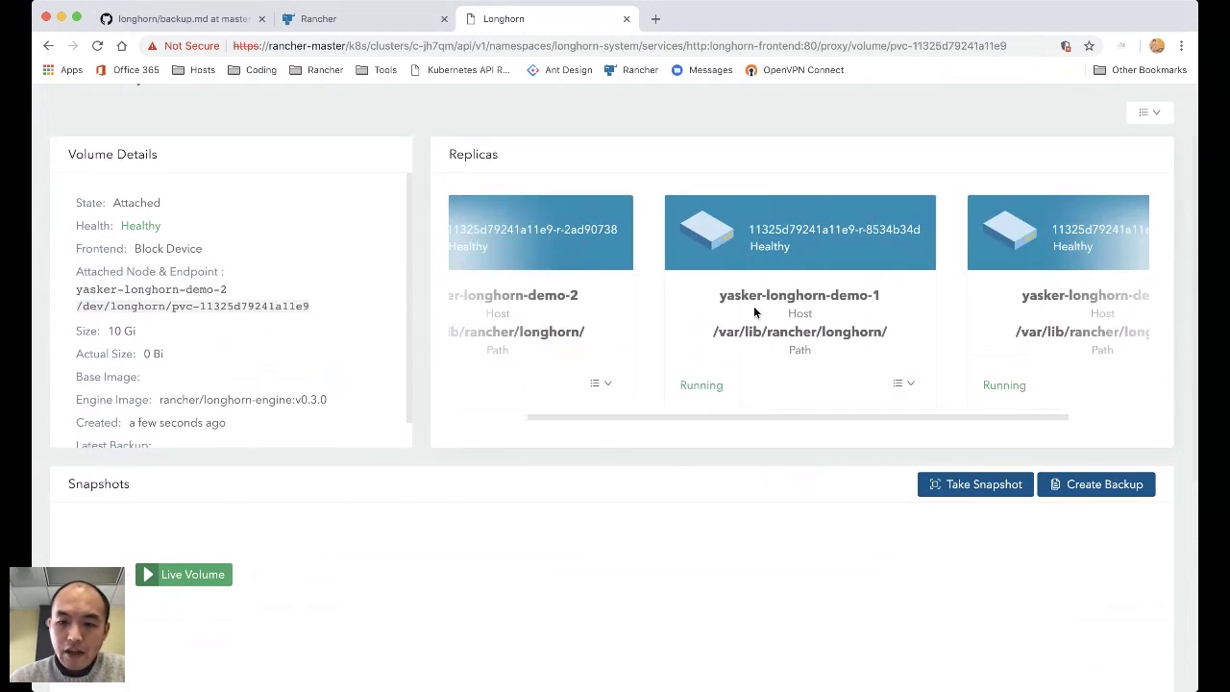
pyautogui.hscroll(-3, 753, 305)
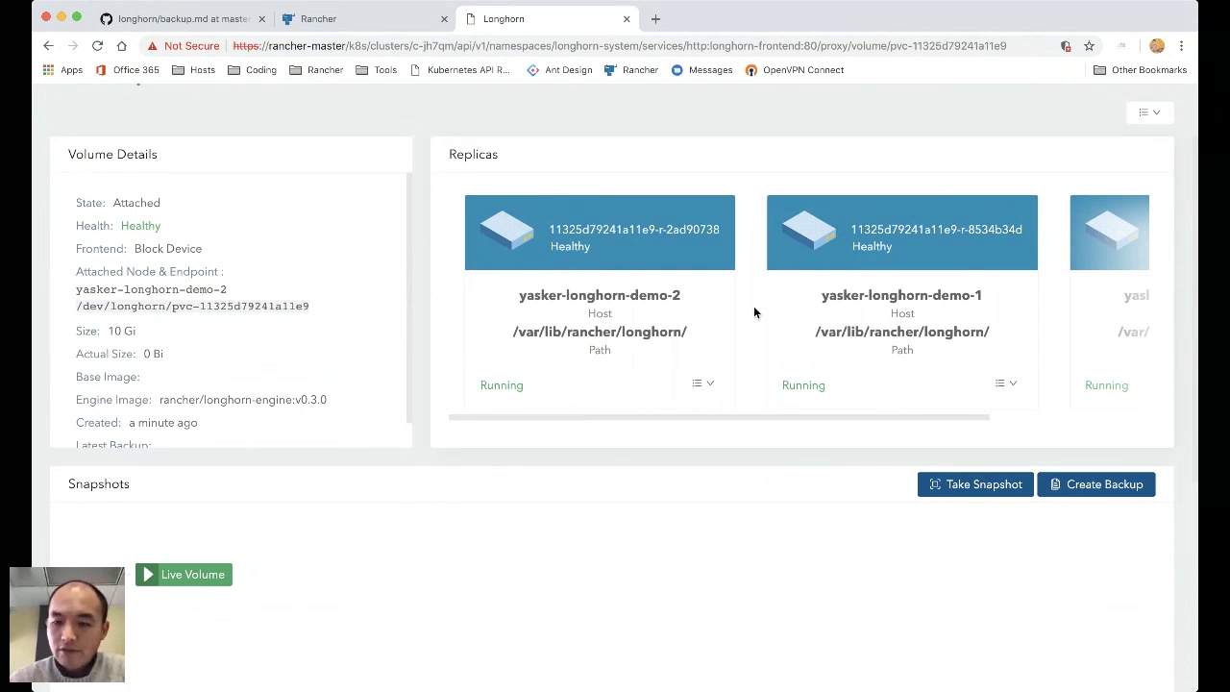
pyautogui.hscroll(3, 753, 306)
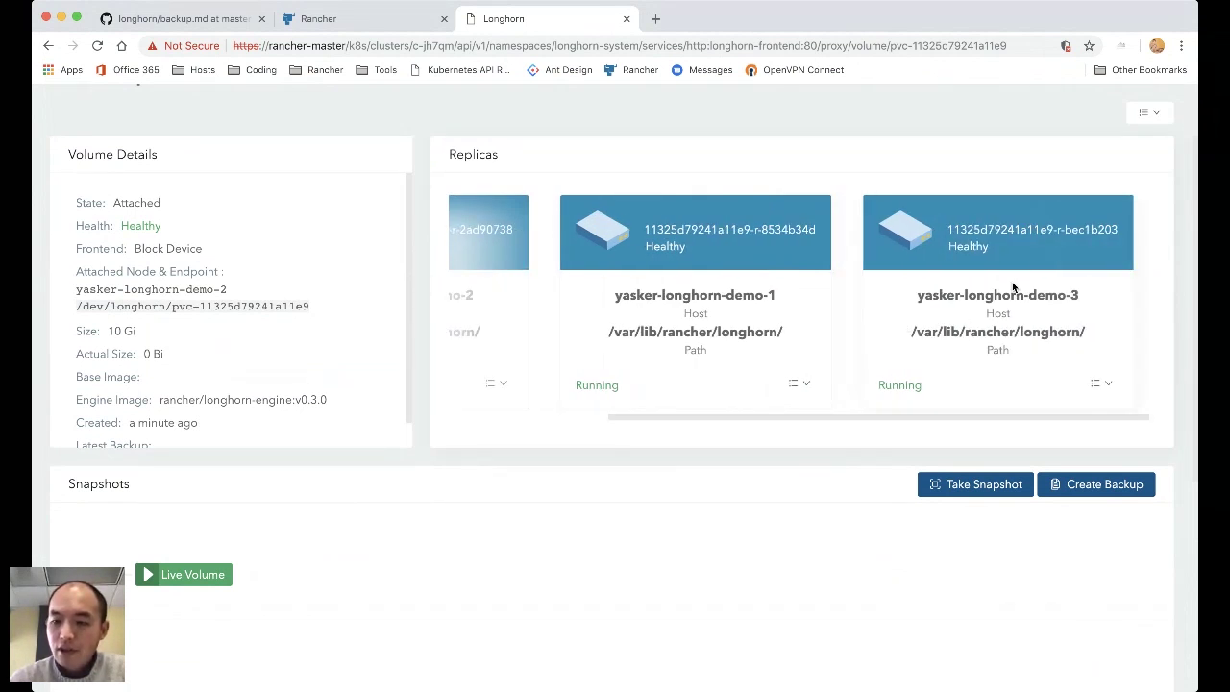
pyautogui.hscroll(-3, 759, 309)
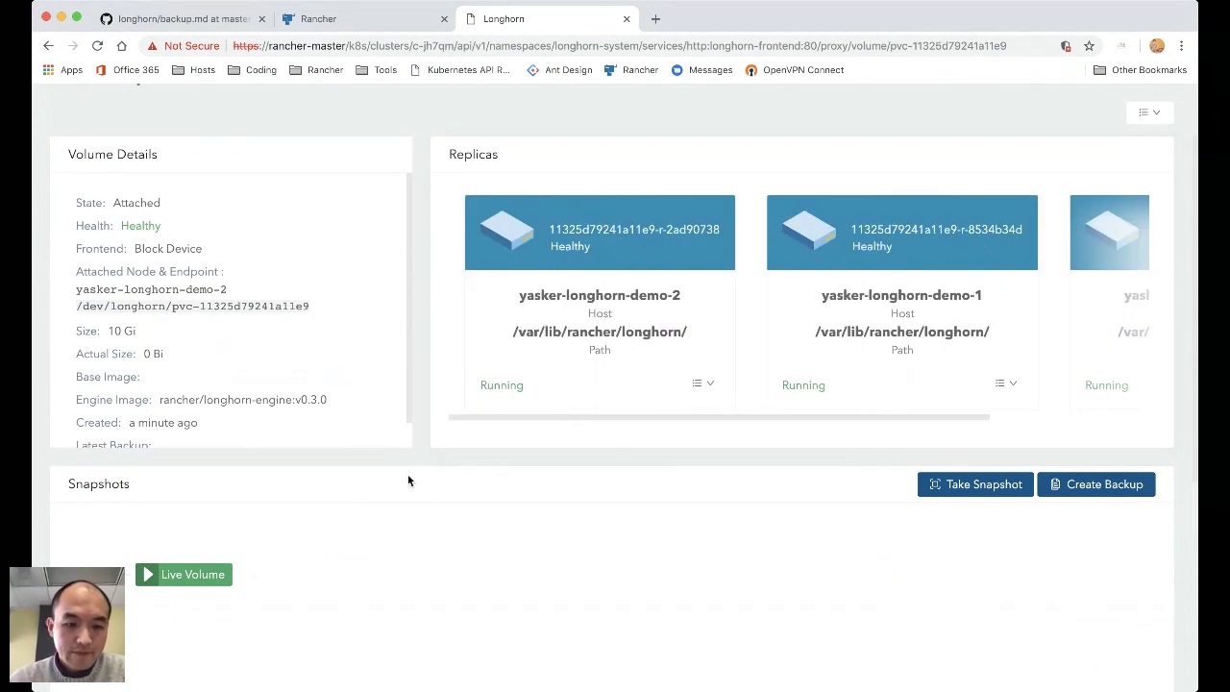
# - Create a backup of the 10 Gi volume and view its snapshot and recurring backup sections
pyautogui.scroll(-3, 431, 425)
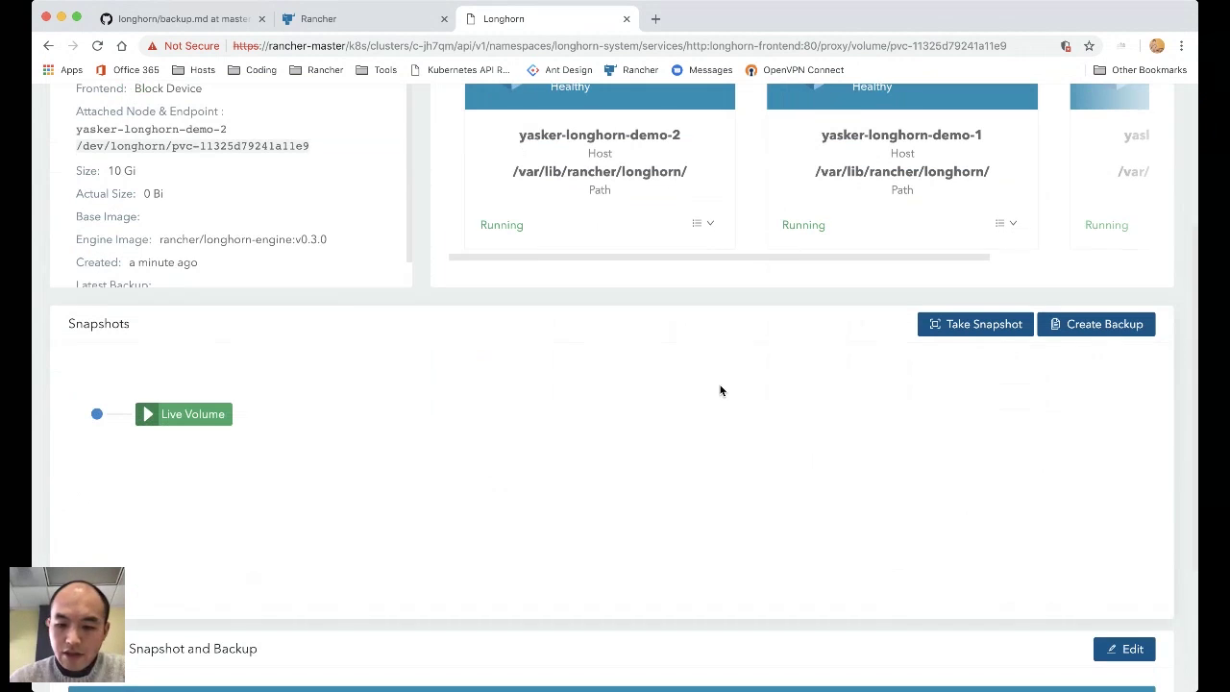
pyautogui.scroll(-1, 720, 390)
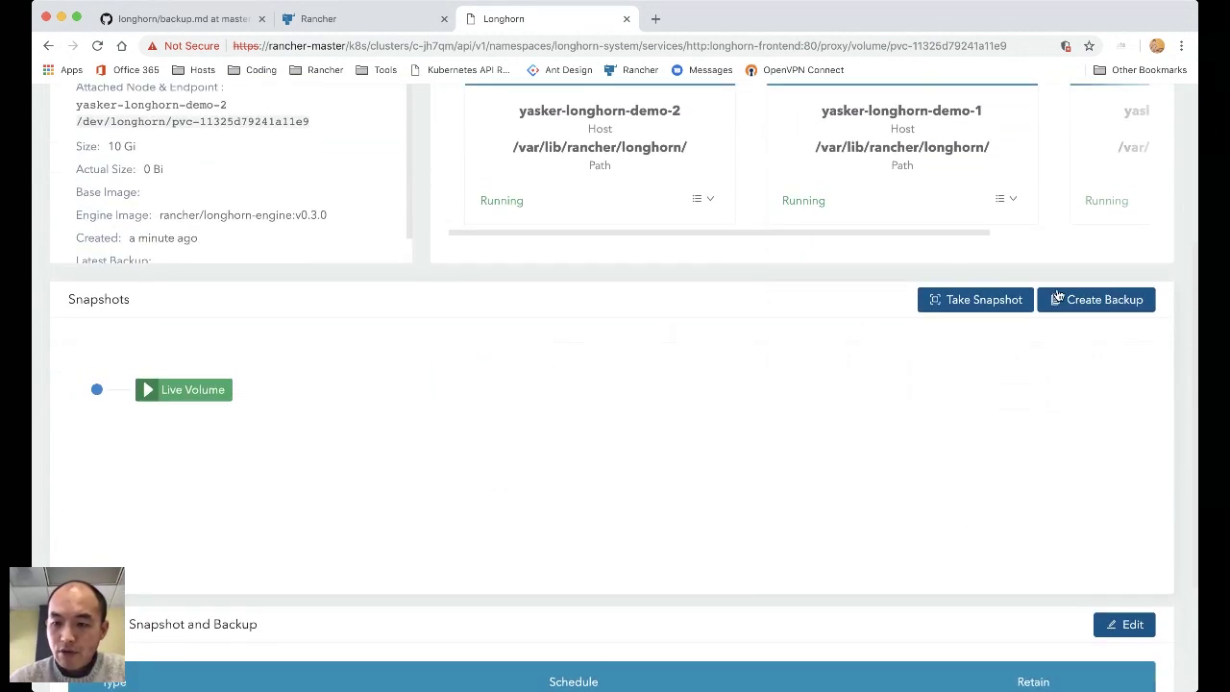
pyautogui.click(1085, 299)
pyautogui.click(719, 310)
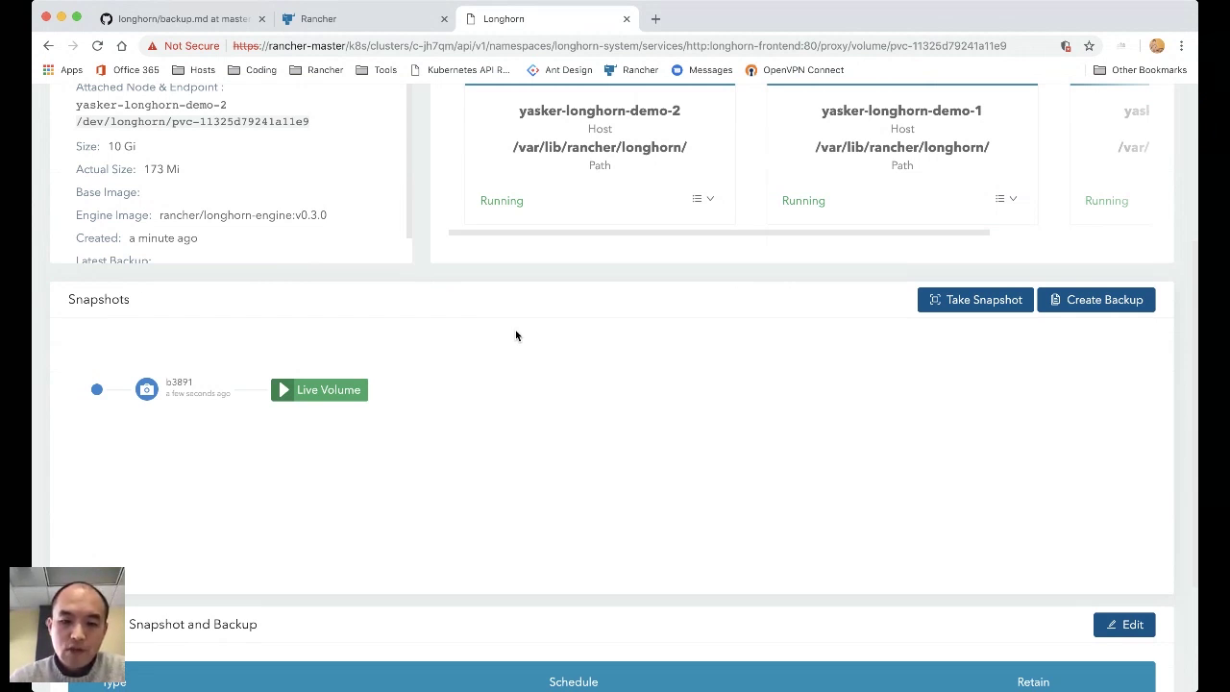
pyautogui.scroll(-2, 516, 331)
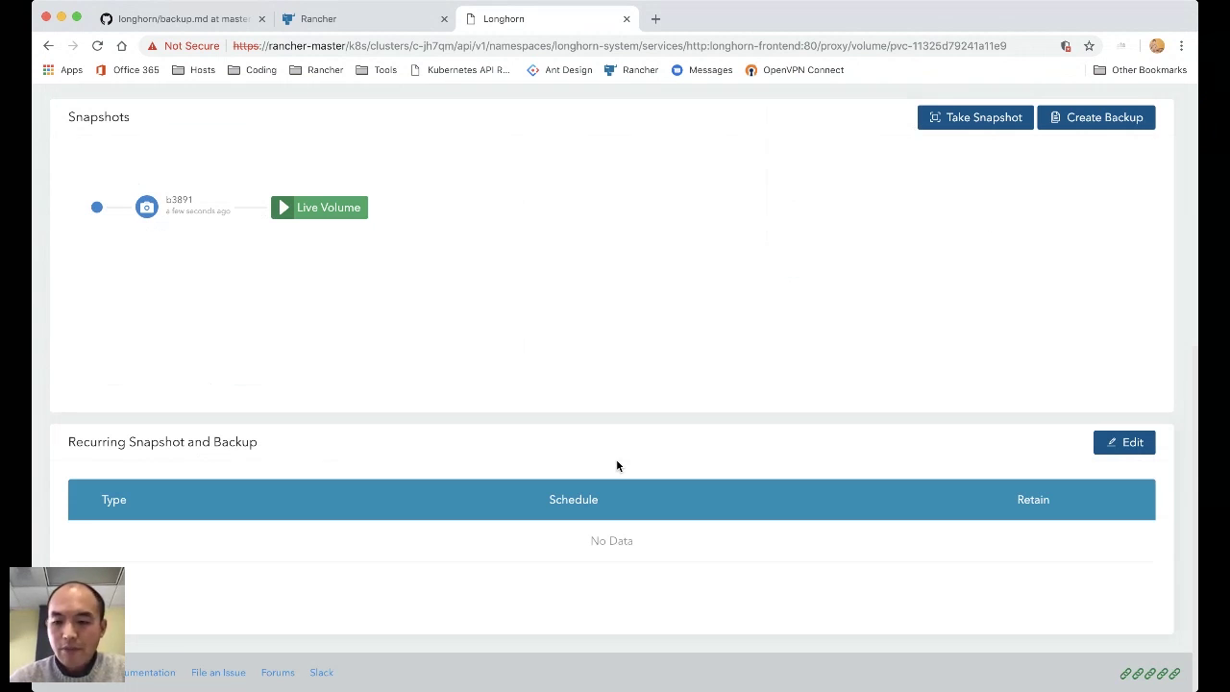
# - Open the WordPress site through the app's xip.io endpoint in Rancher and log in as user with the account password
pyautogui.scroll(10, 616, 461)
pyautogui.click(376, 27)
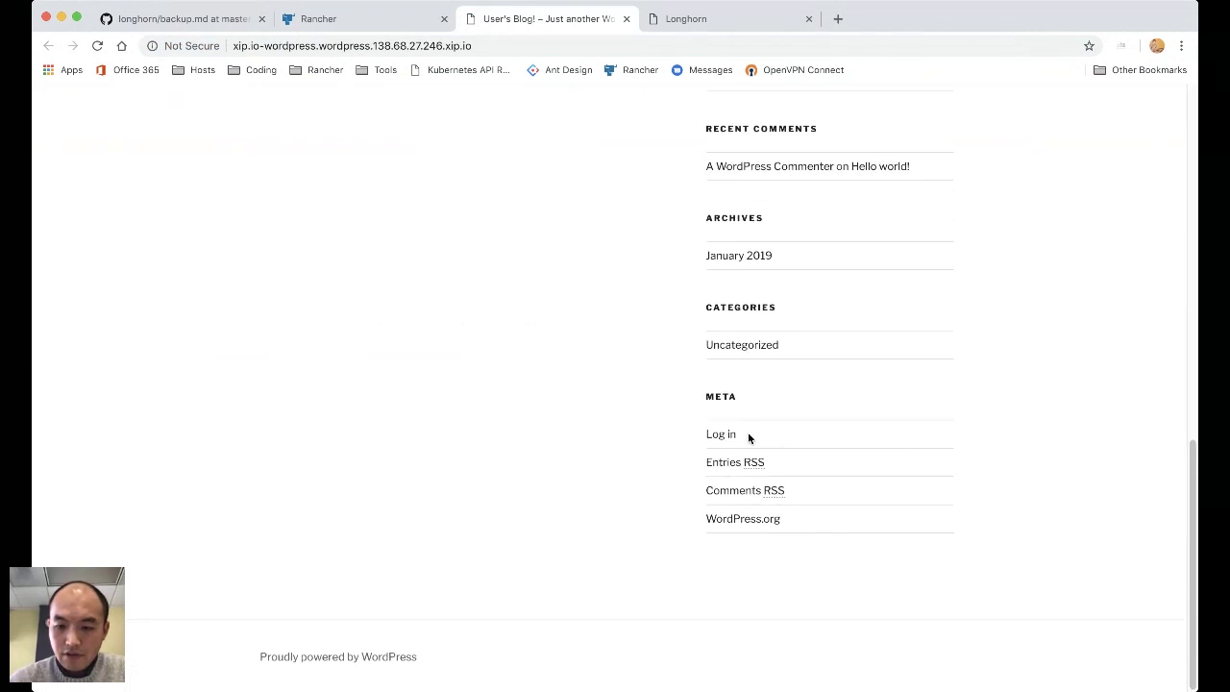
pyautogui.click(722, 436)
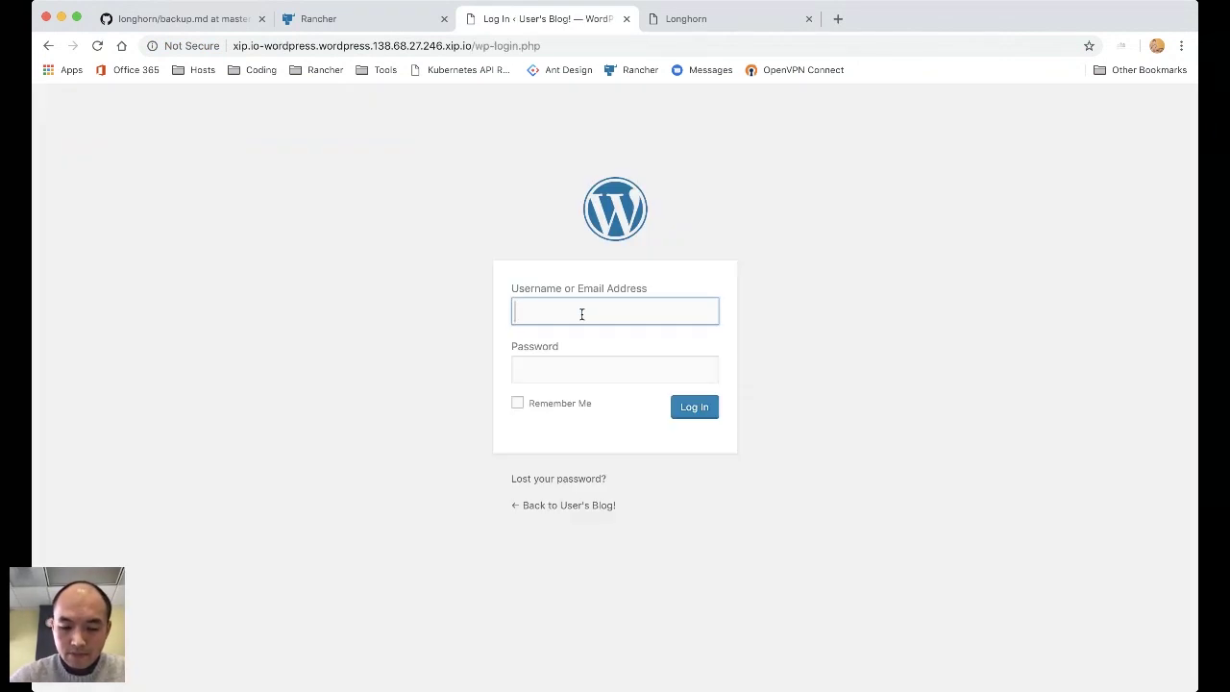
pyautogui.write('user')
pyautogui.press('Tab')
pyautogui.write('password')
pyautogui.click(694, 407)
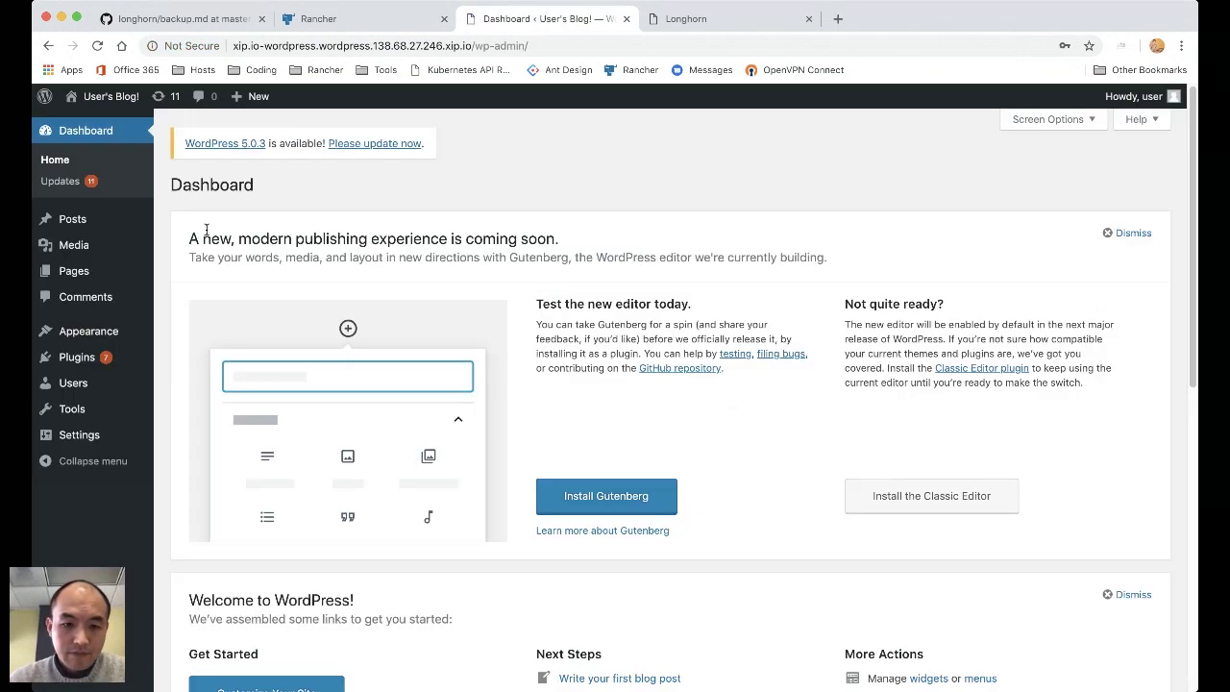
# - Add a new WordPress post titled "Longhorn demo"
pyautogui.click(72, 219)
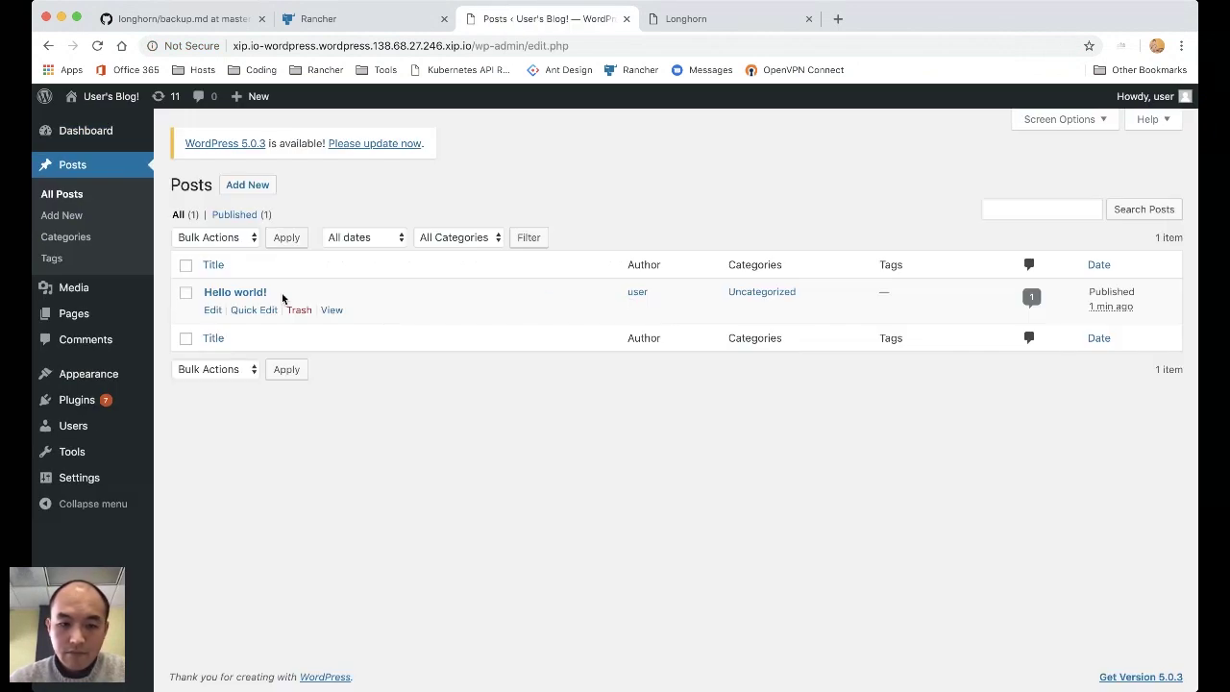
pyautogui.click(246, 183)
pyautogui.write('Longohrn')
pyautogui.press('BackSpace')
pyautogui.press('BackSpace')
pyautogui.press('BackSpace')
pyautogui.press('BackSpace')
pyautogui.write('hron')
pyautogui.press('BackSpace')
pyautogui.press('BackSpace')
pyautogui.press('BackSpace')
pyautogui.press('BackSpace')
pyautogui.write('orn demo')
pyautogui.press('Tab')
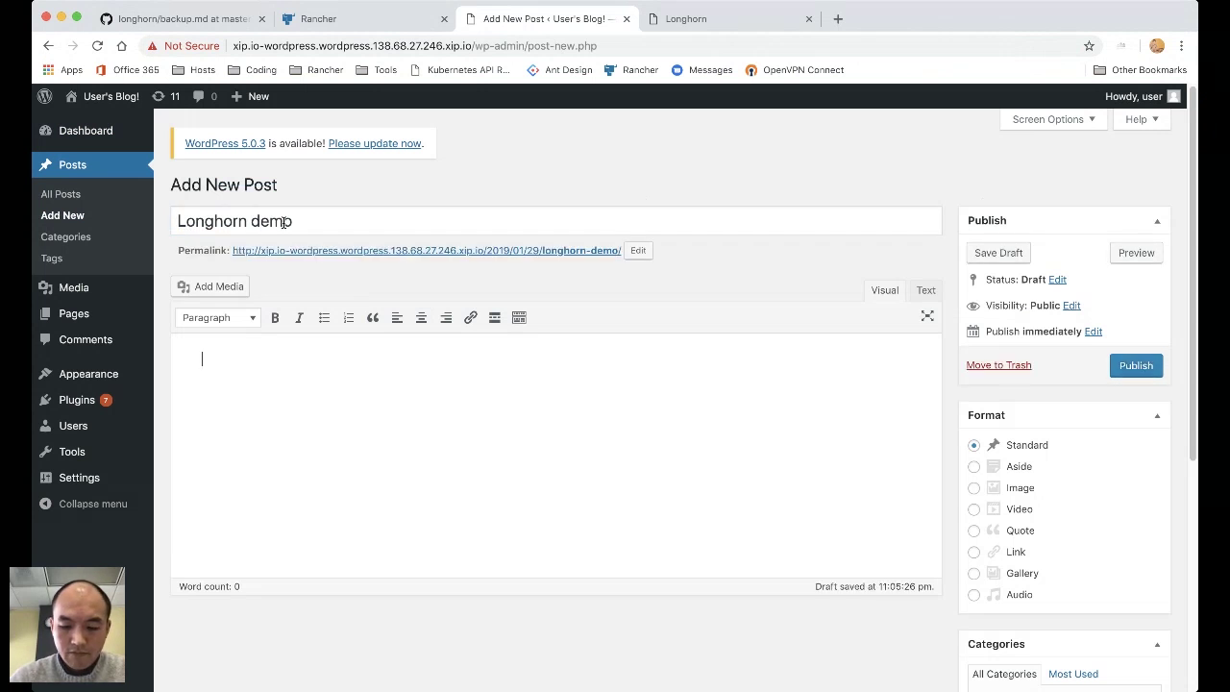
# - Enter "Success!" as the post's body and publish the post
pyautogui.write('Success')
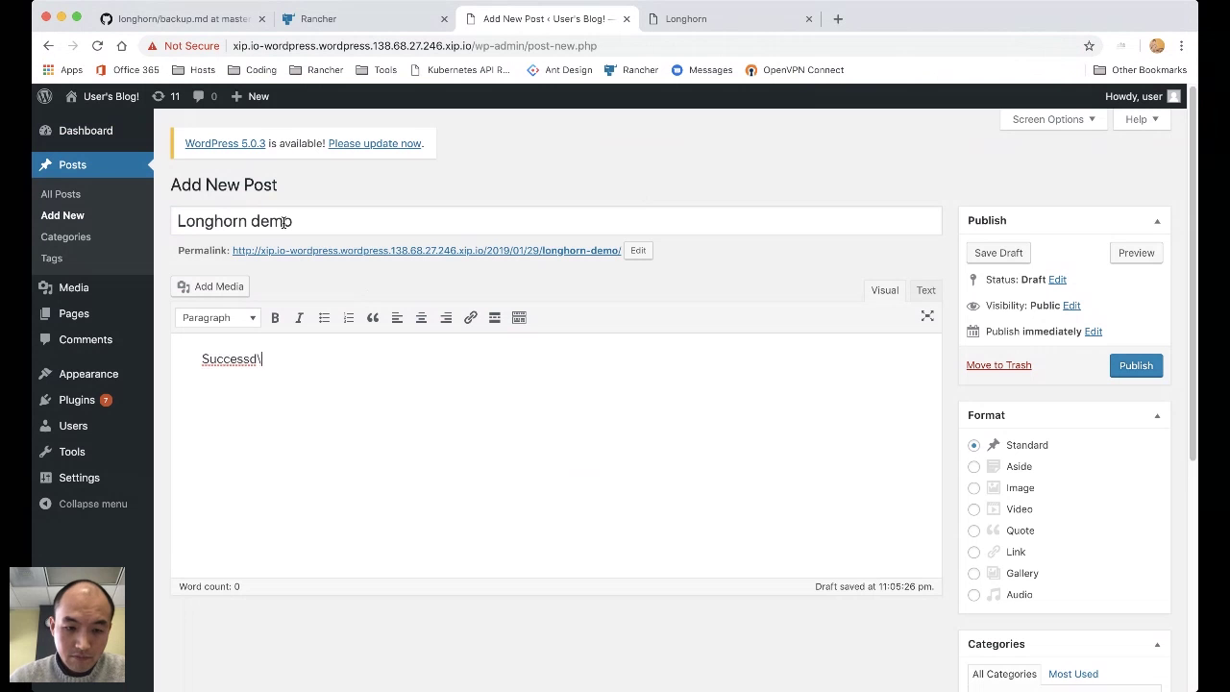
pyautogui.write('!')
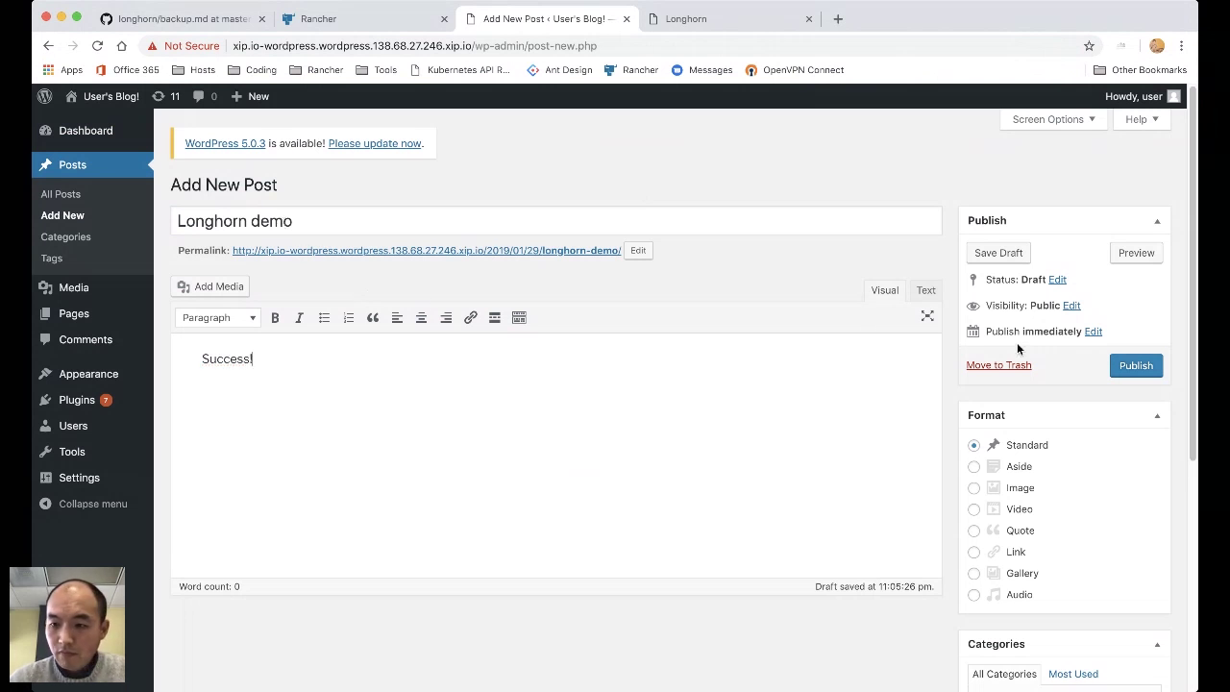
pyautogui.click(1129, 367)
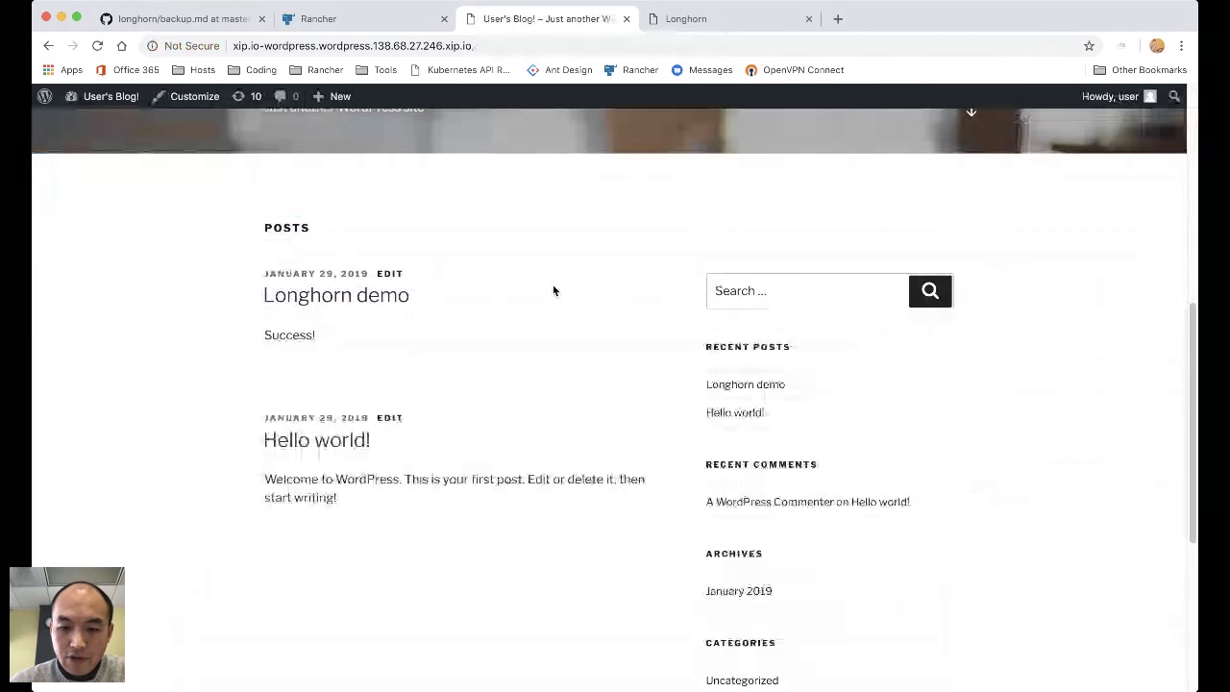
# - Delete both replicas on node yasker-longhorn-demo-2 in Longhorn and open the details of the 10 Gi volume
pyautogui.hotkey('ctrl', 'Tab')
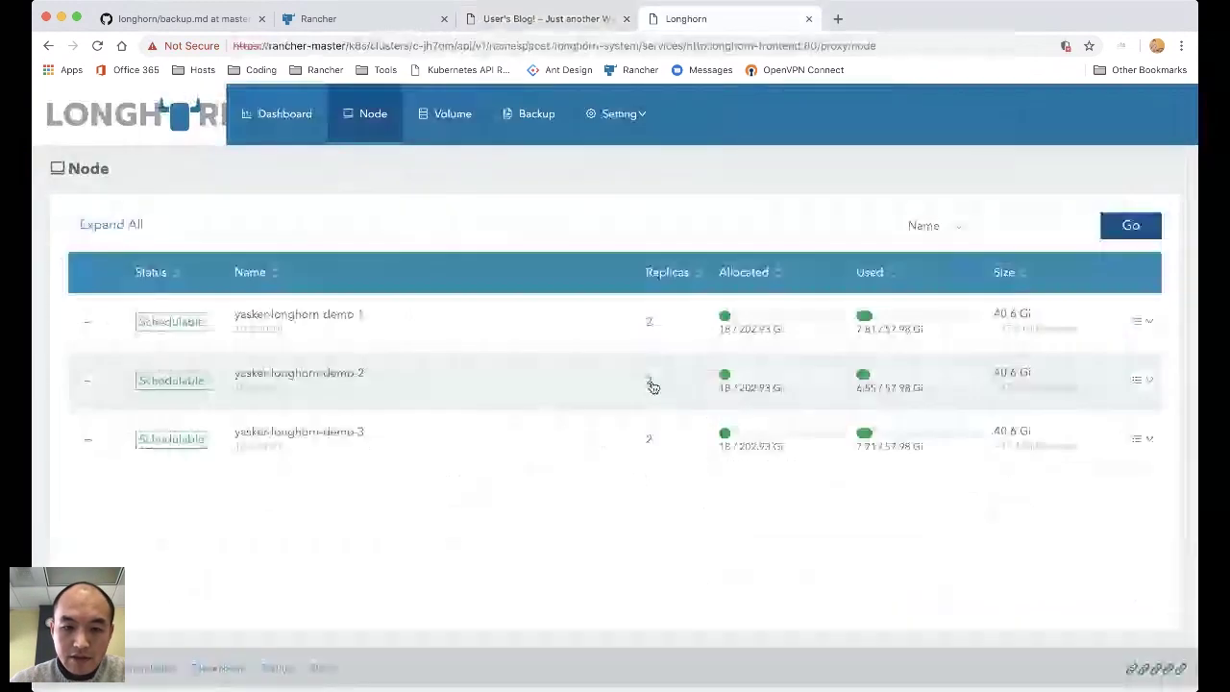
pyautogui.click(649, 383)
pyautogui.click(345, 267)
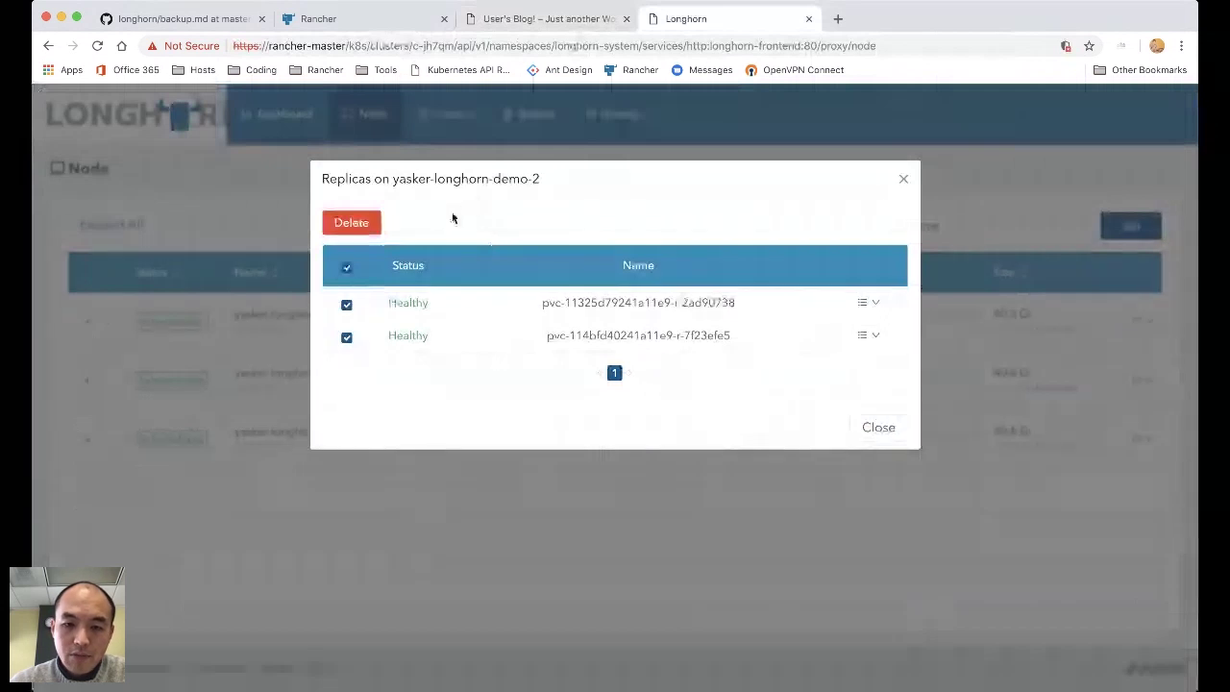
pyautogui.click(353, 224)
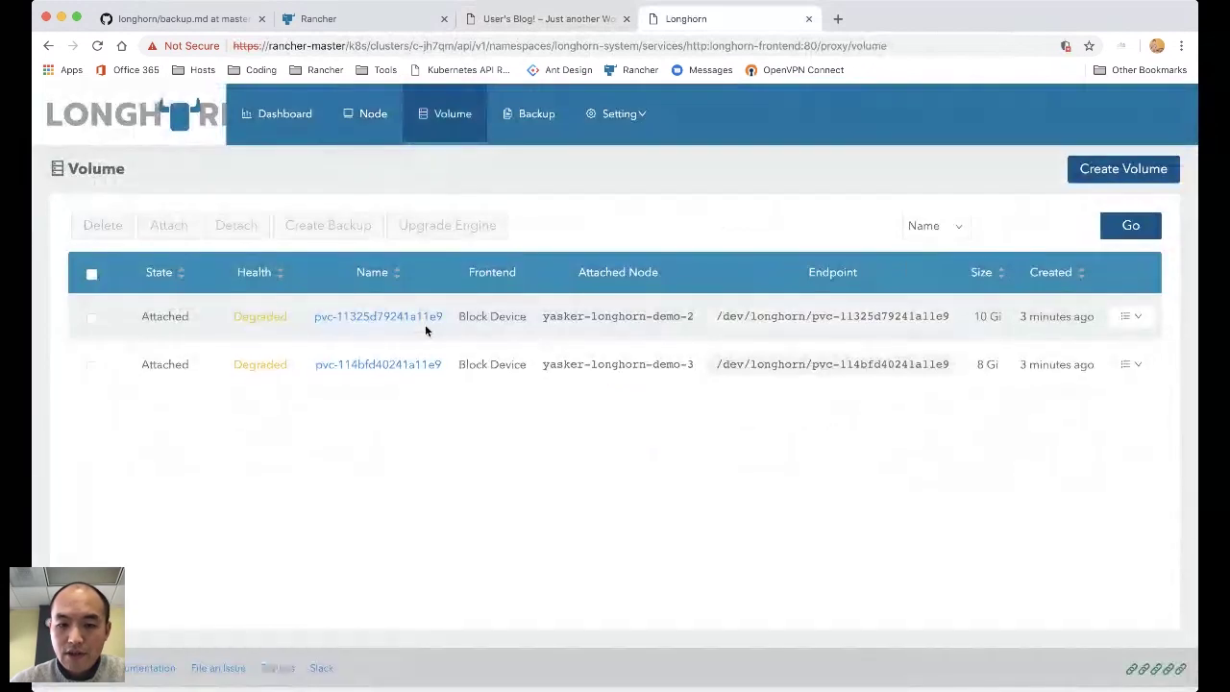
pyautogui.click(411, 318)
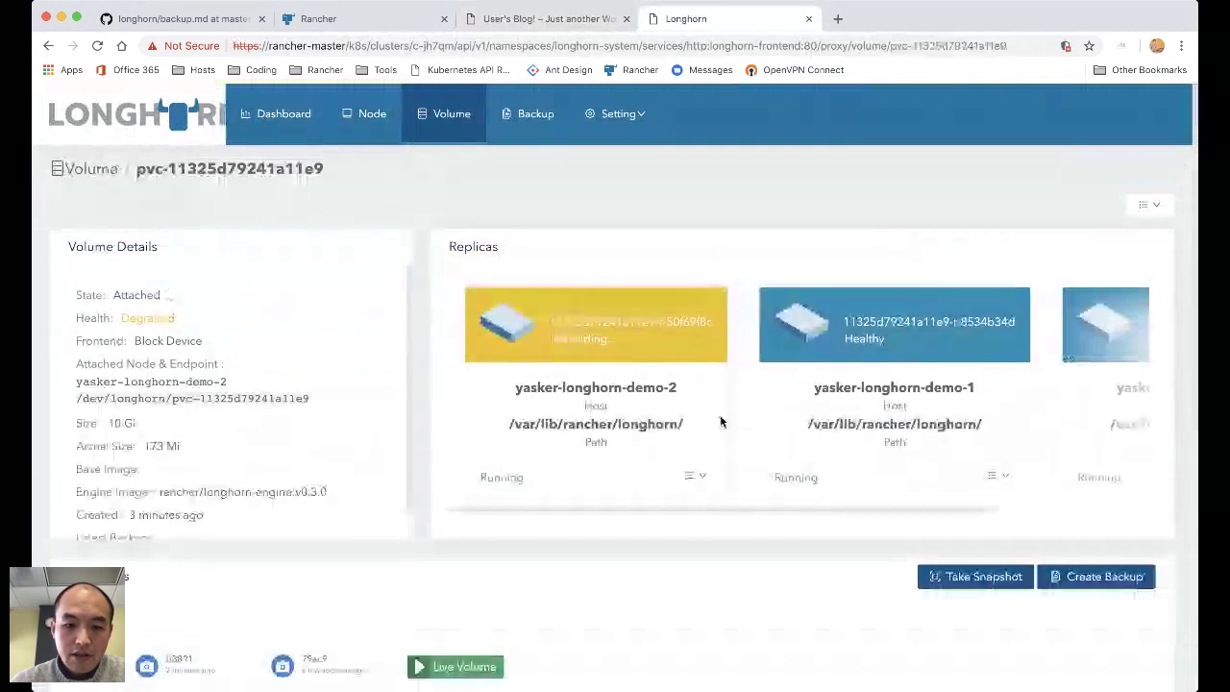
# - On the WordPress site, view the "Longhorn demo" post and the admin Dashboard and Updates pages, and return to the blog's home page
pyautogui.hotkey('ctrl', 'shift', 'Tab')
pyautogui.click(359, 297)
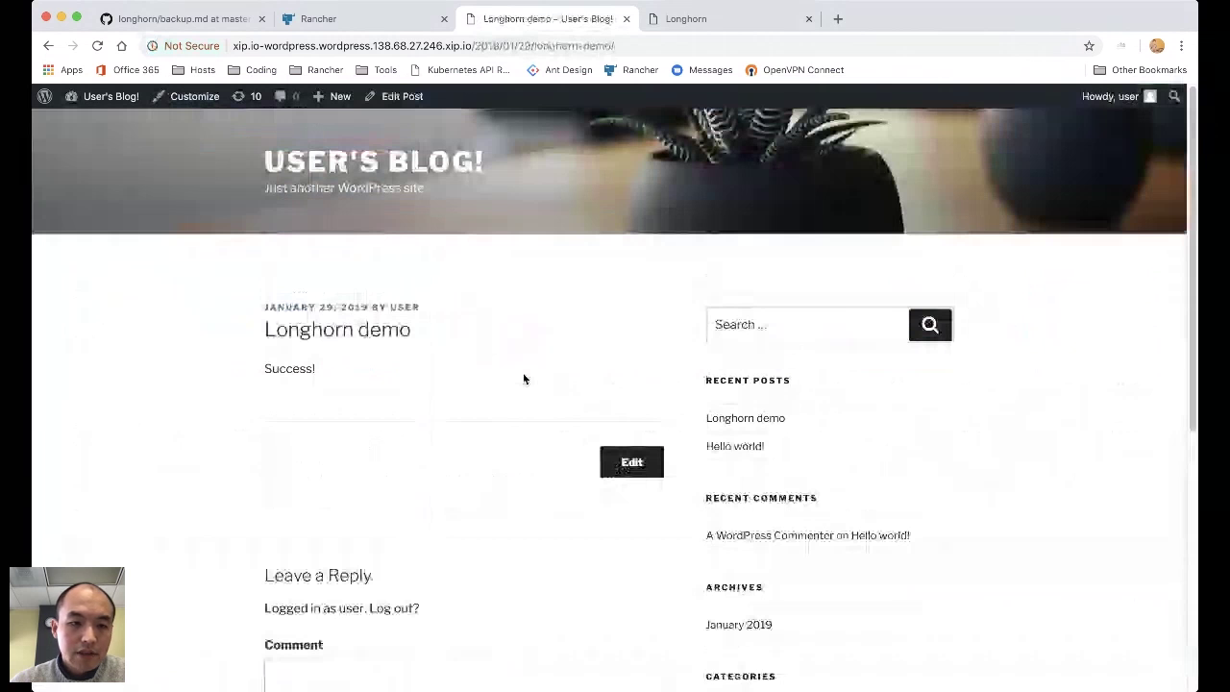
pyautogui.click(107, 96)
pyautogui.moveTo(116, 98)
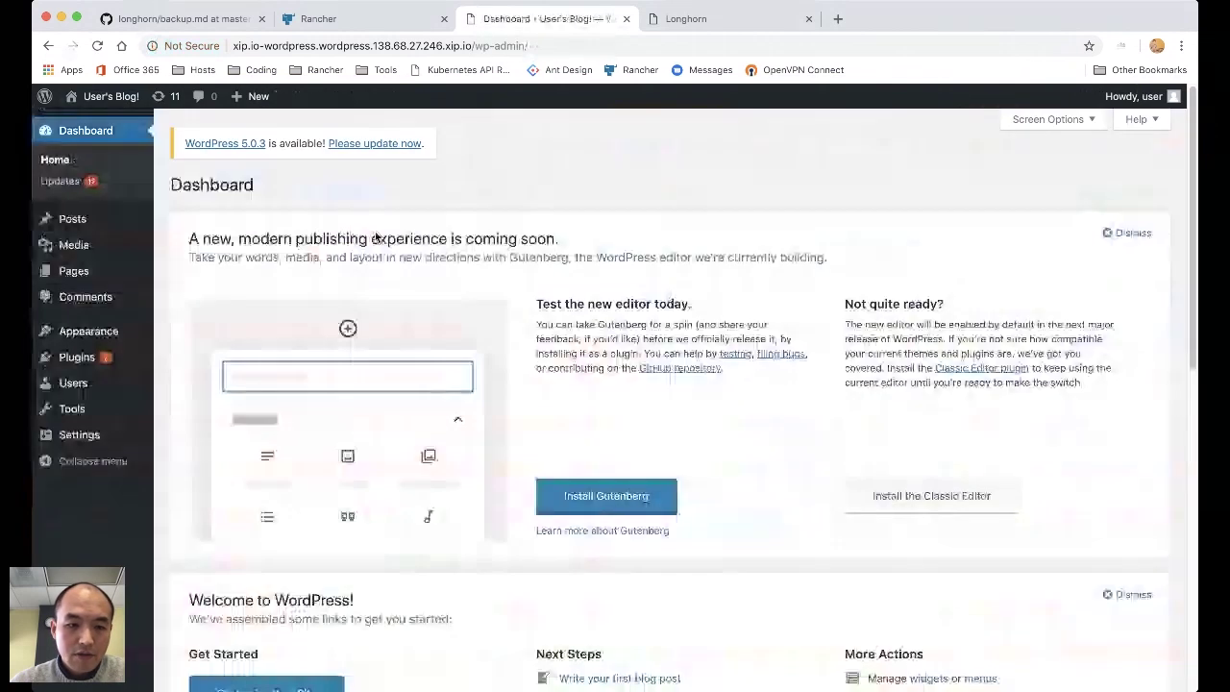
pyautogui.click(59, 180)
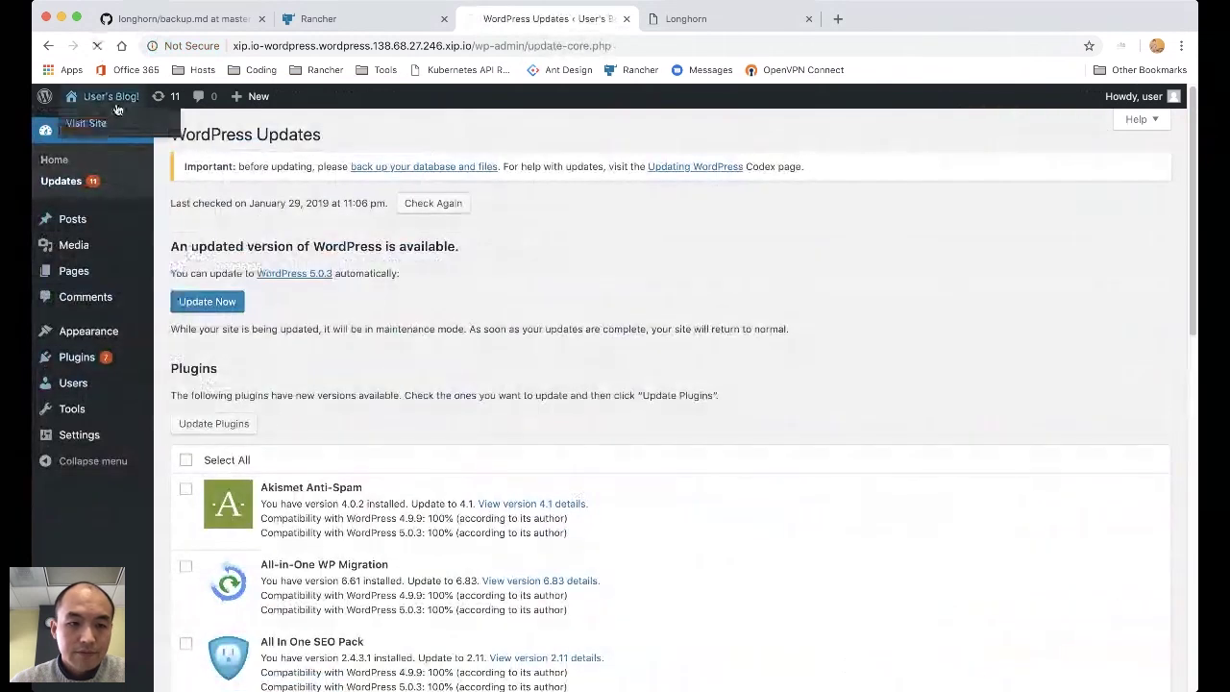
pyautogui.click(108, 118)
# - Check the health of both volumes in Longhorn's volume list
pyautogui.click(709, 21)
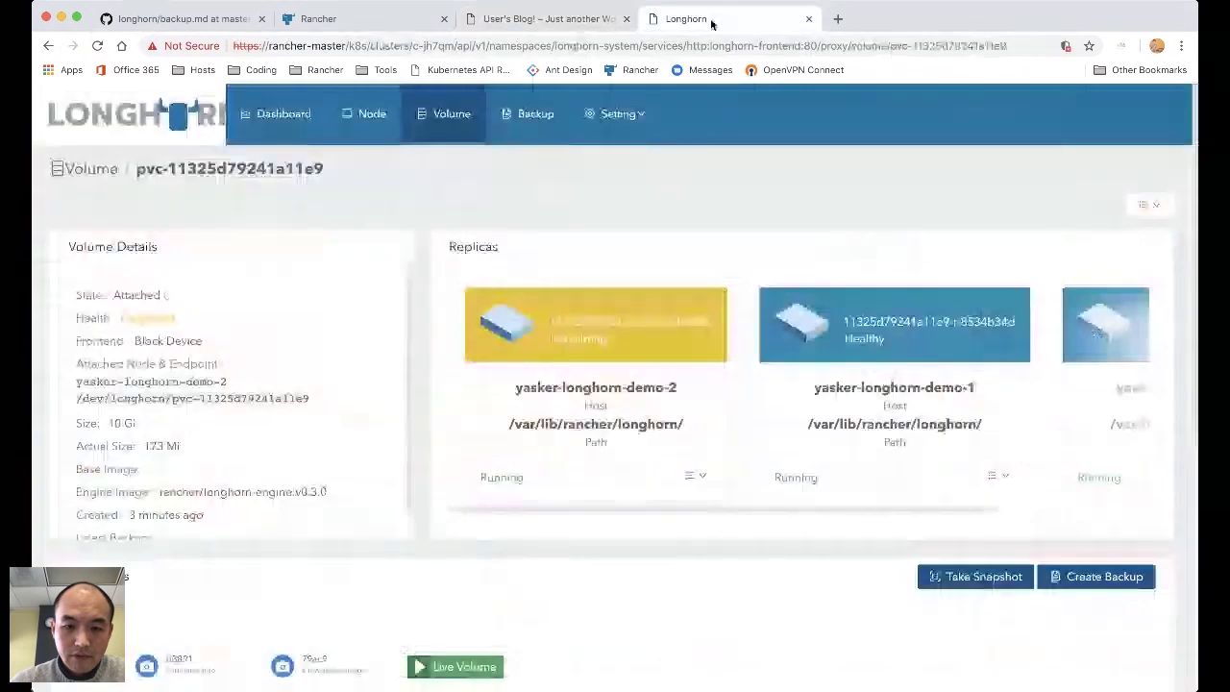
pyautogui.click(454, 121)
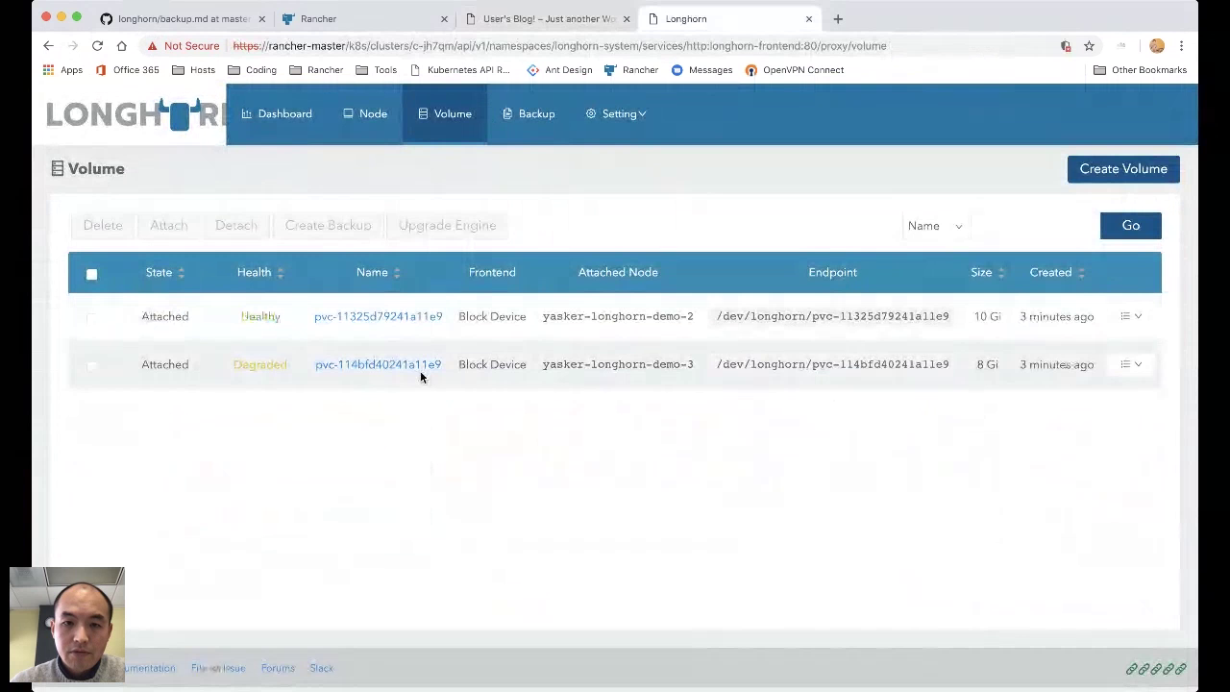
pyautogui.hotkey('ctrl', 'shift', 'Tab')
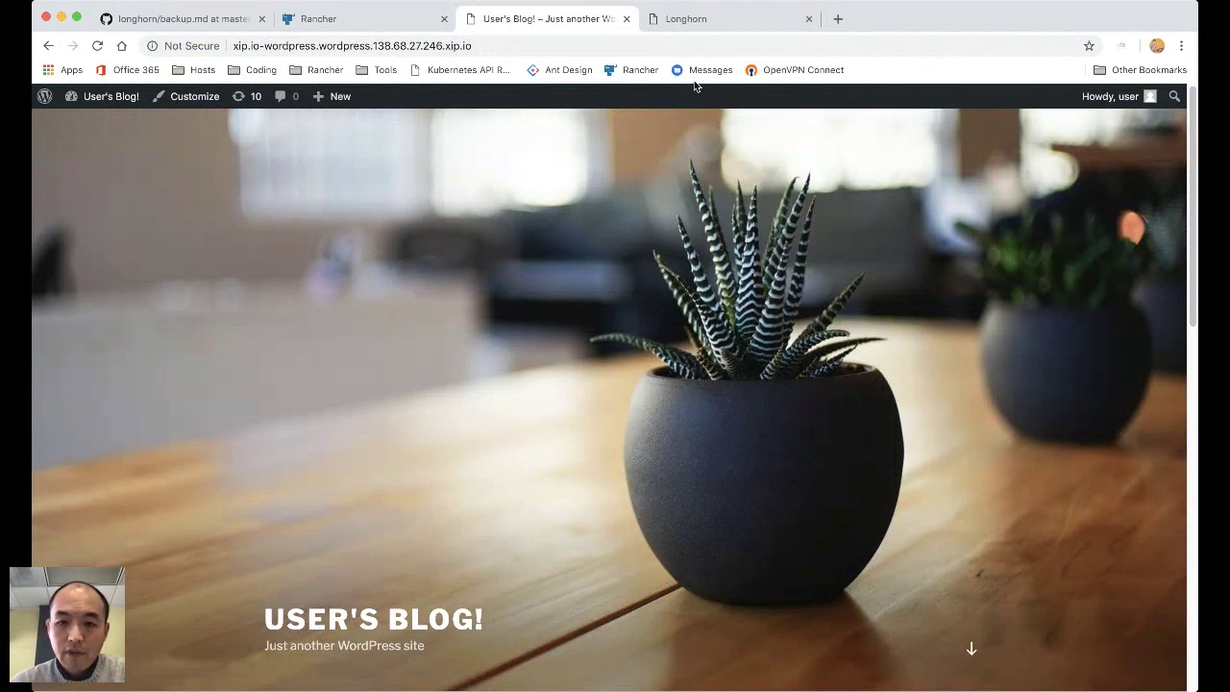
pyautogui.click(738, 23)
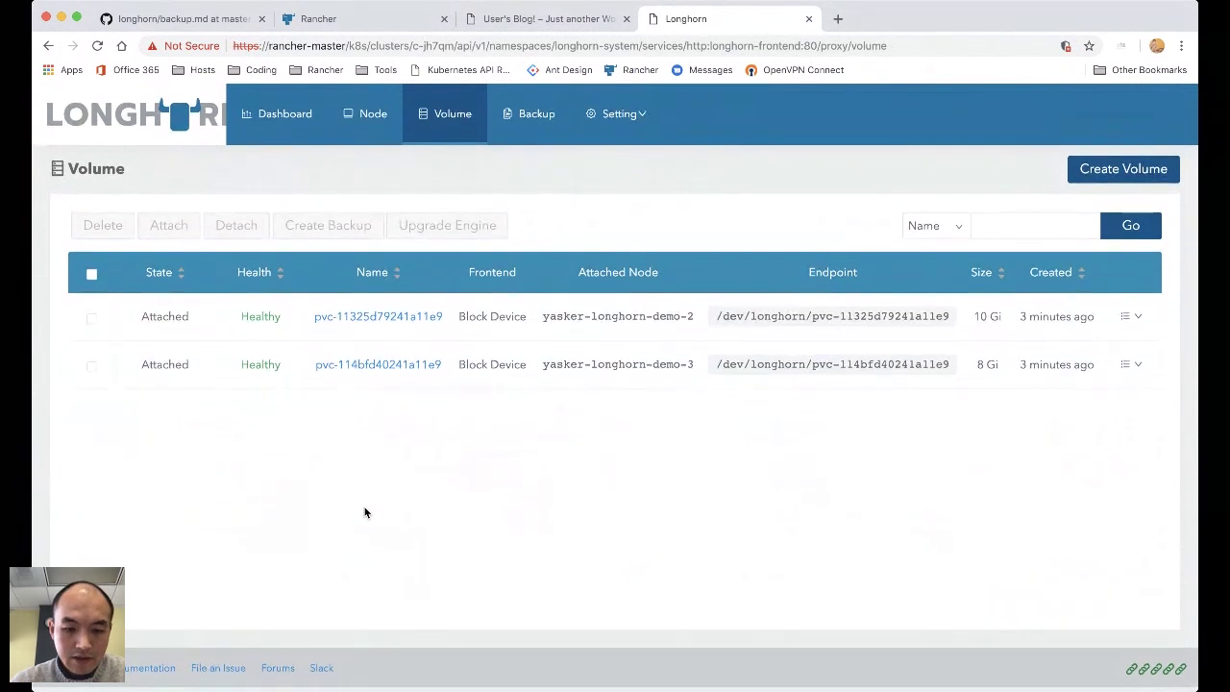
# - View the "Hello world!" post on the WordPress site, go back to the blog's home page and return to Longhorn's volume list
pyautogui.hotkey('ctrl', 'shift', 'Tab')
pyautogui.scroll(-5, 527, 490)
pyautogui.click(320, 609)
pyautogui.press('super+bracketleft')
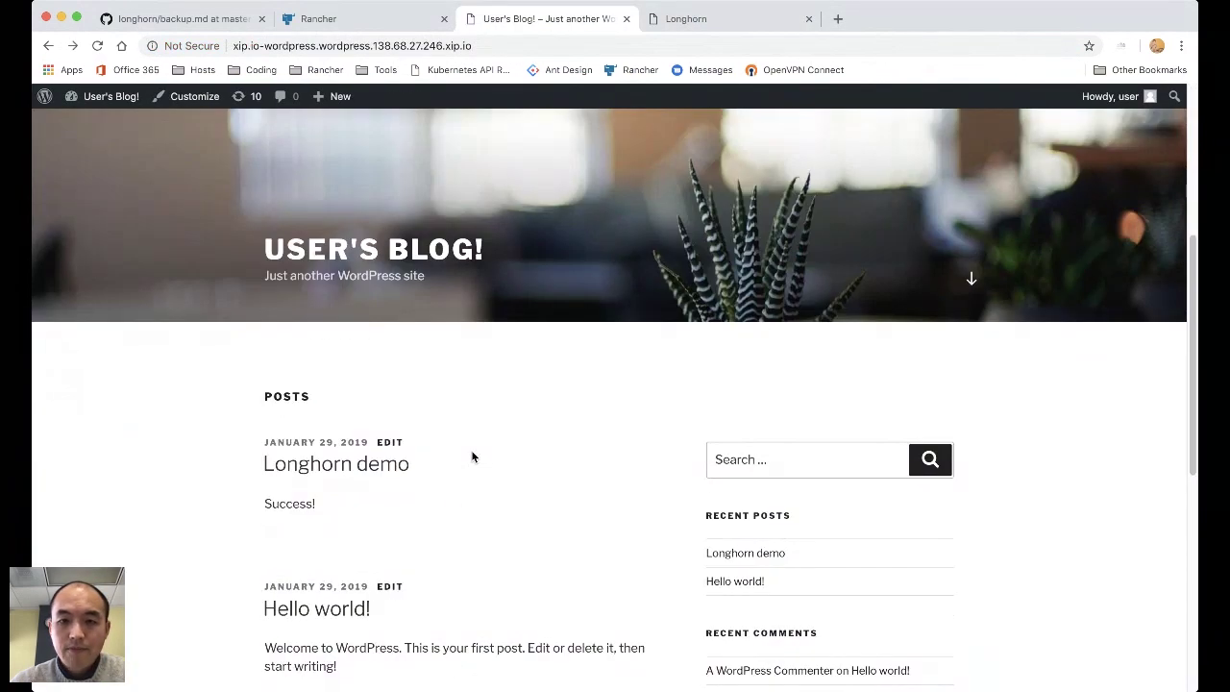
pyautogui.hotkey('ctrl', 'Tab')
pyautogui.click(636, 578)
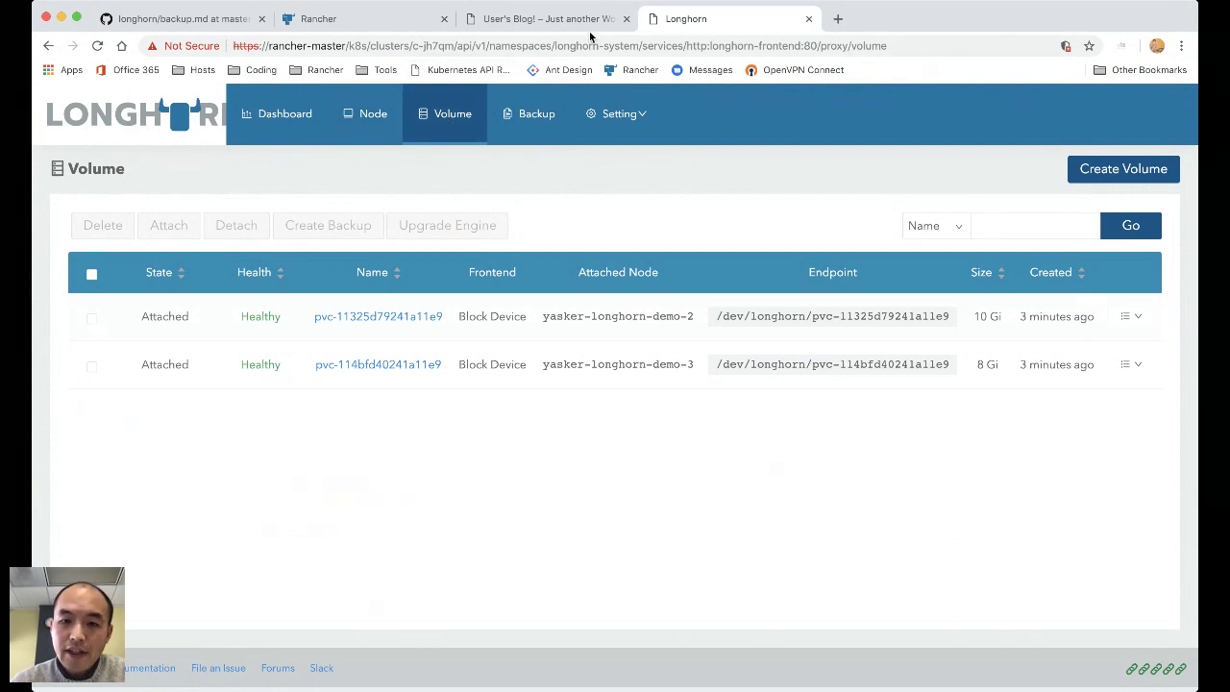
# - Switch to Rancher and show the catalog apps of the demo cluster's System project
pyautogui.click(382, 27)
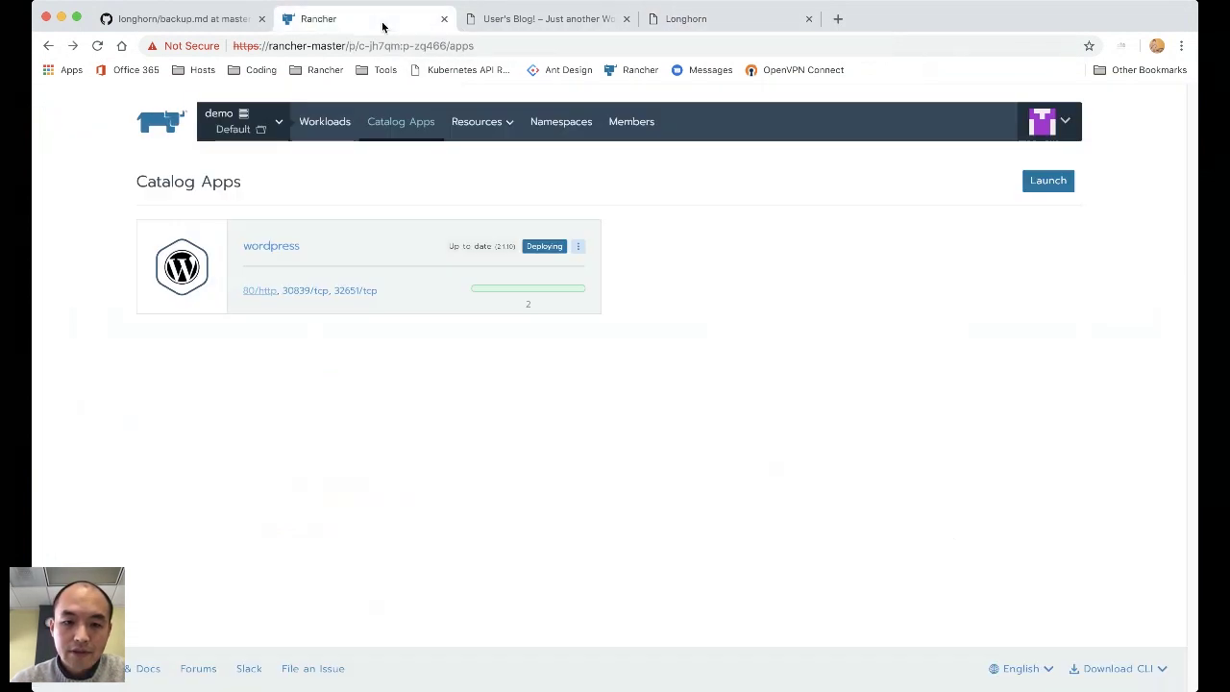
pyautogui.click(240, 135)
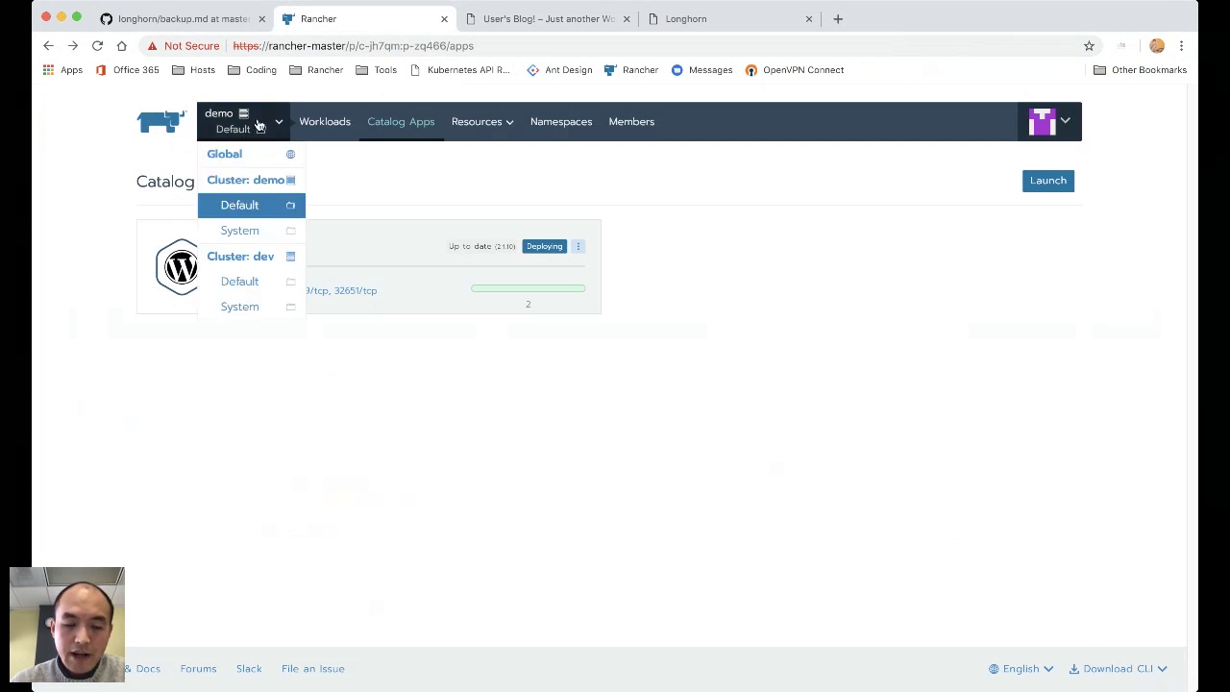
pyautogui.click(262, 228)
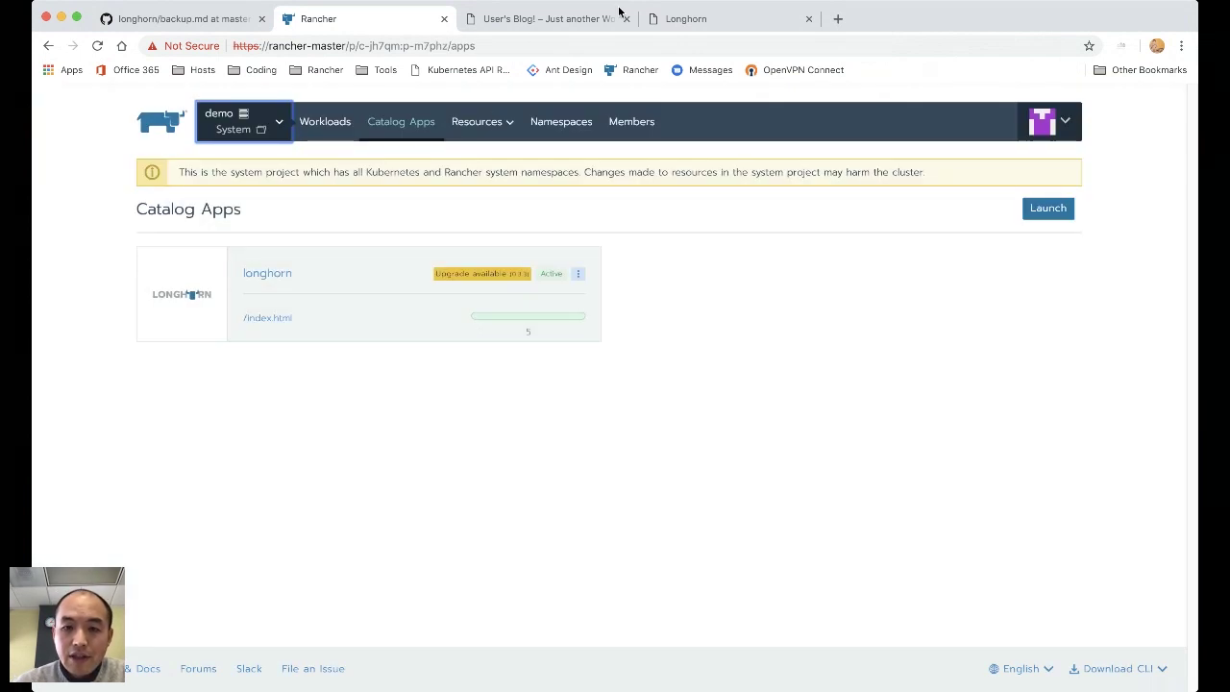
pyautogui.click(672, 19)
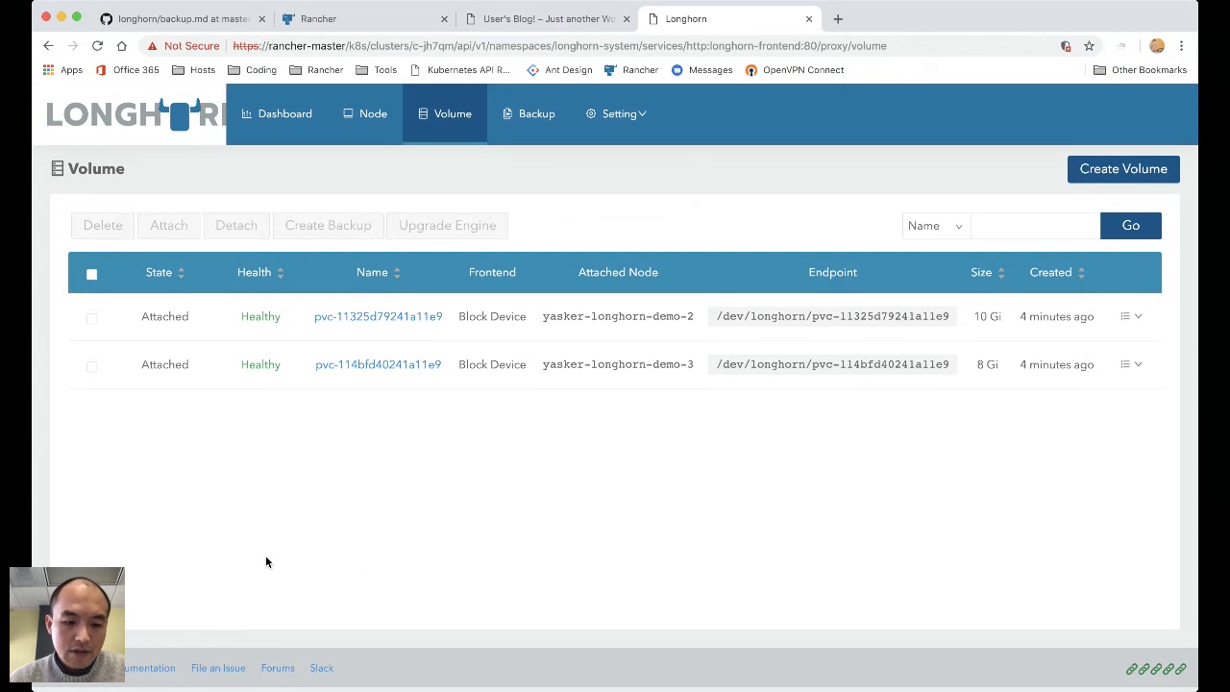
pyautogui.hotkey('ctrl', 'shift', 'Tab')
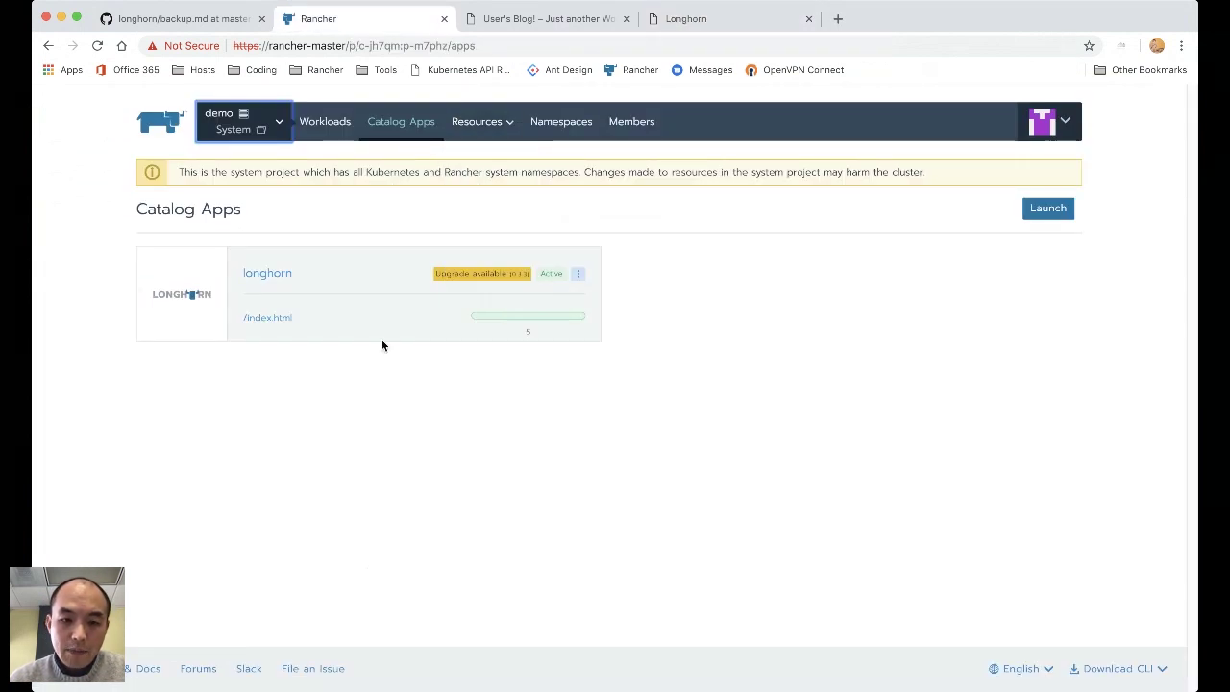
# - Upgrade the longhorn catalog app to template version 0.3.3
pyautogui.click(578, 274)
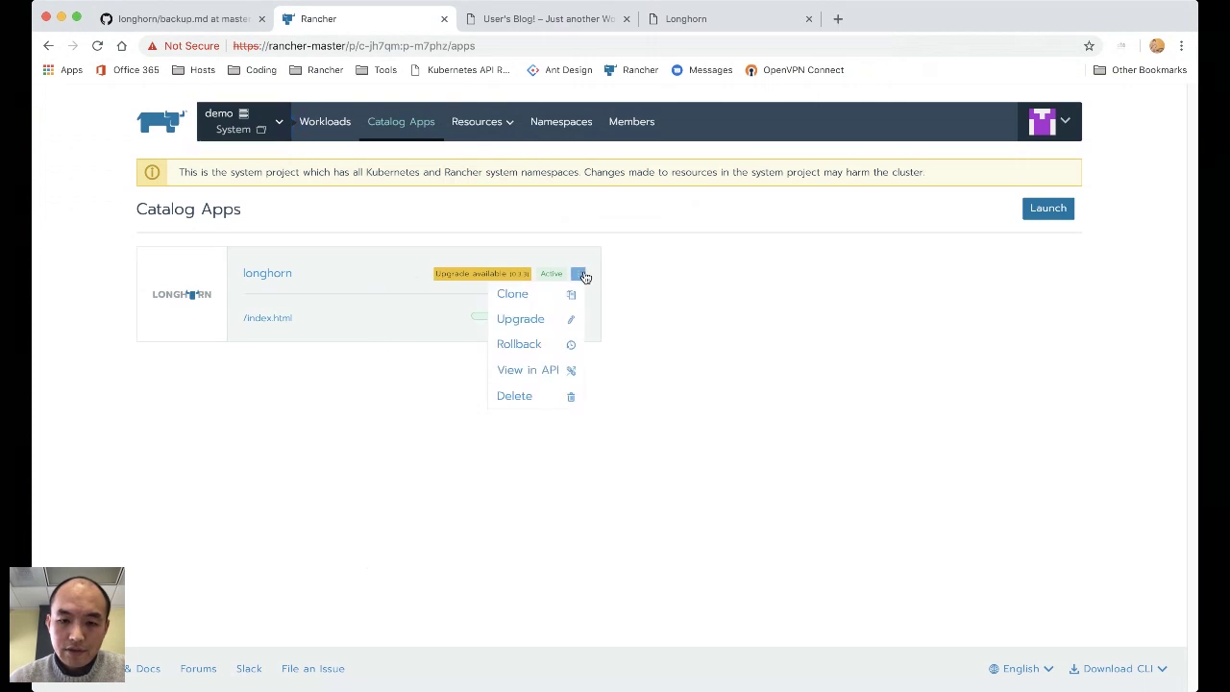
pyautogui.click(559, 319)
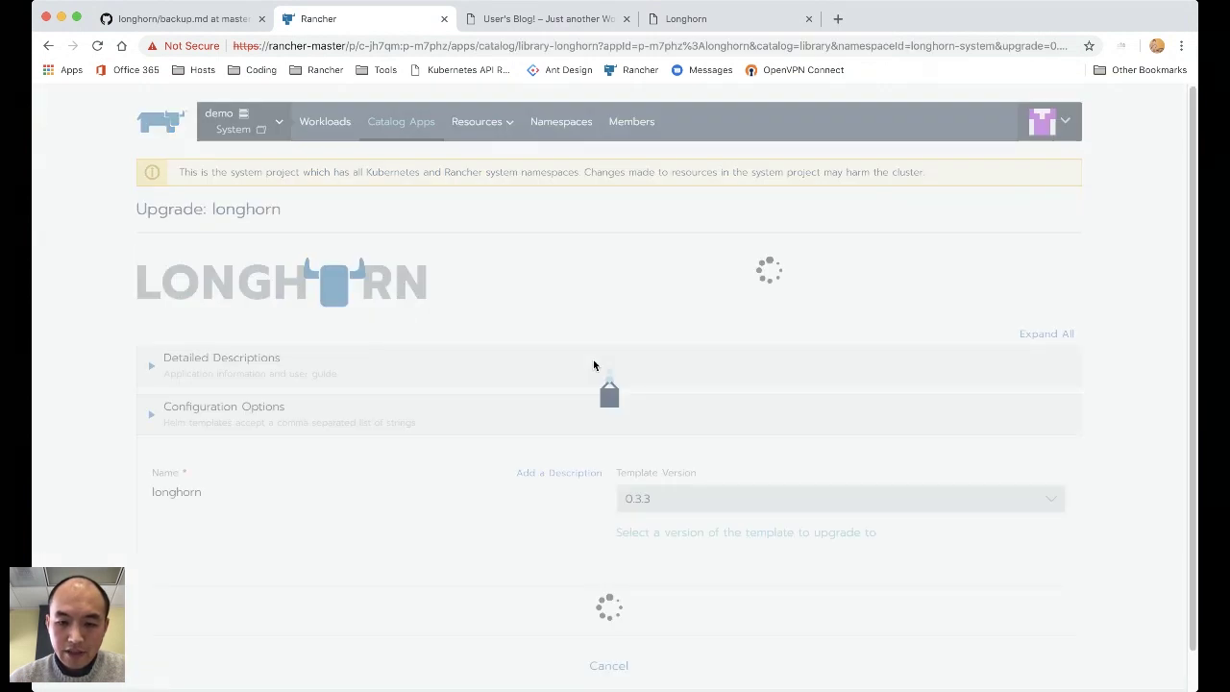
pyautogui.scroll(-3, 672, 404)
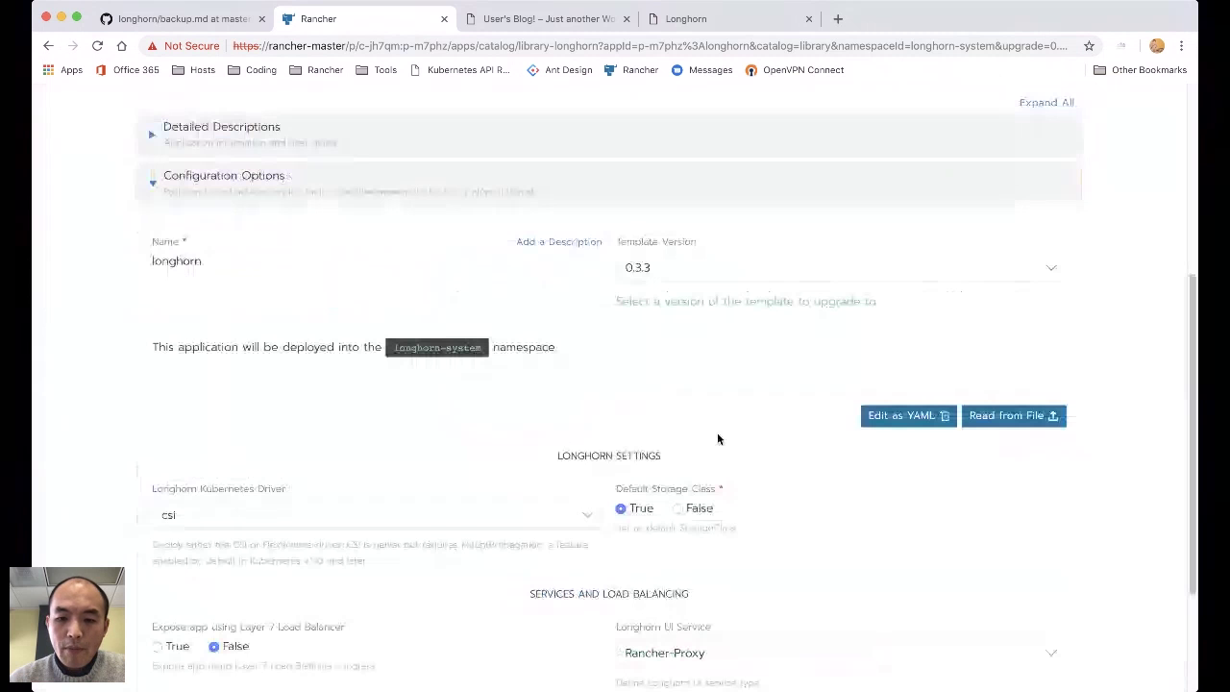
pyautogui.scroll(-3, 717, 439)
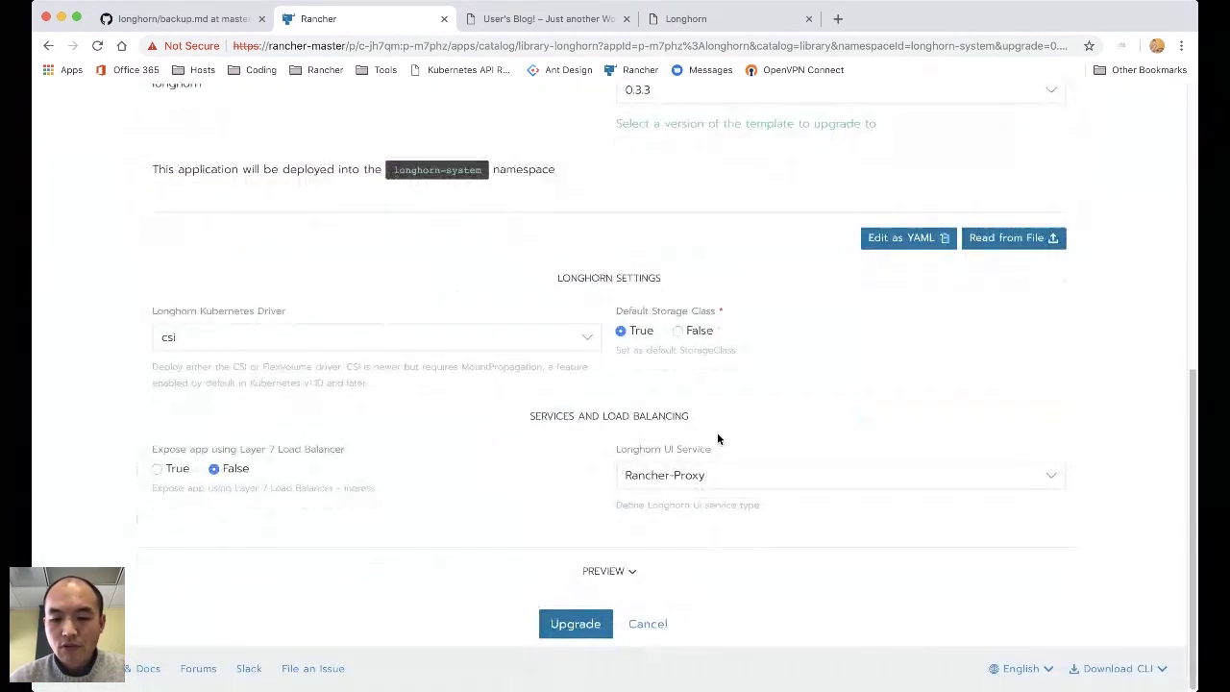
pyautogui.click(576, 623)
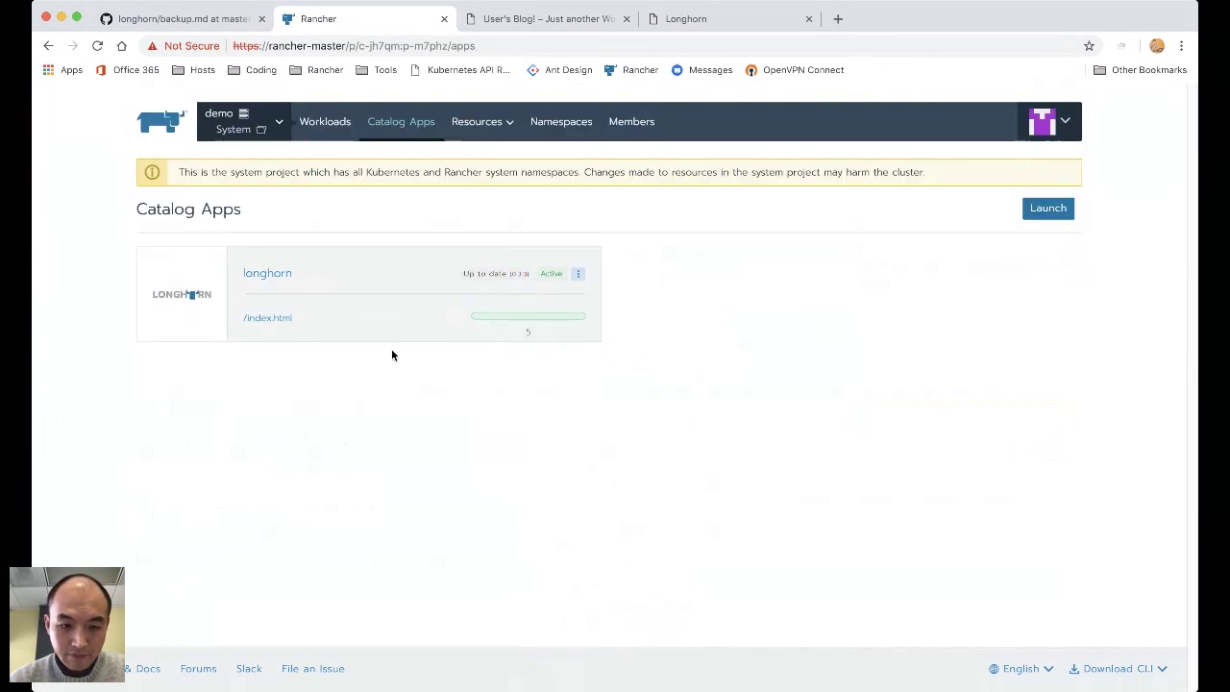
# - Examine the longhorn app's workloads for the upgrade's progress, and return to the refreshed catalog apps list
pyautogui.click(290, 283)
pyautogui.scroll(-4, 447, 411)
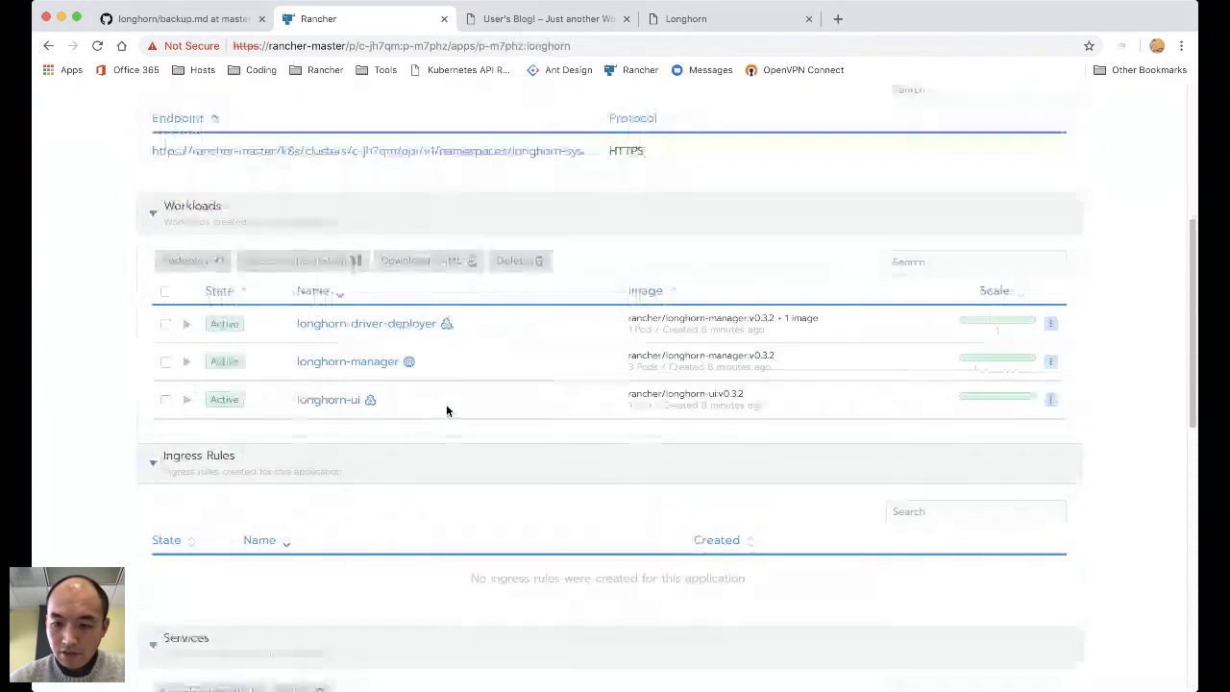
pyautogui.hscroll(-5, 445, 410)
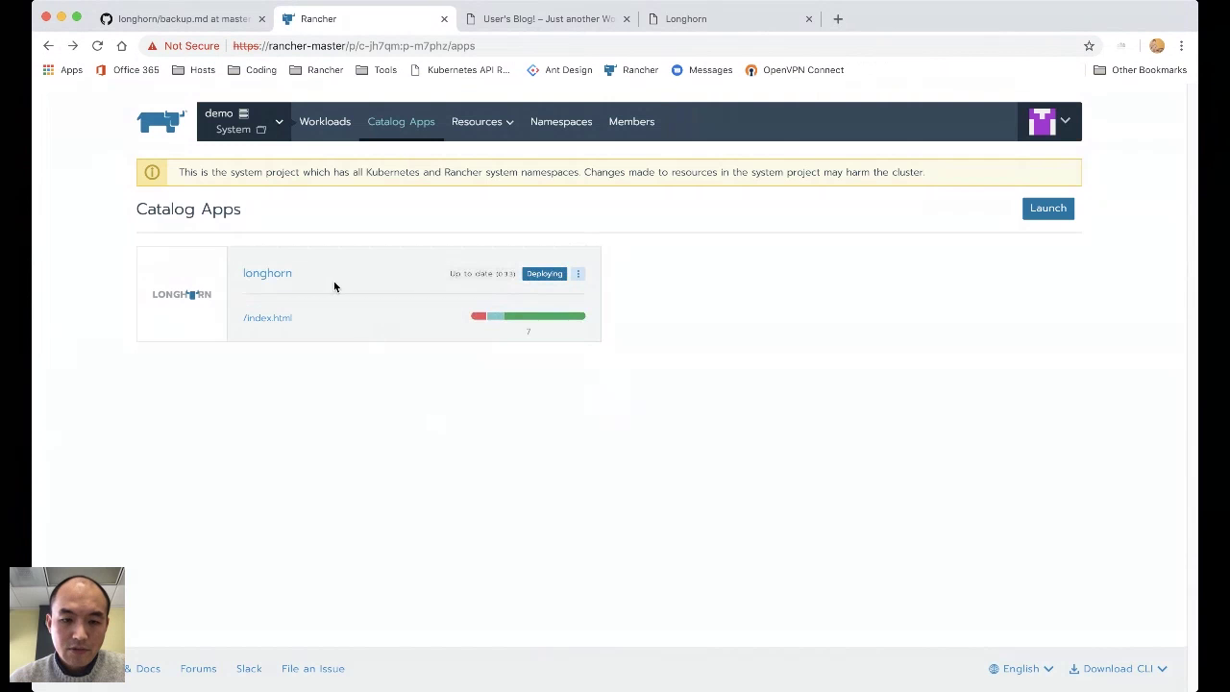
pyautogui.click(274, 276)
pyautogui.scroll(-10, 385, 370)
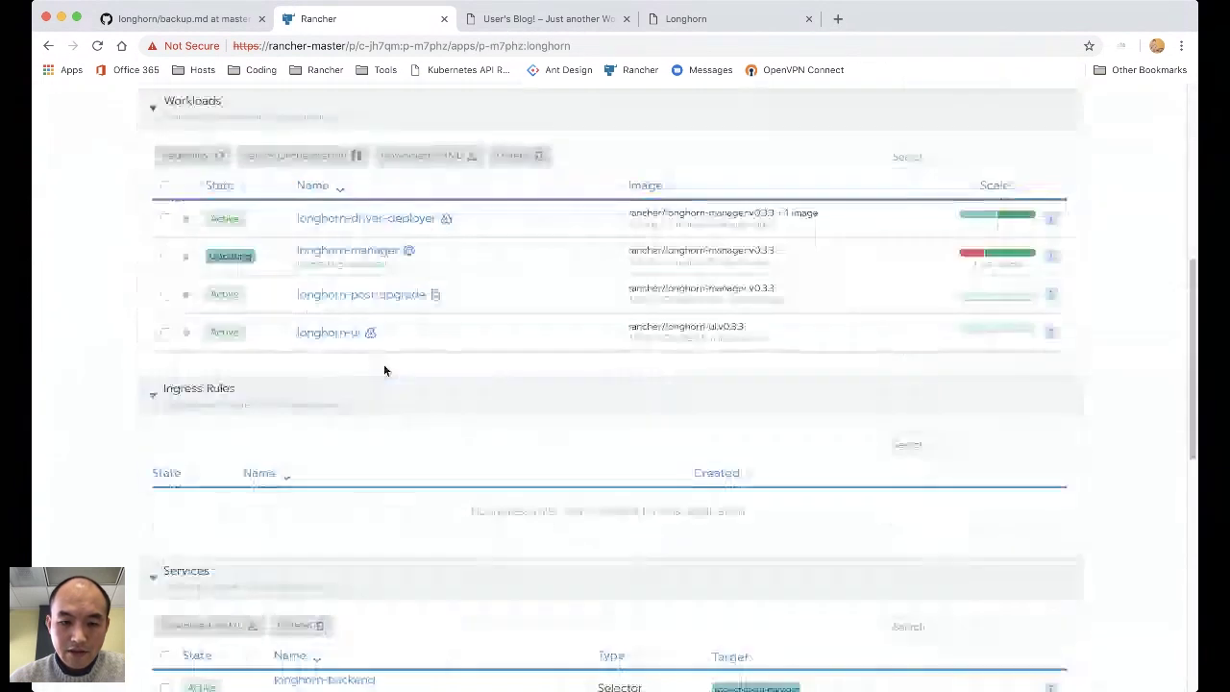
pyautogui.click(475, 385)
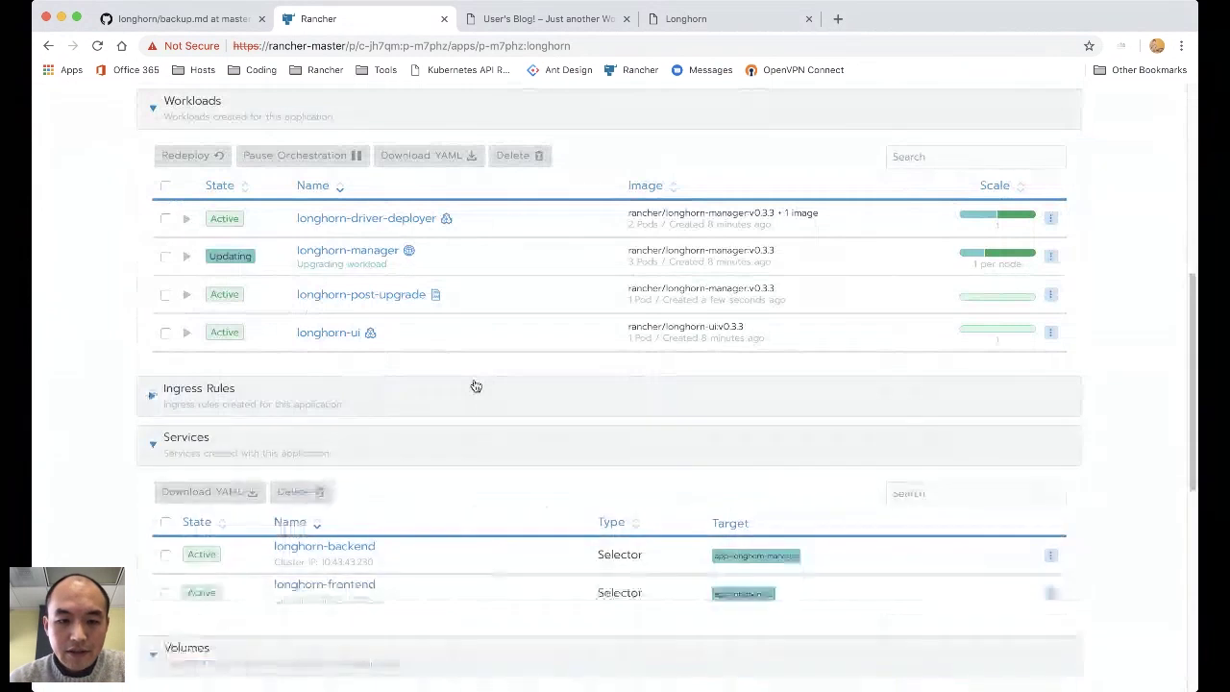
pyautogui.press('super+bracketleft')
pyautogui.press('super+r')
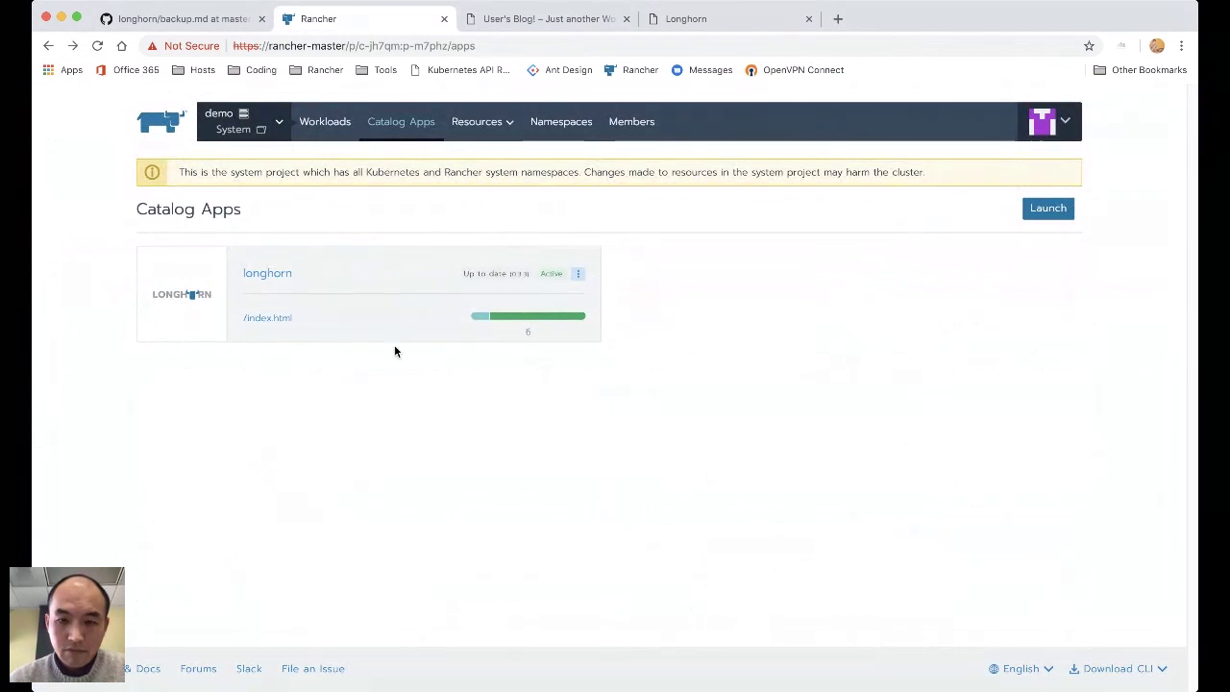
# - Switch to Longhorn, reload it and view the available engine images
pyautogui.press('super+4')
pyautogui.press('super+r')
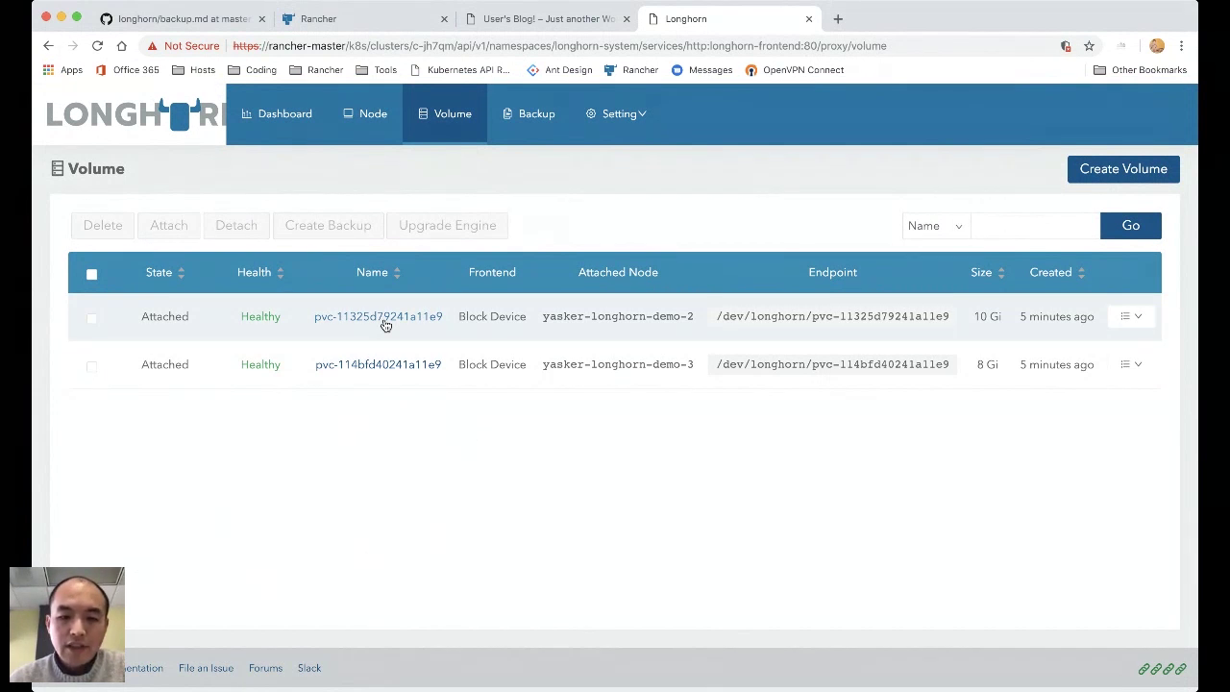
pyautogui.moveTo(634, 134)
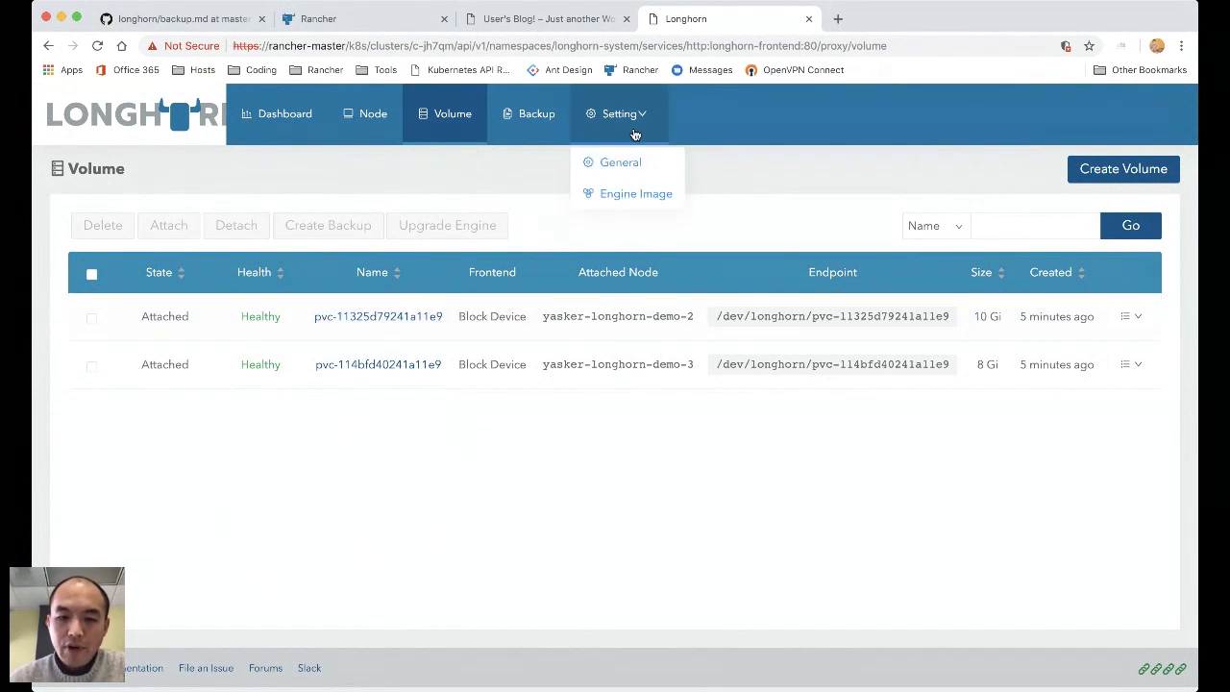
pyautogui.click(625, 194)
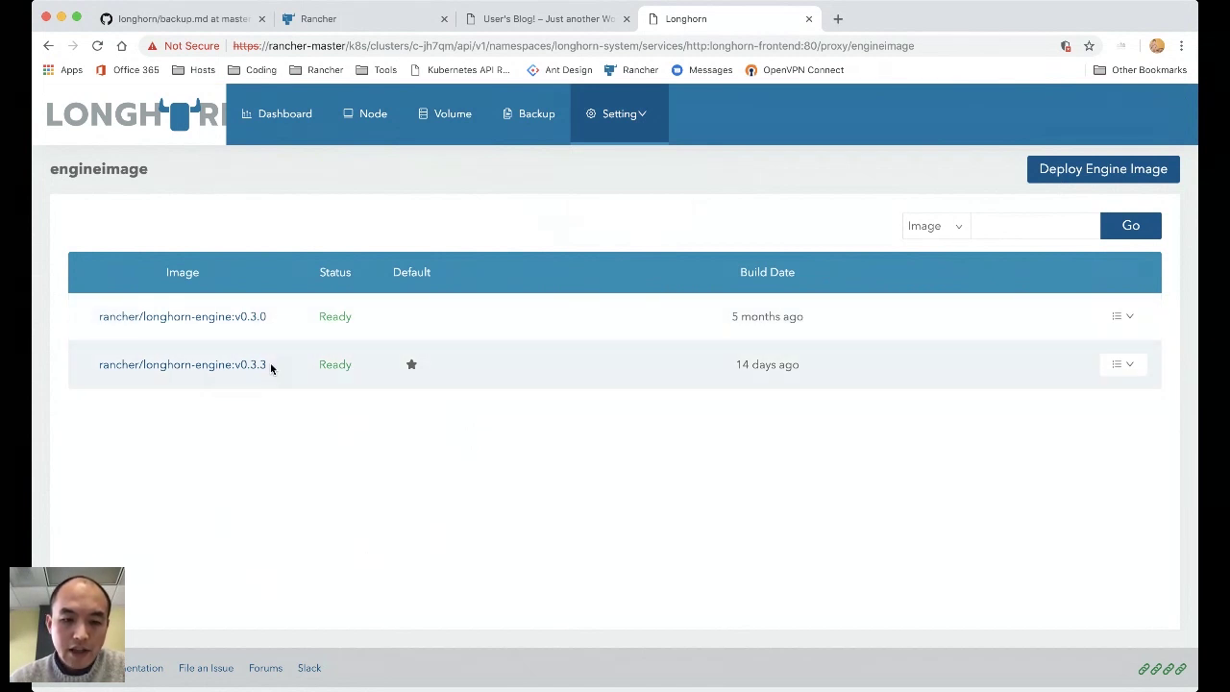
# - Upgrade the 10 Gi volume's engine image to rancher/longhorn-engine:v0.3.3
pyautogui.click(449, 123)
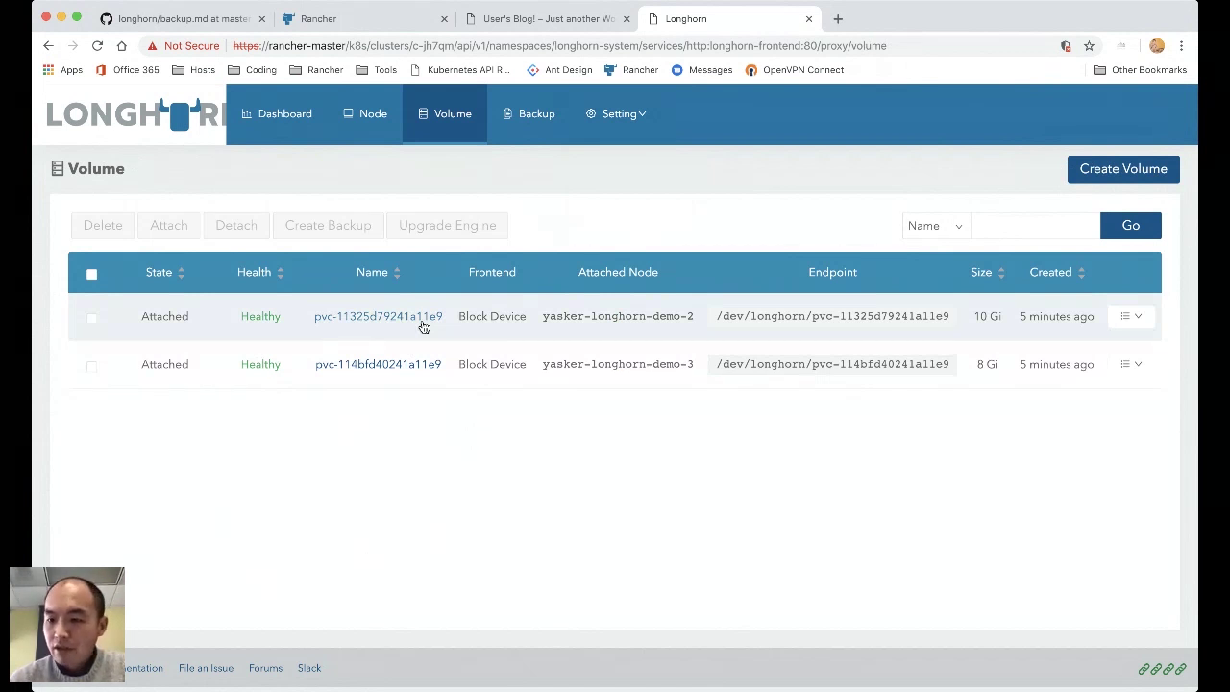
pyautogui.click(421, 322)
pyautogui.click(1105, 325)
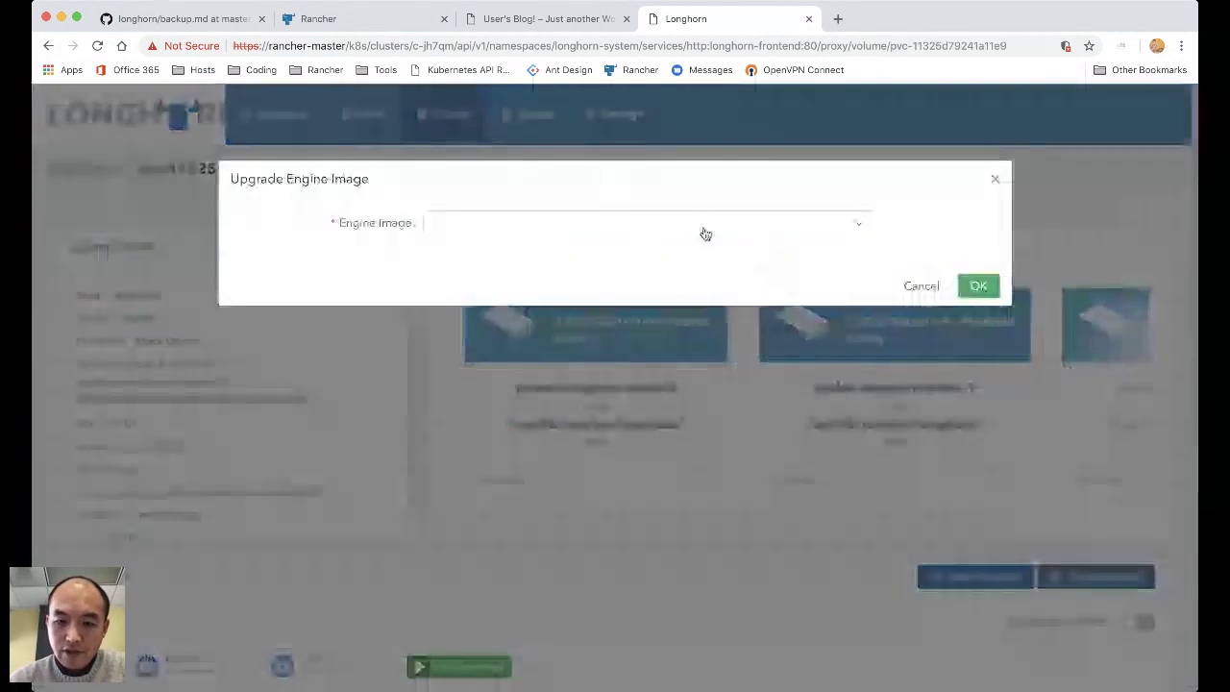
pyautogui.click(702, 228)
pyautogui.click(591, 258)
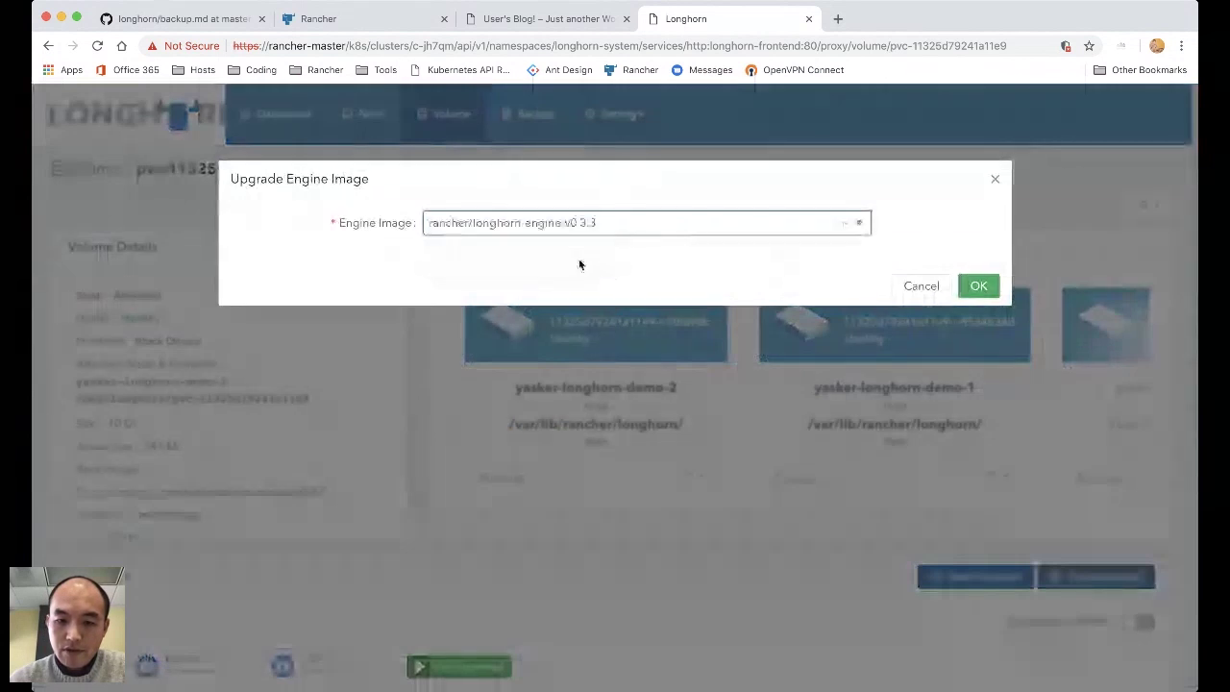
pyautogui.click(975, 288)
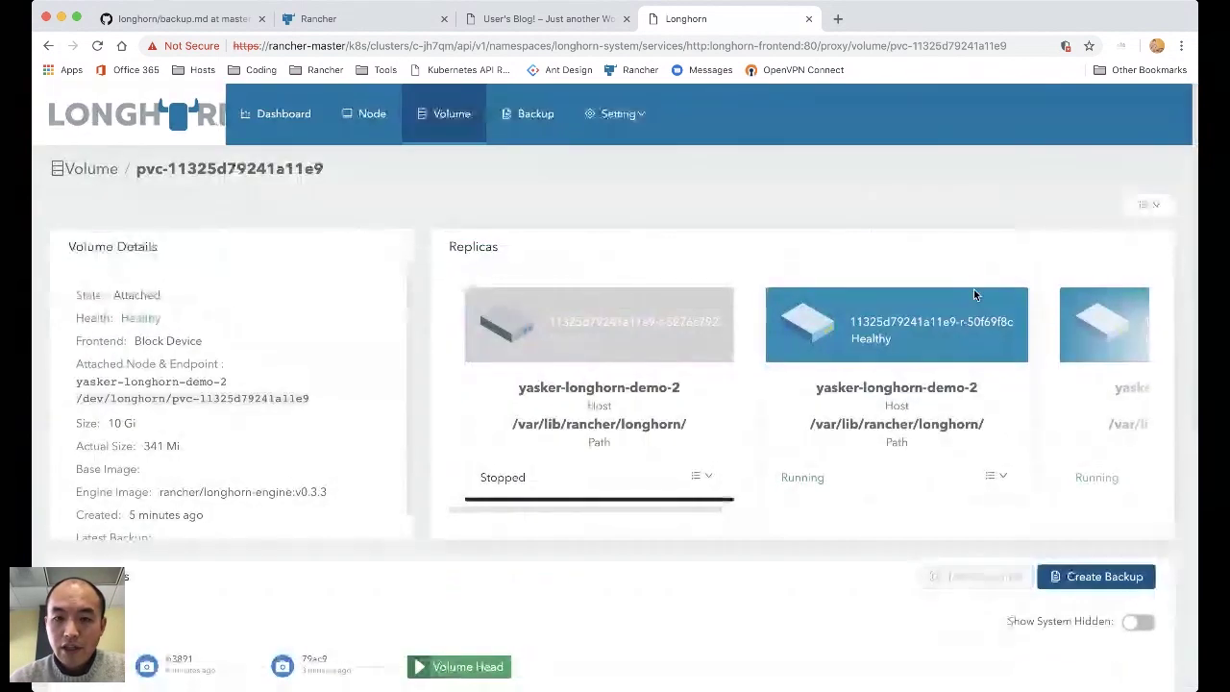
# - Switch to the WordPress blog, open its site administration and start the update to WordPress 5.0.3
pyautogui.hotkey('ctrl', 'shift', 'Tab')
pyautogui.scroll(-10, 711, 346)
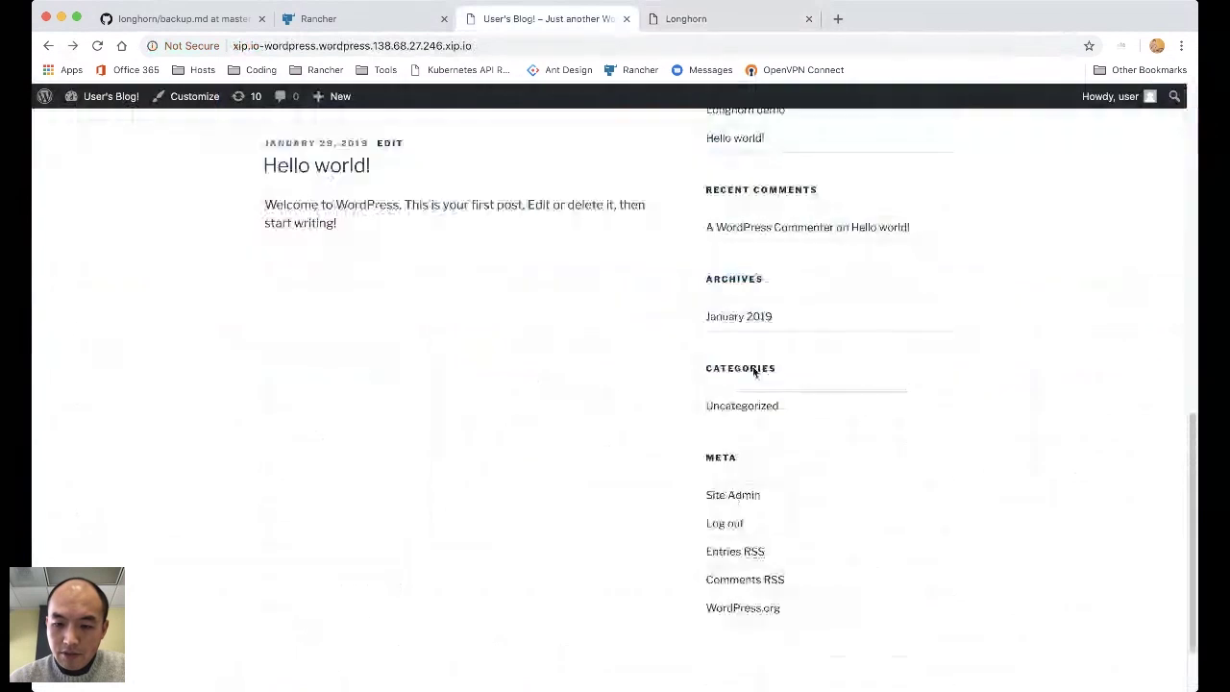
pyautogui.click(732, 496)
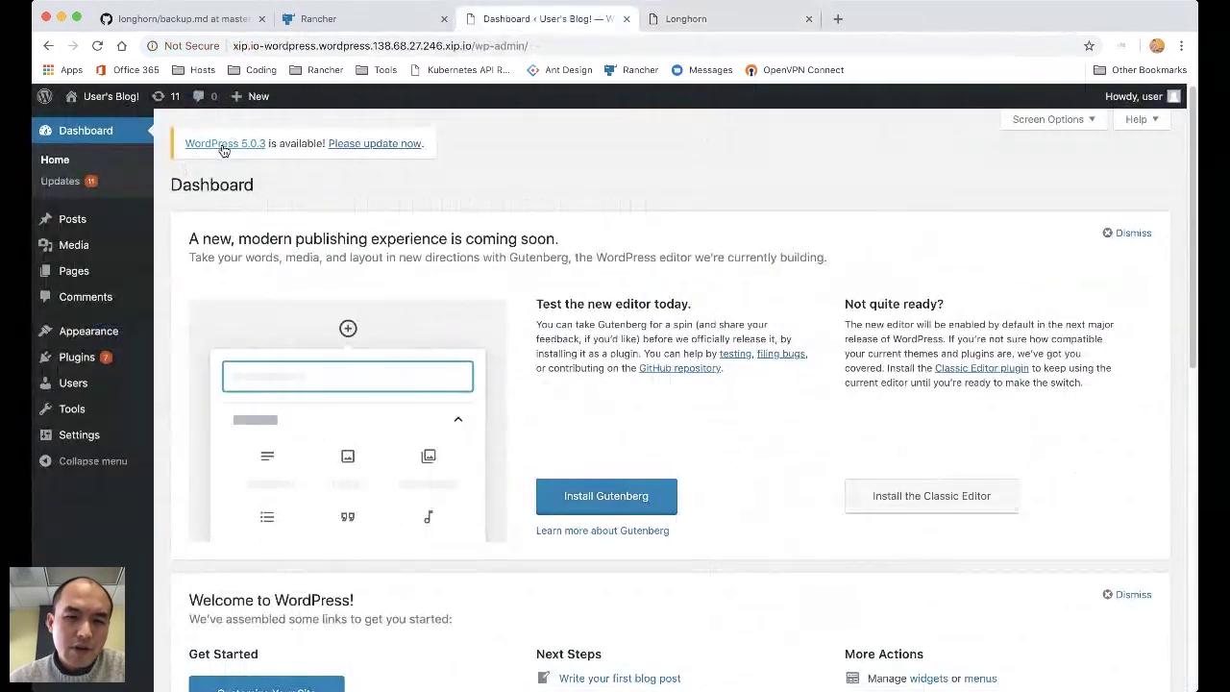
pyautogui.click(389, 144)
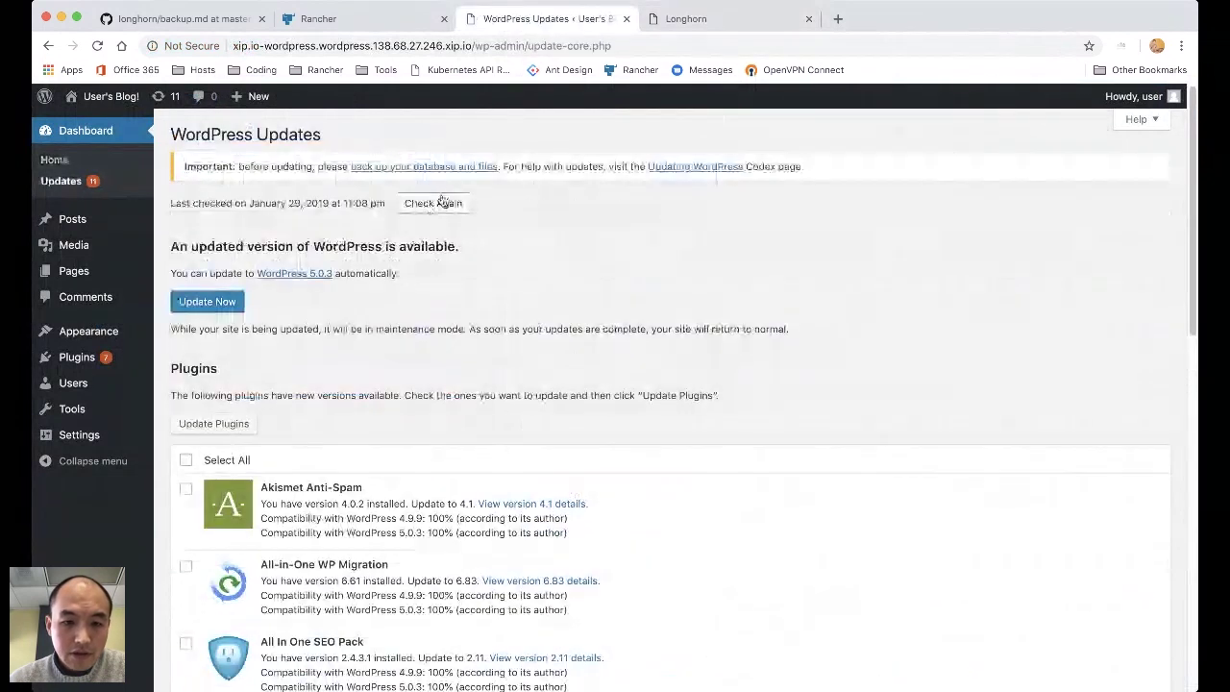
pyautogui.click(208, 306)
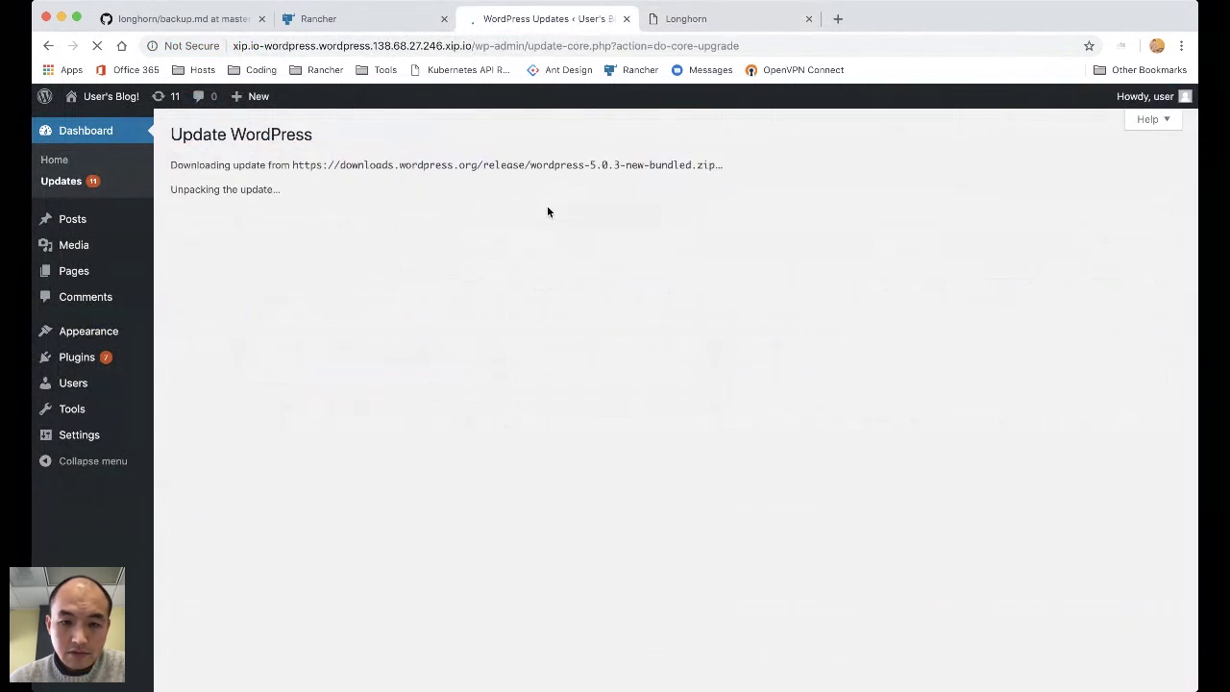
# - Examine the 10 Gi volume's replicas in Longhorn, then the WordPress welcome page and the blog's front page, for the update's effect
pyautogui.click(694, 17)
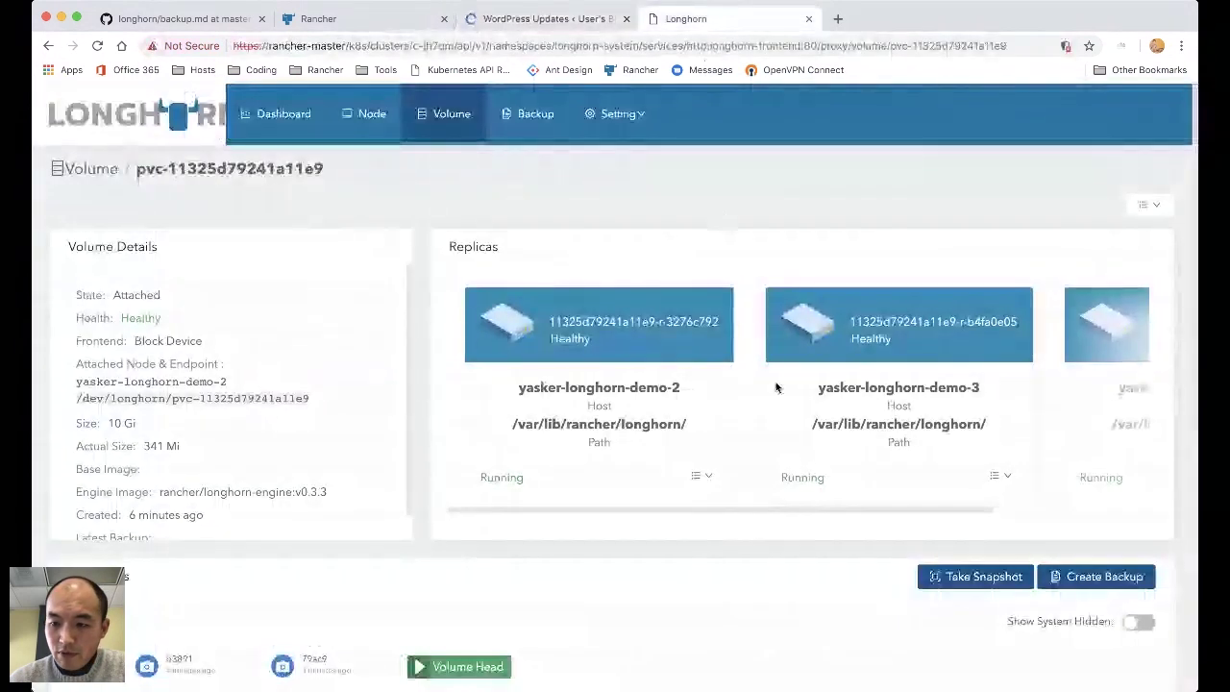
pyautogui.scroll(-3, 775, 382)
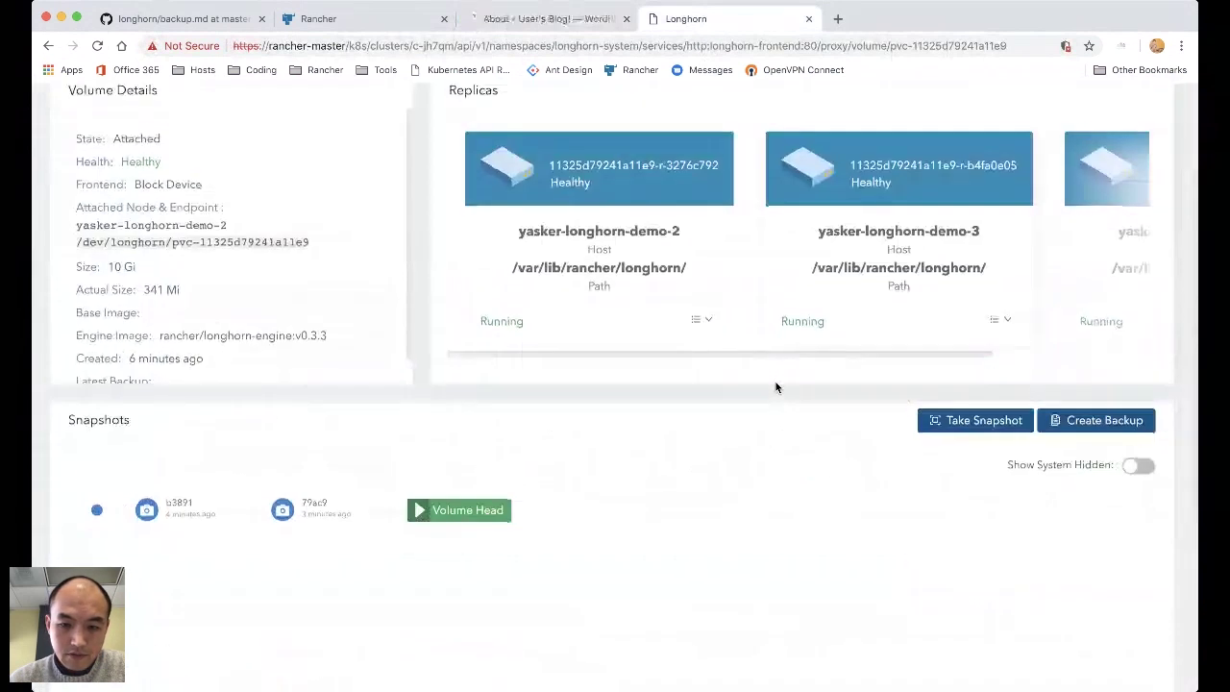
pyautogui.click(571, 27)
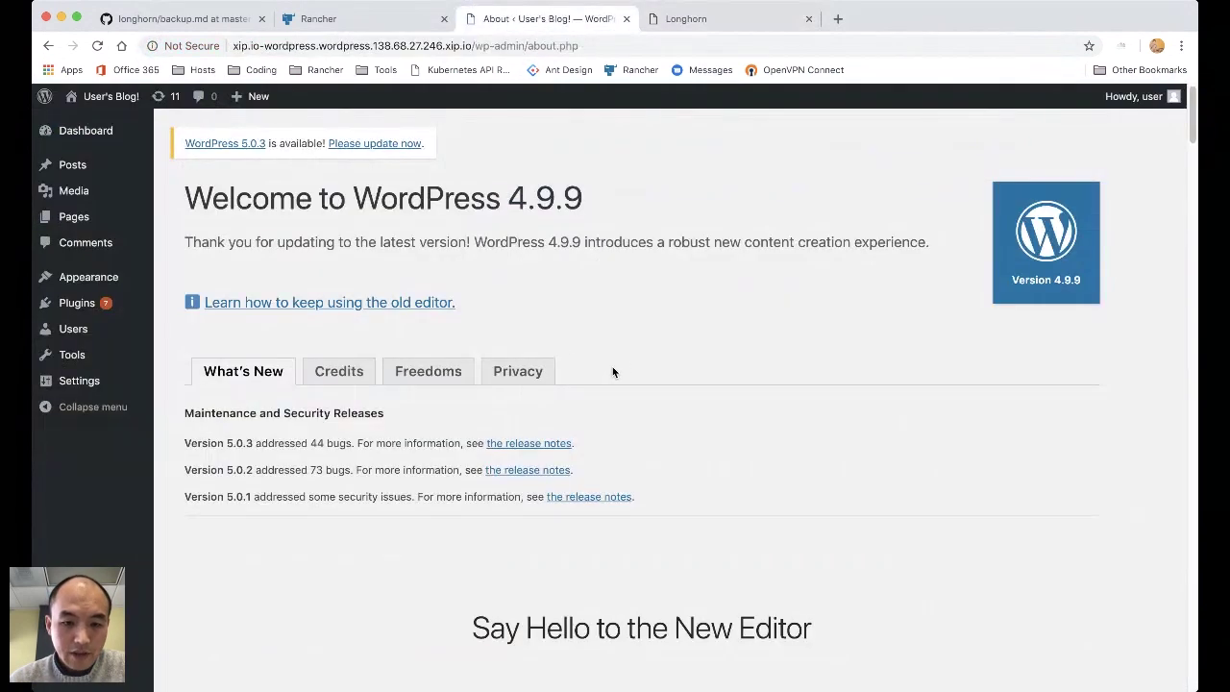
pyautogui.scroll(-3, 620, 429)
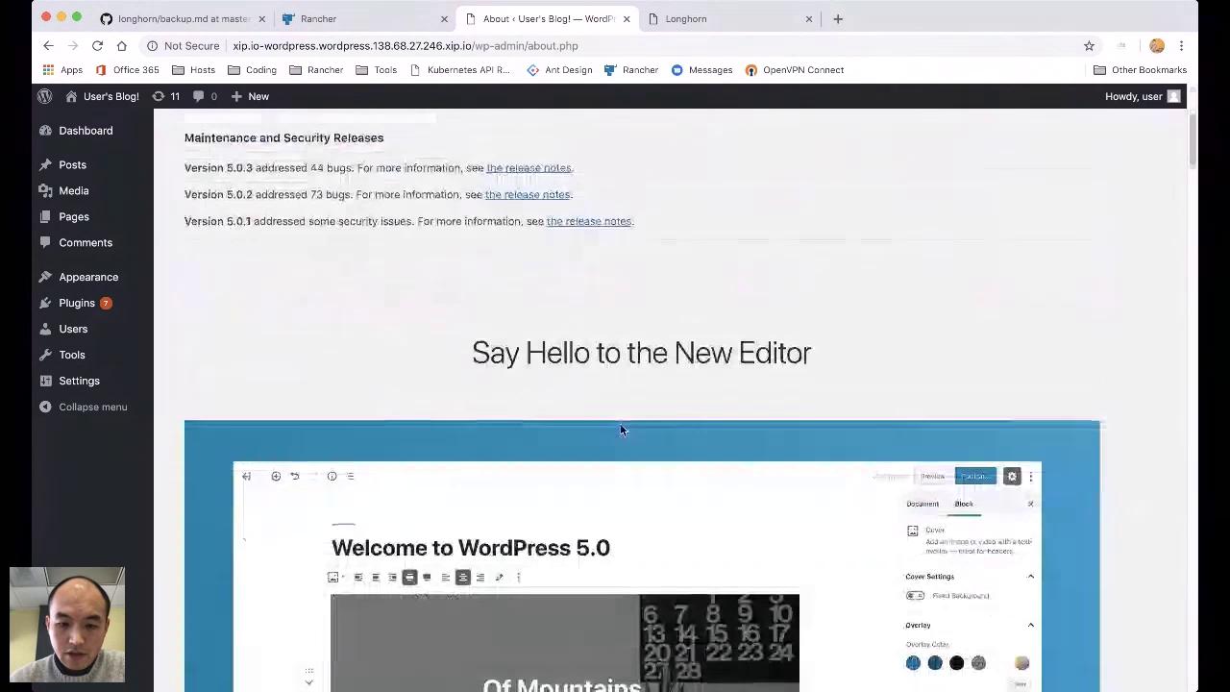
pyautogui.scroll(3, 620, 429)
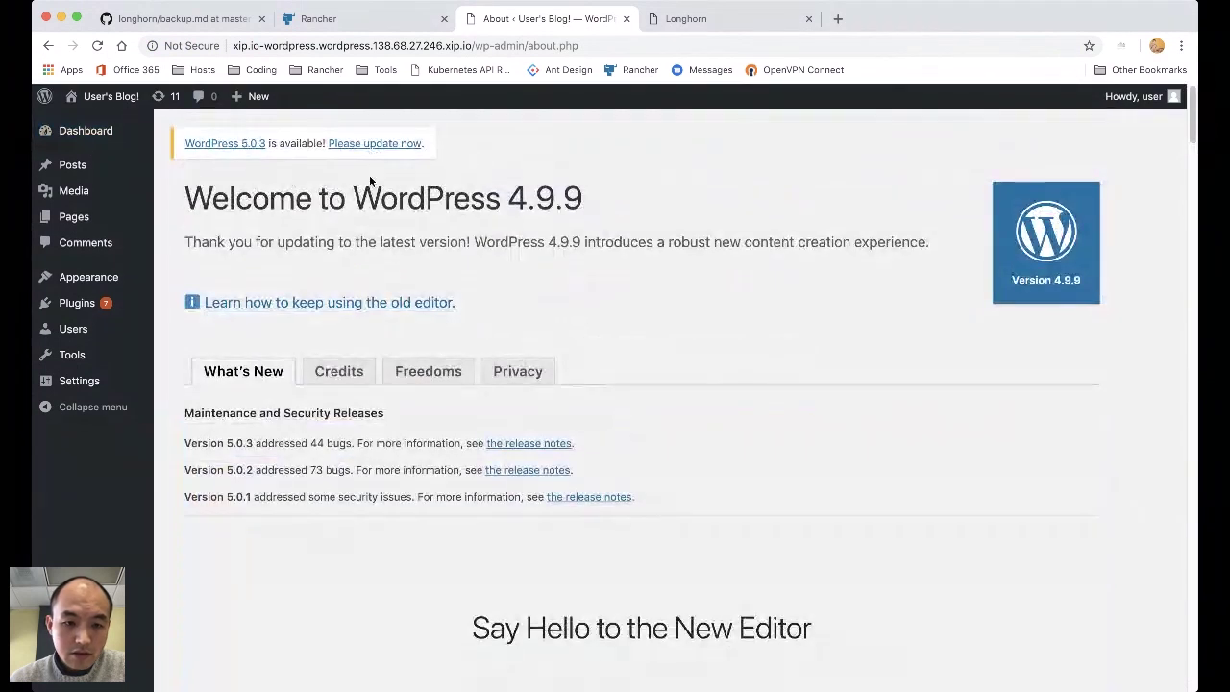
pyautogui.moveTo(101, 170)
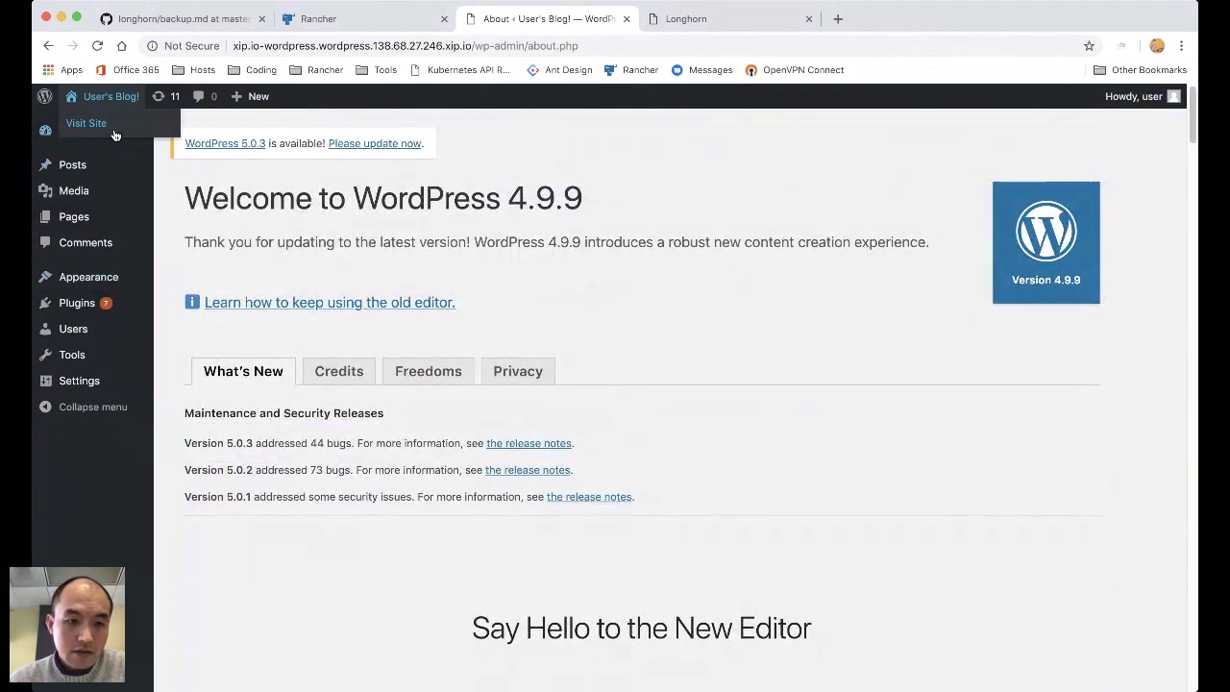
pyautogui.click(111, 129)
pyautogui.scroll(-20, 179, 228)
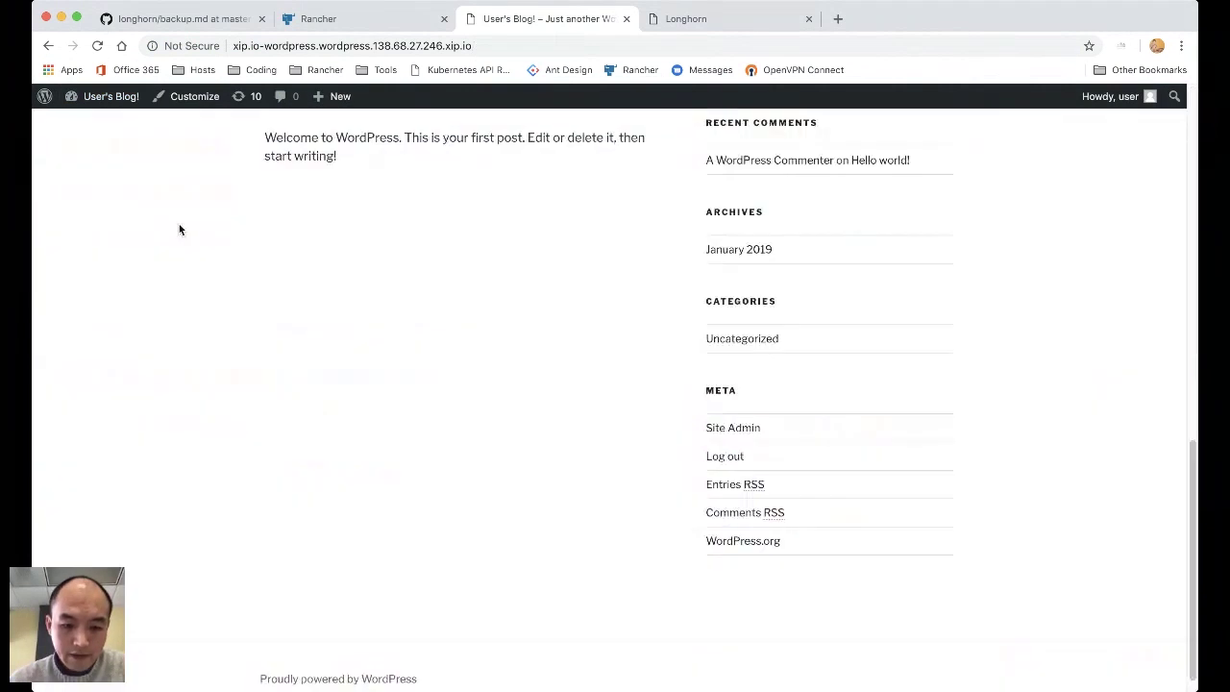
pyautogui.hscroll(-5, 179, 229)
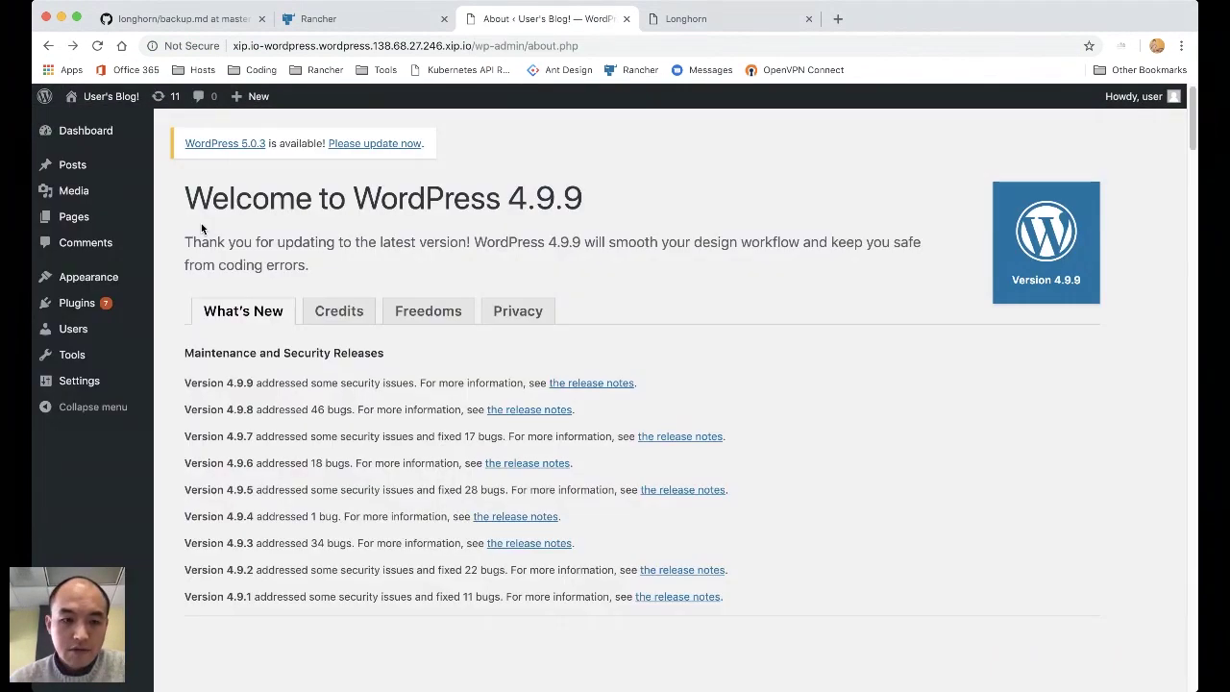
# - From the WordPress dashboard, check again for available updates and restart the core update to version 5.0.3
pyautogui.click(104, 131)
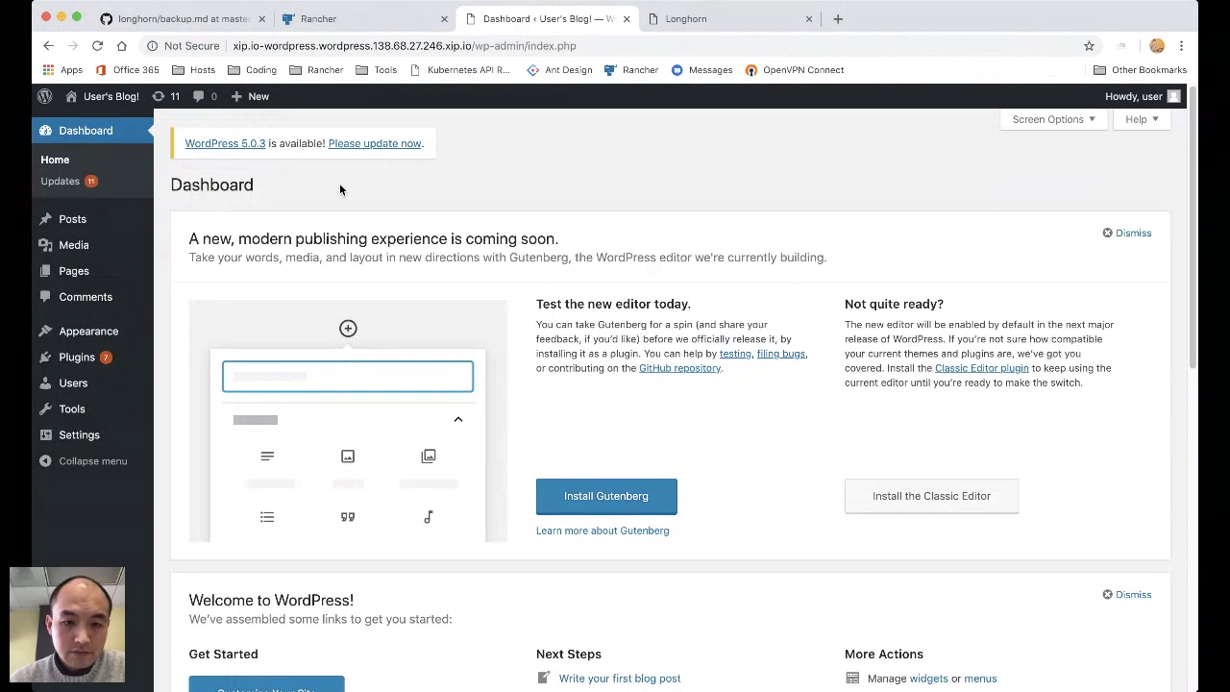
pyautogui.click(375, 143)
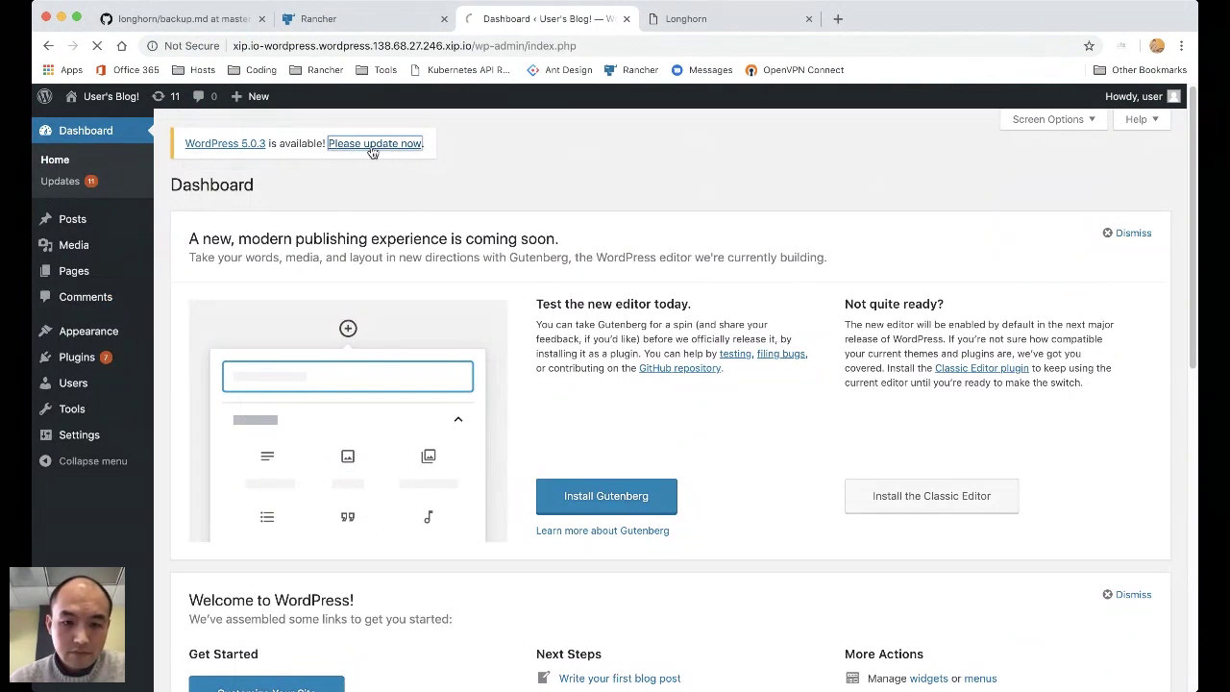
pyautogui.click(436, 205)
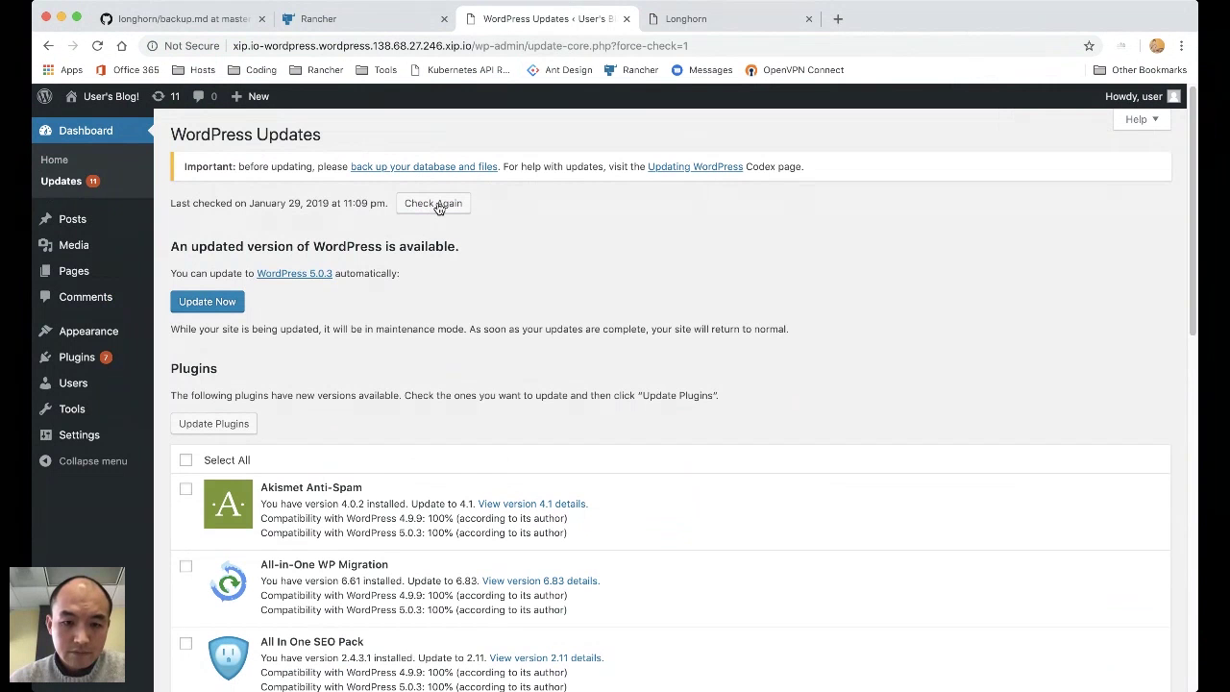
pyautogui.click(434, 204)
pyautogui.click(197, 305)
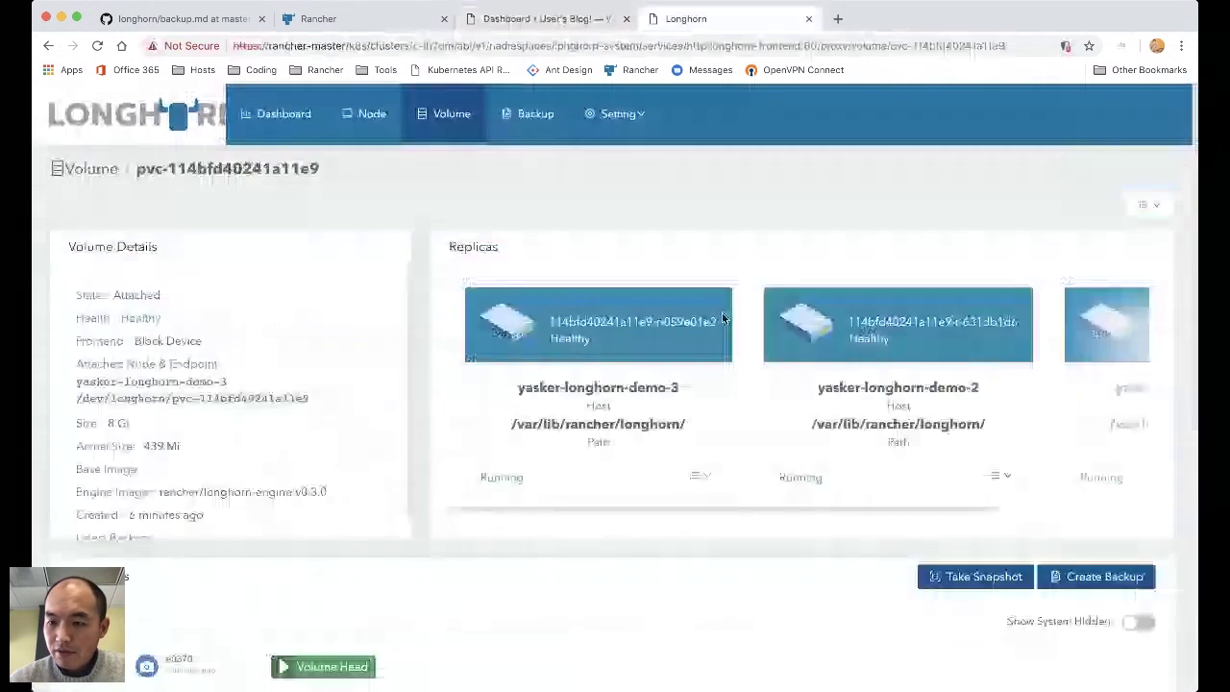
# - Upgrade the 8 Gi volume's engine image to rancher/longhorn-engine:v0.3.3
pyautogui.moveTo(1148, 205)
pyautogui.click(1100, 315)
pyautogui.click(583, 256)
pyautogui.click(977, 285)
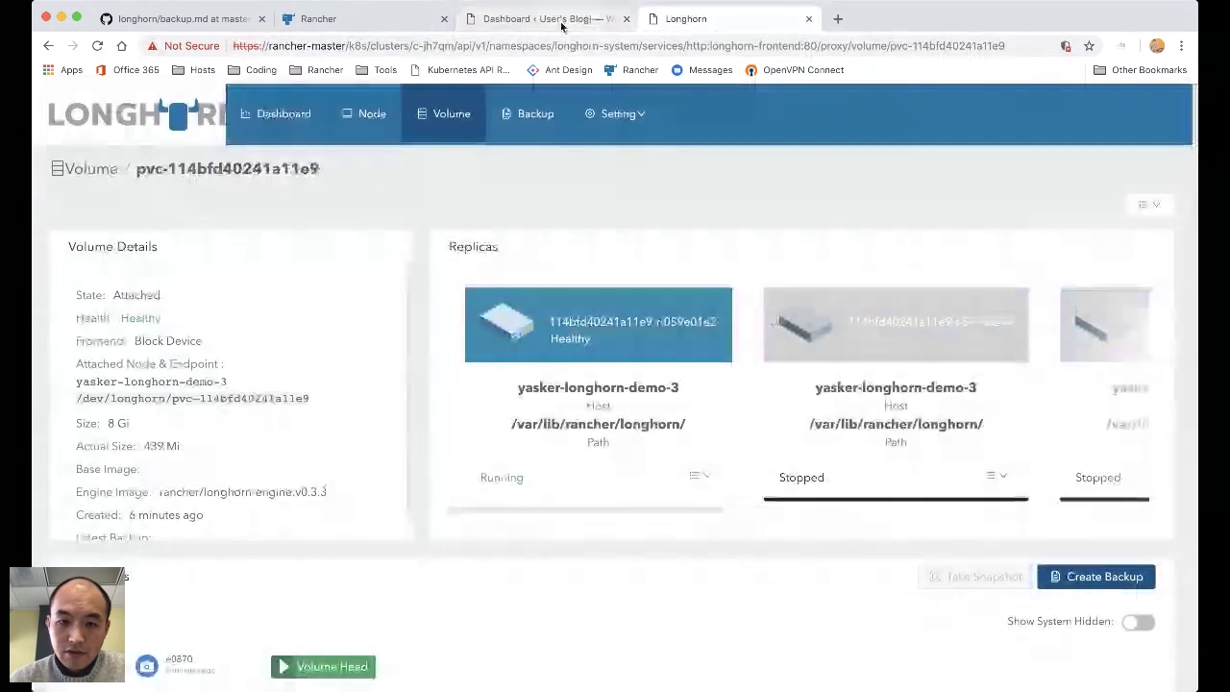
# - Switch to WordPress, open its updates page and check again for available updates
pyautogui.click(561, 20)
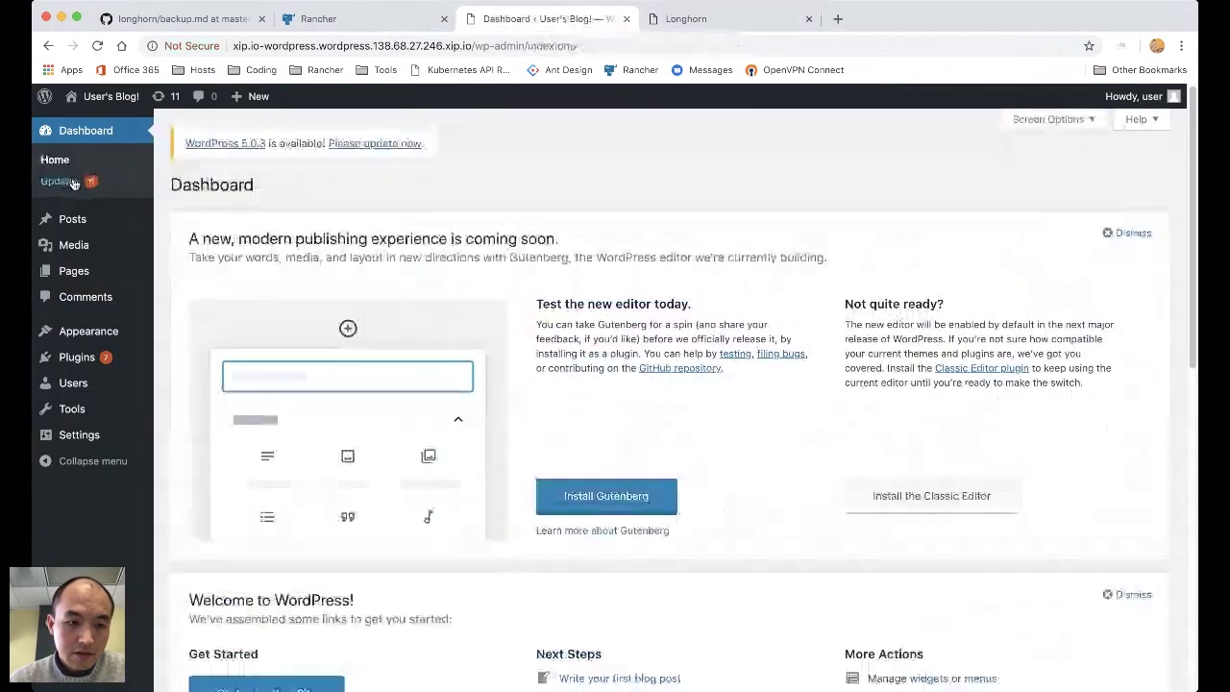
pyautogui.click(62, 182)
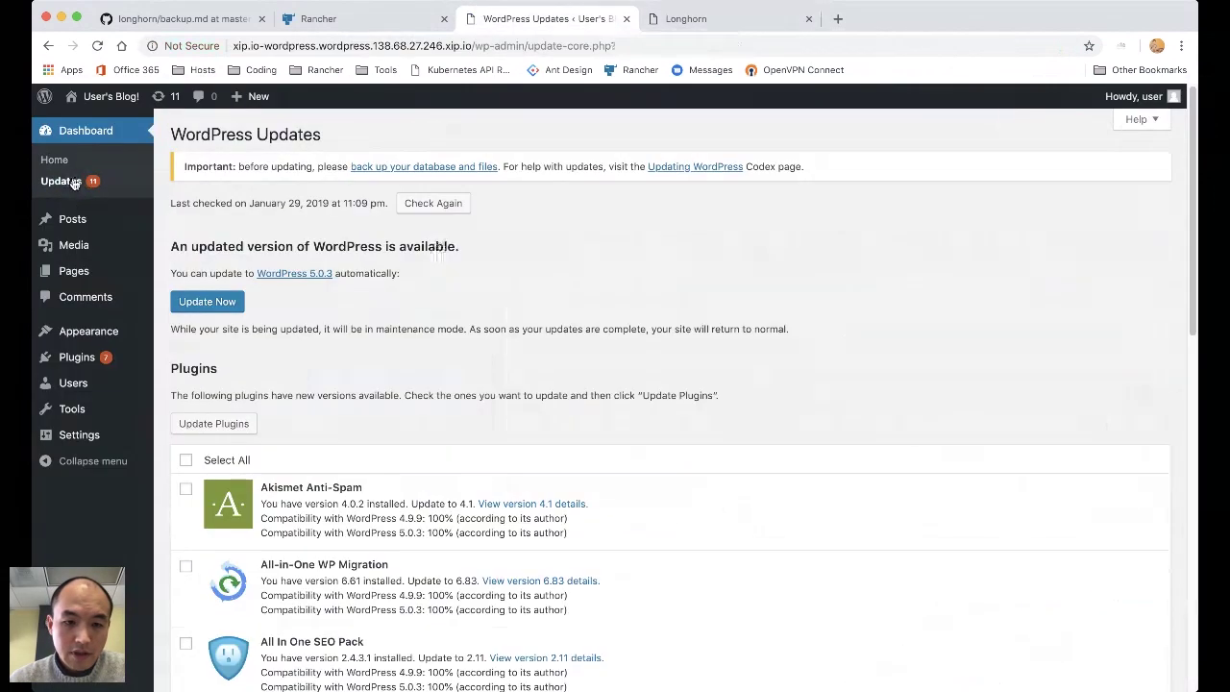
pyautogui.click(433, 202)
pyautogui.click(438, 208)
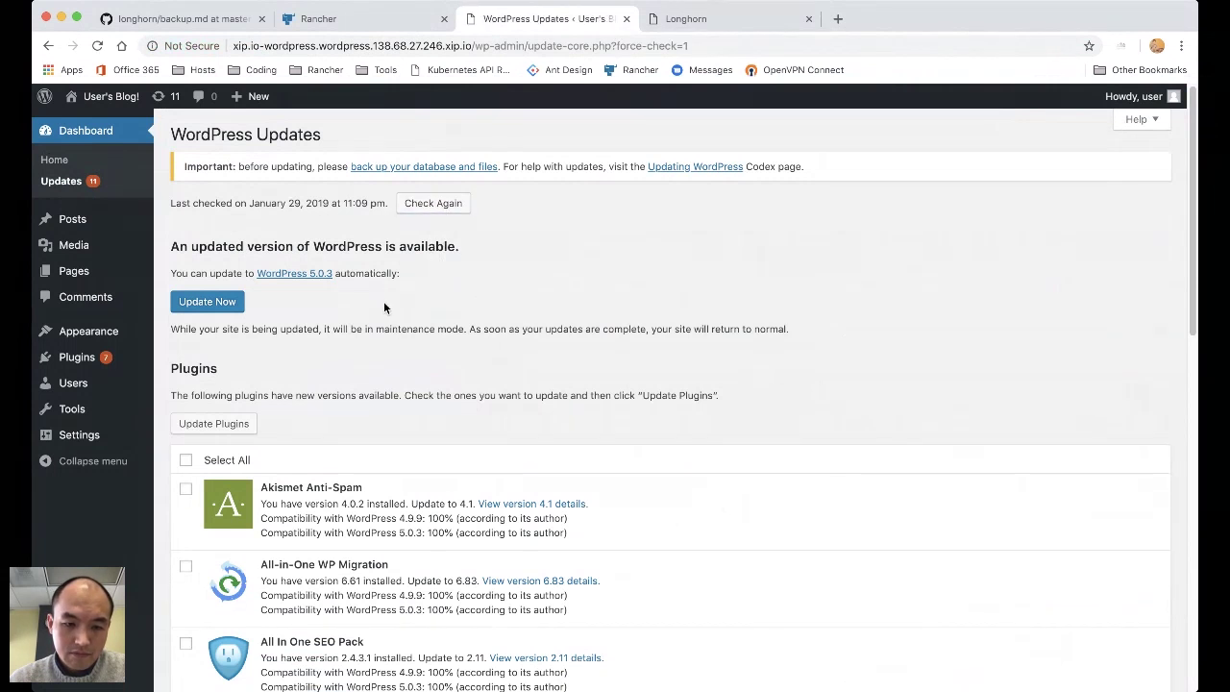
# - Update all listed WordPress plugins, running the WordPress database update along the way
pyautogui.scroll(-3, 383, 306)
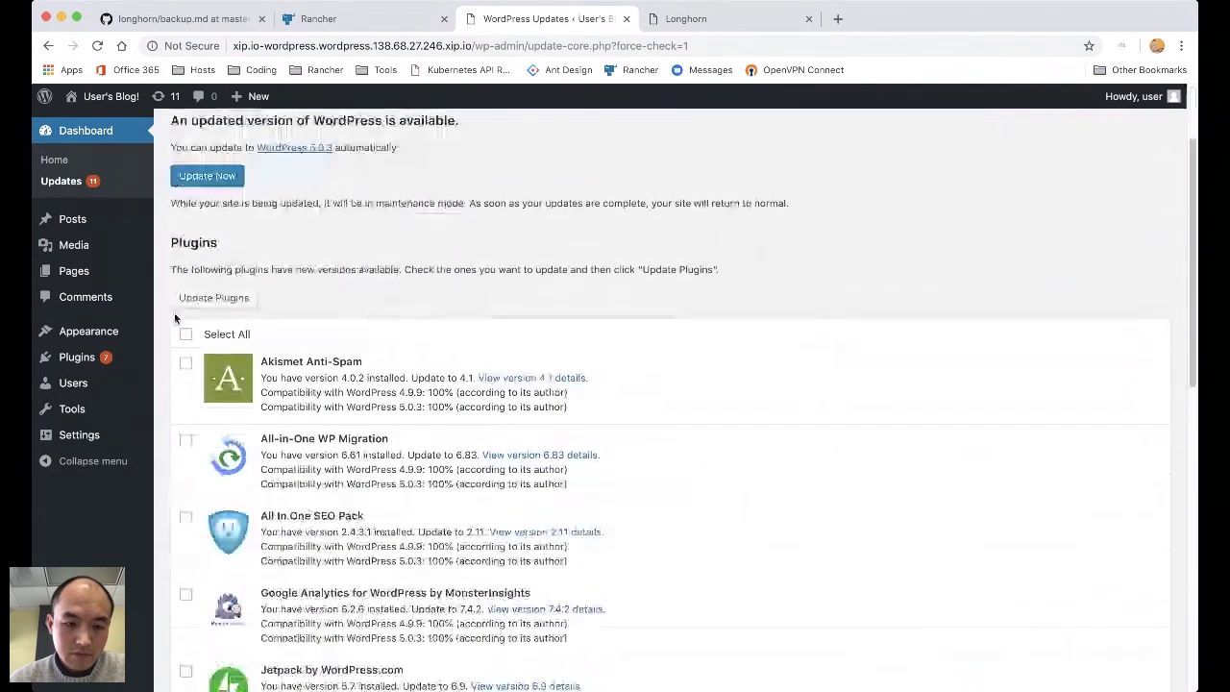
pyautogui.click(185, 333)
pyautogui.click(213, 296)
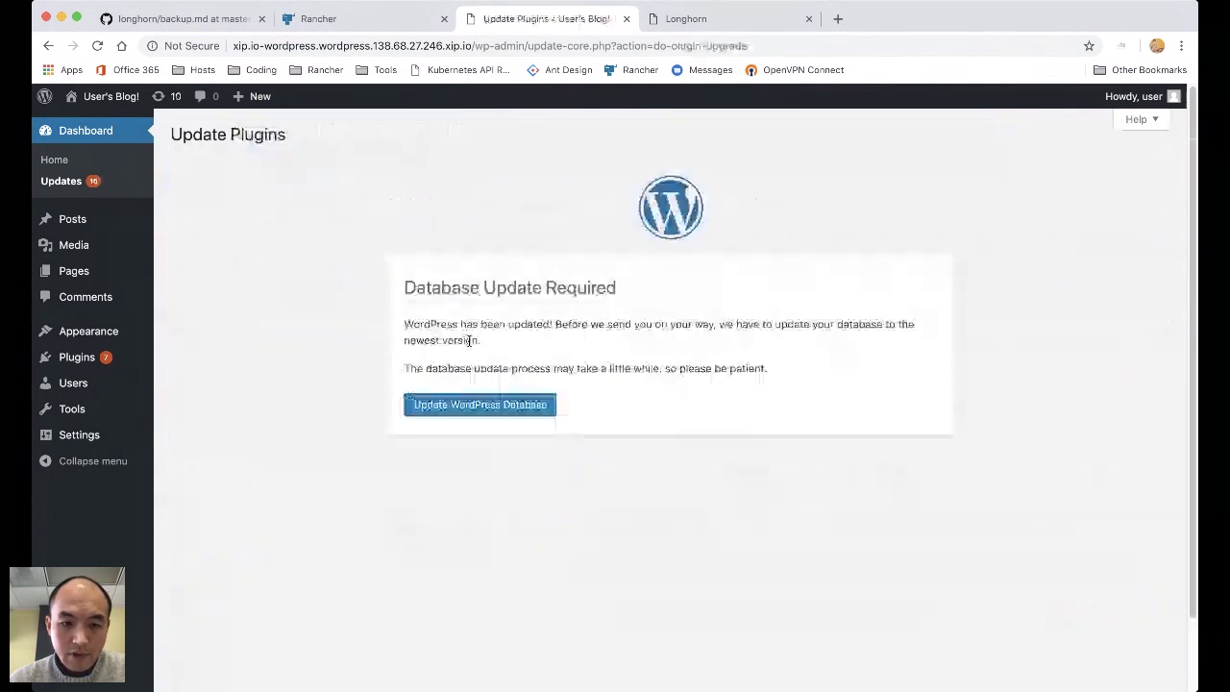
pyautogui.click(512, 409)
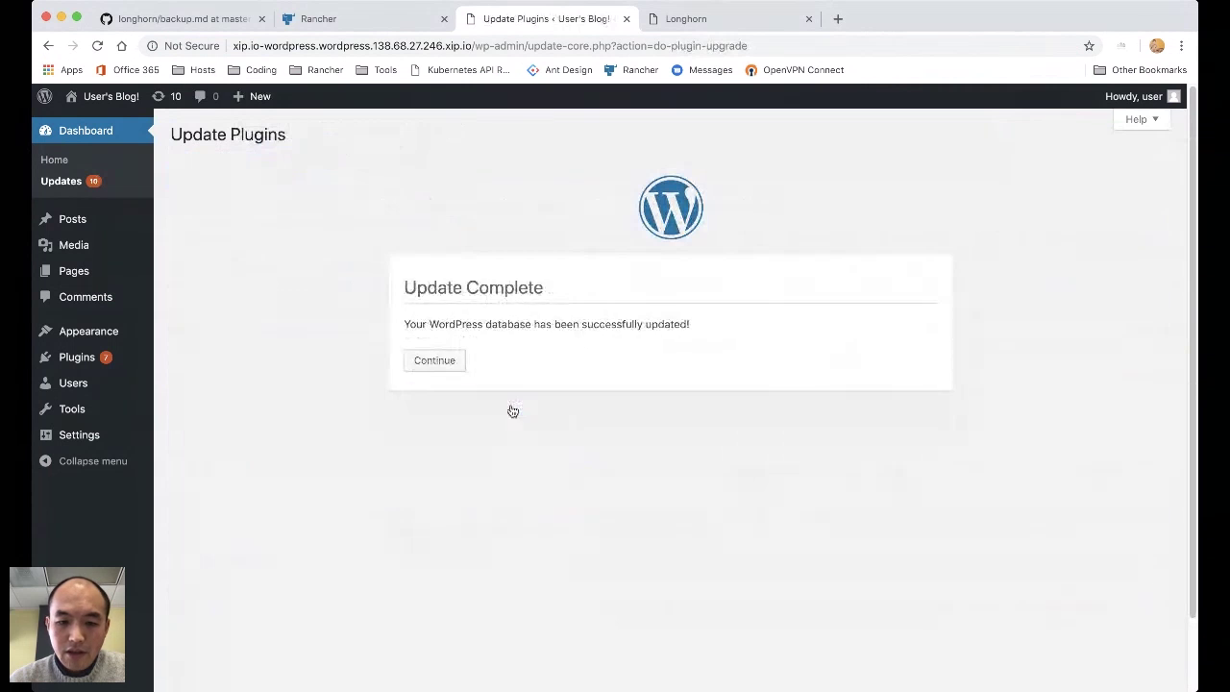
pyautogui.click(433, 361)
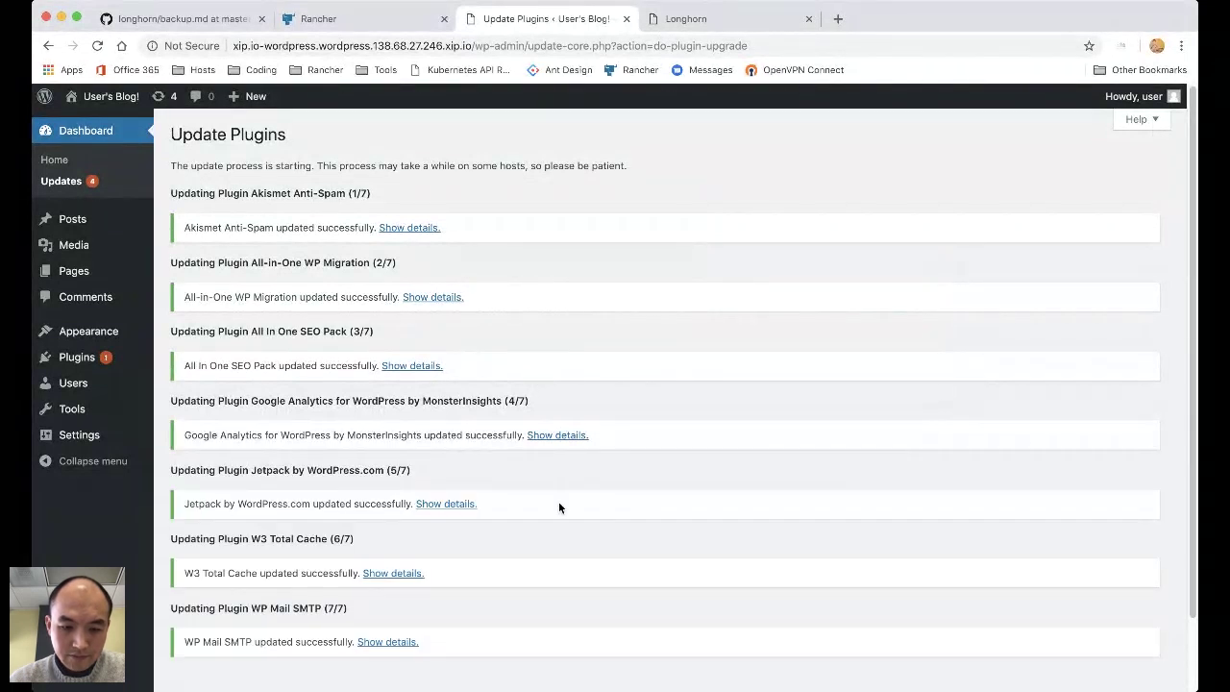
# - Recheck the WordPress updates page and return to the dashboard home
pyautogui.click(69, 185)
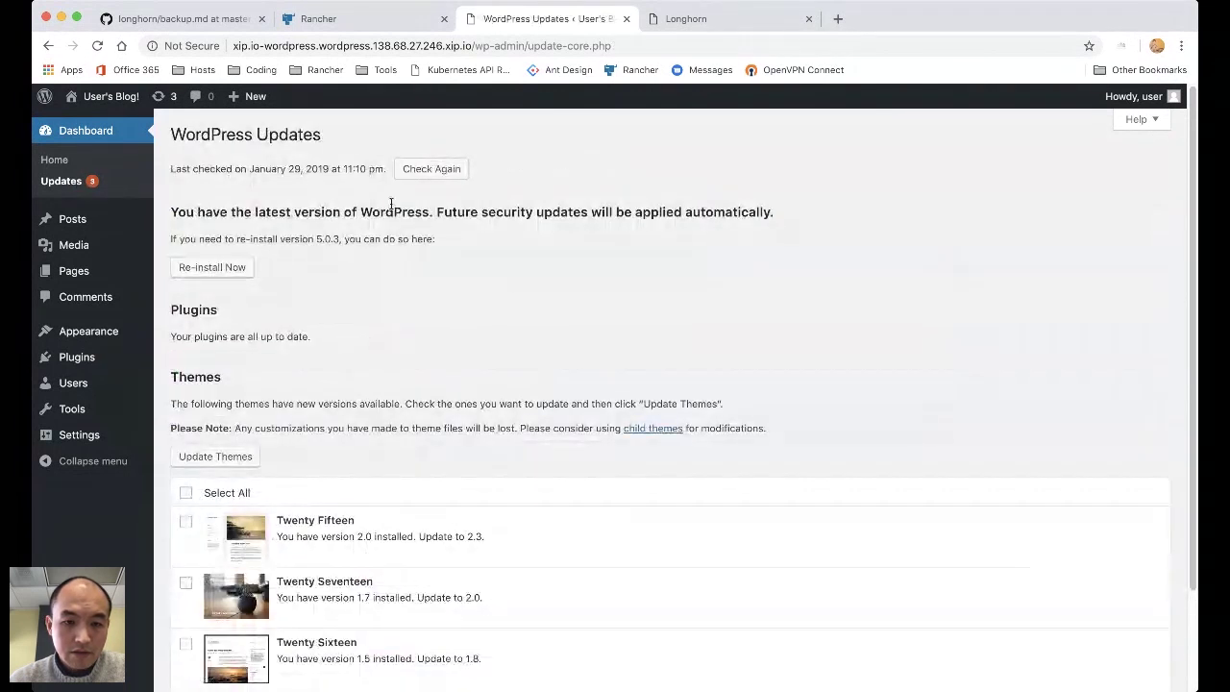
pyautogui.click(441, 173)
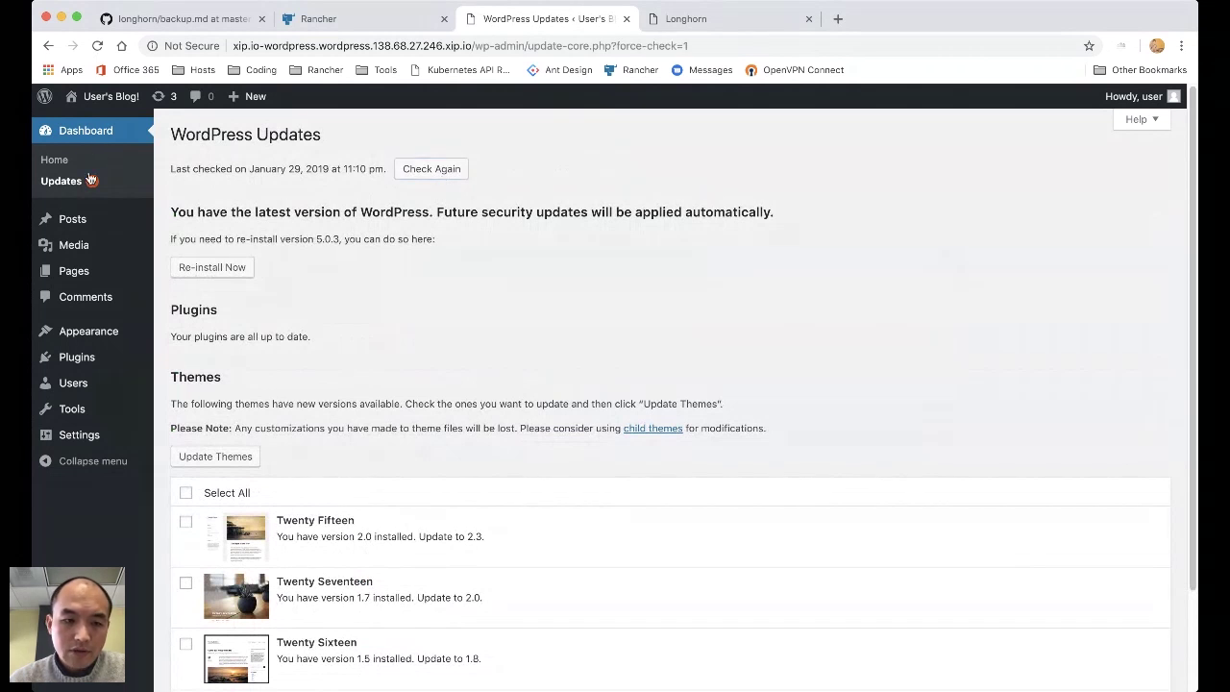
pyautogui.click(54, 160)
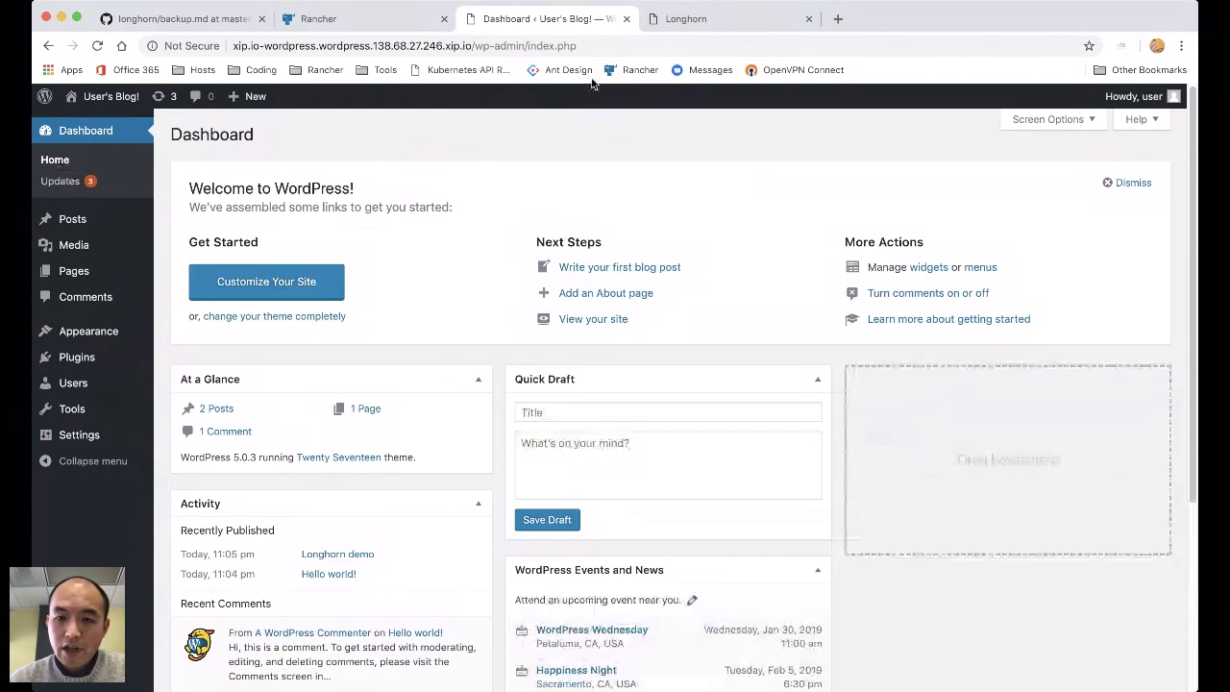
# - Switch to Longhorn and examine the 8 Gi volume's details and snapshots, then the node list
pyautogui.click(686, 18)
pyautogui.click(438, 129)
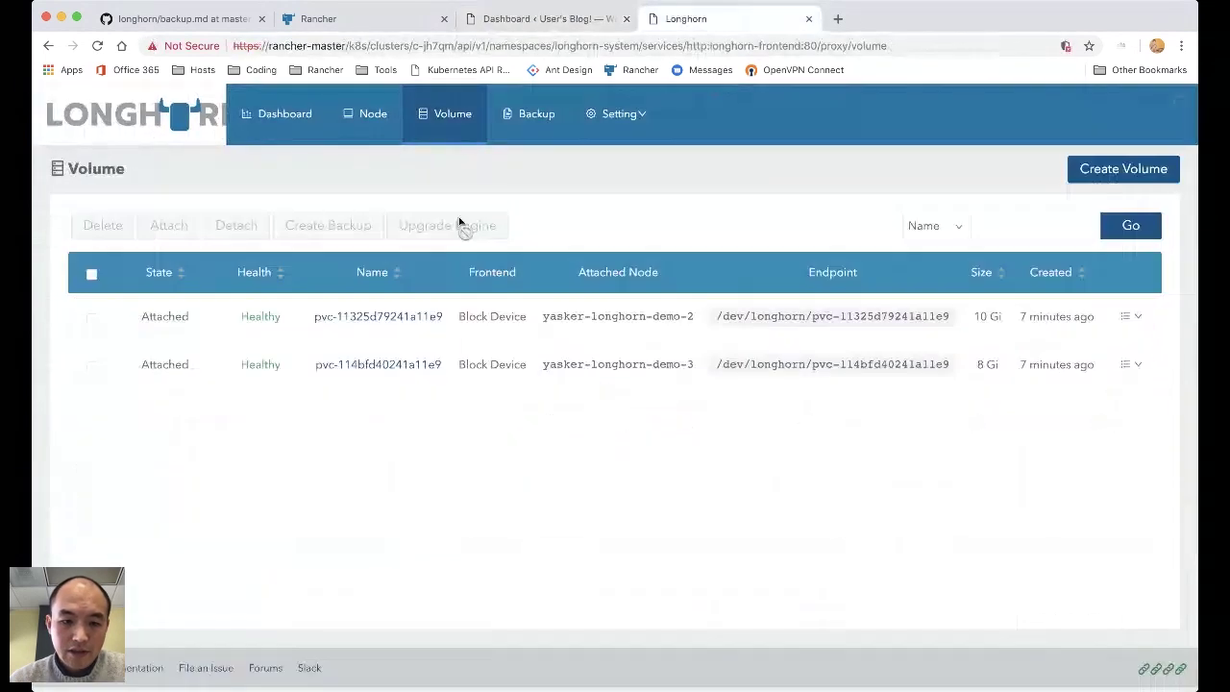
pyautogui.click(426, 365)
pyautogui.scroll(-5, 461, 432)
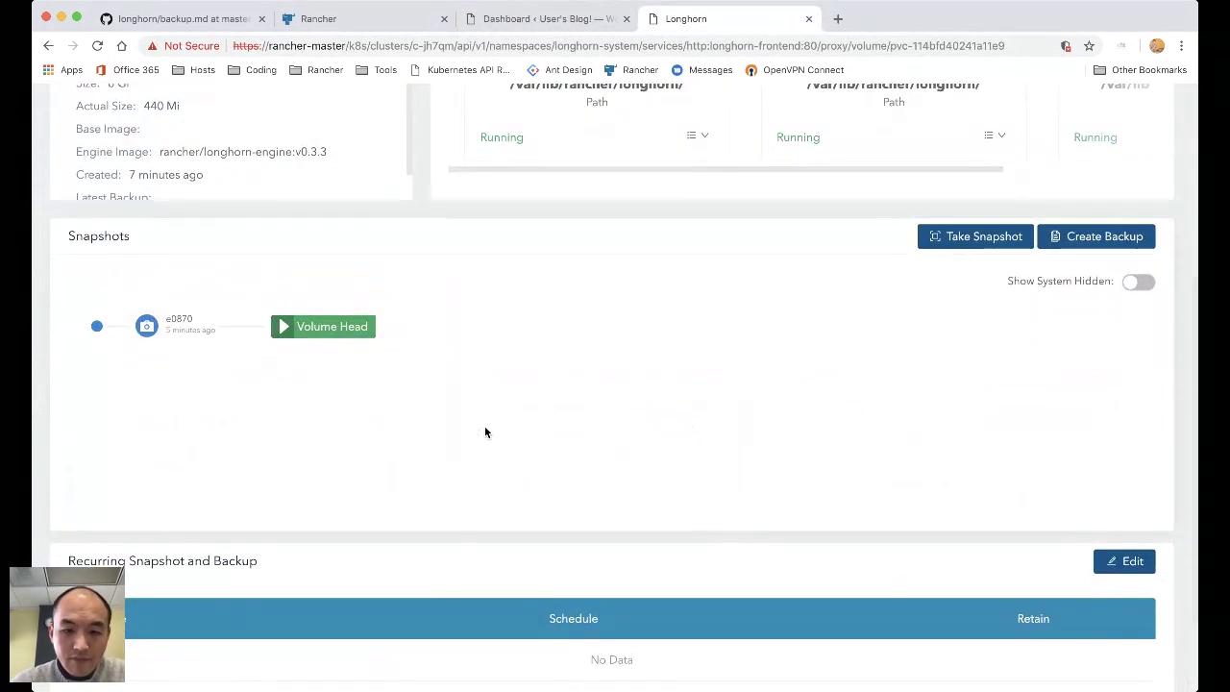
pyautogui.scroll(5, 485, 432)
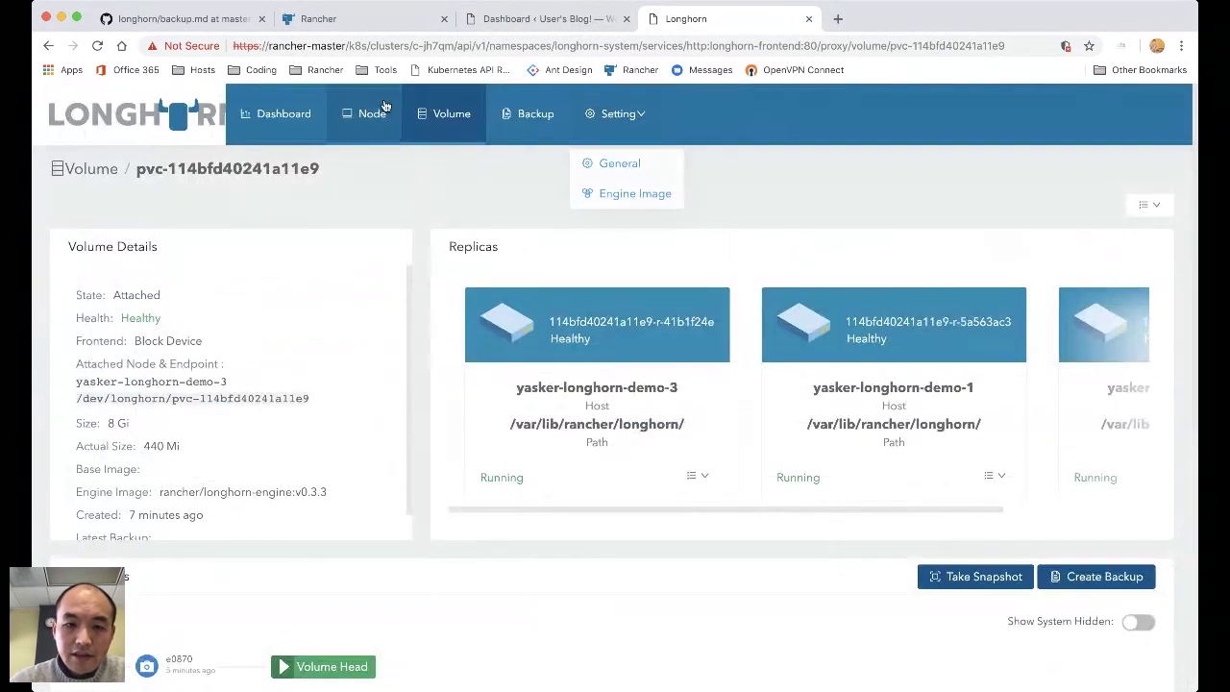
pyautogui.click(373, 113)
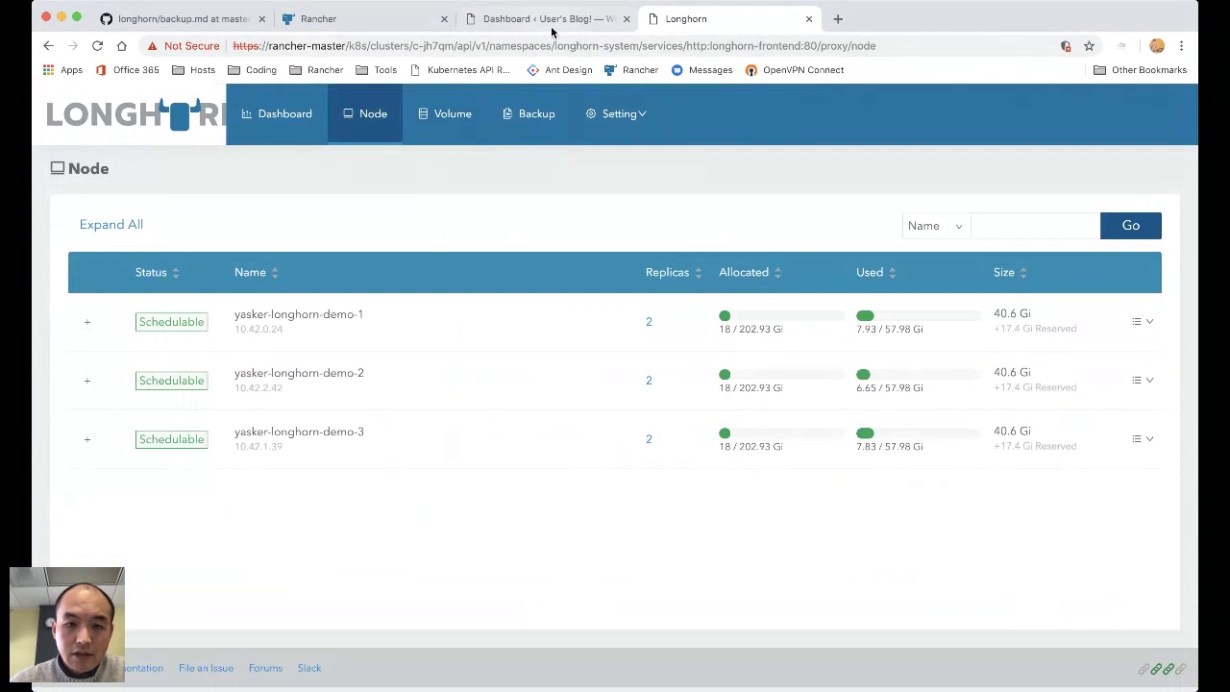
# - Switch to Rancher and open the demo cluster's dashboard
pyautogui.hotkey('ctrl', 'shift', 'Tab')
pyautogui.hotkey('ctrl', 'shift', 'Tab')
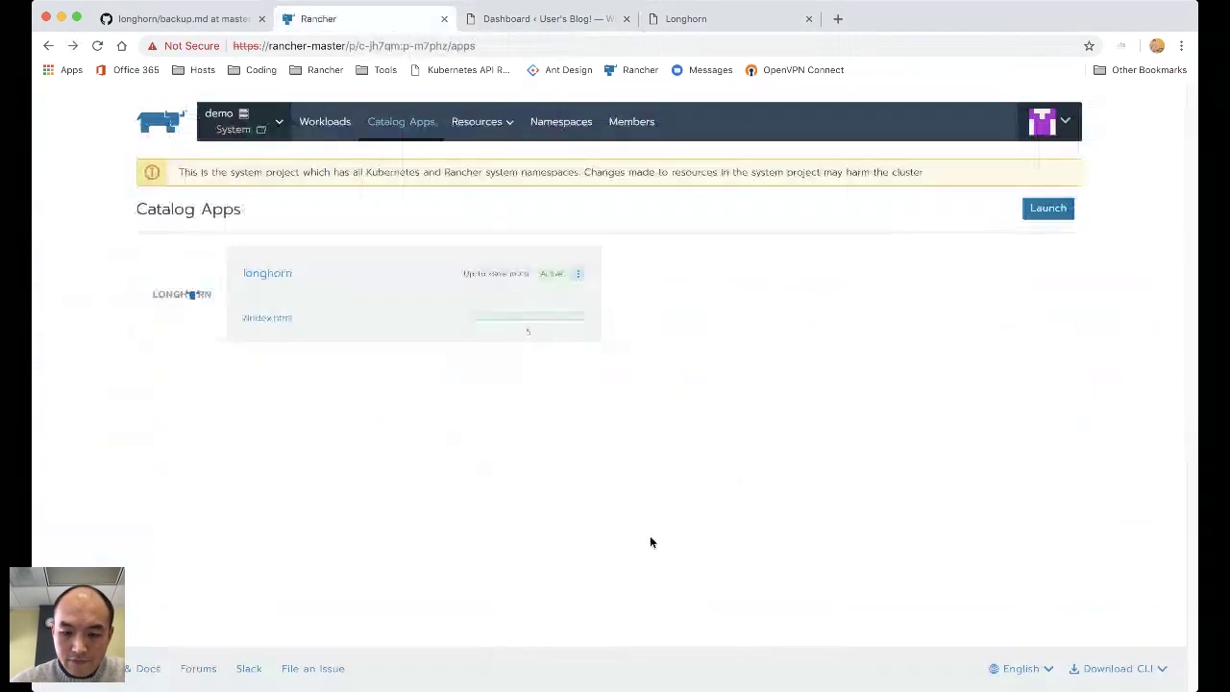
pyautogui.moveTo(721, 481); pyautogui.dragTo(340, 164)
pyautogui.click(500, 463)
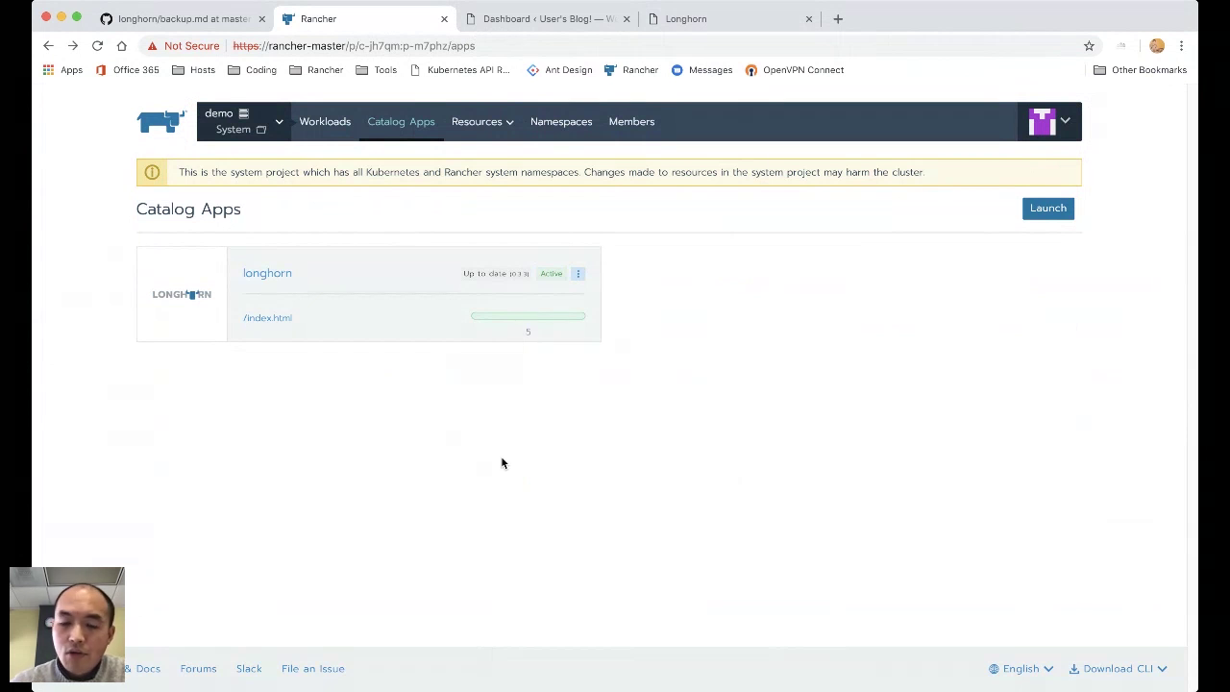
pyautogui.click(254, 128)
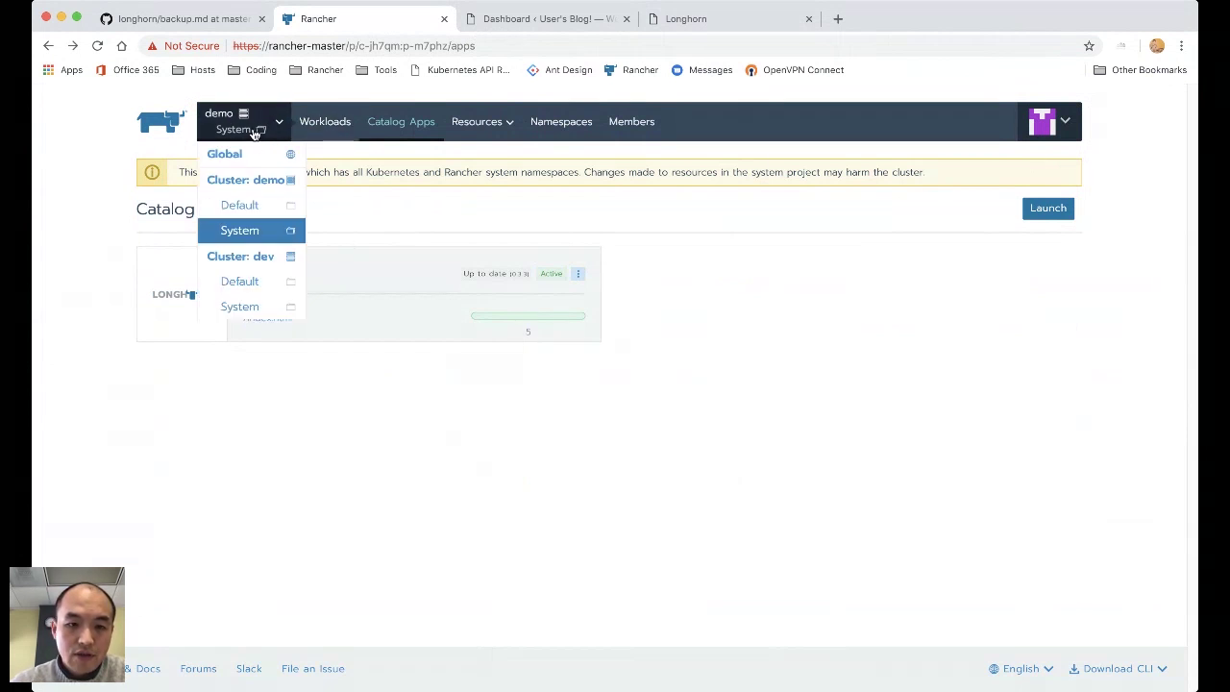
pyautogui.click(259, 183)
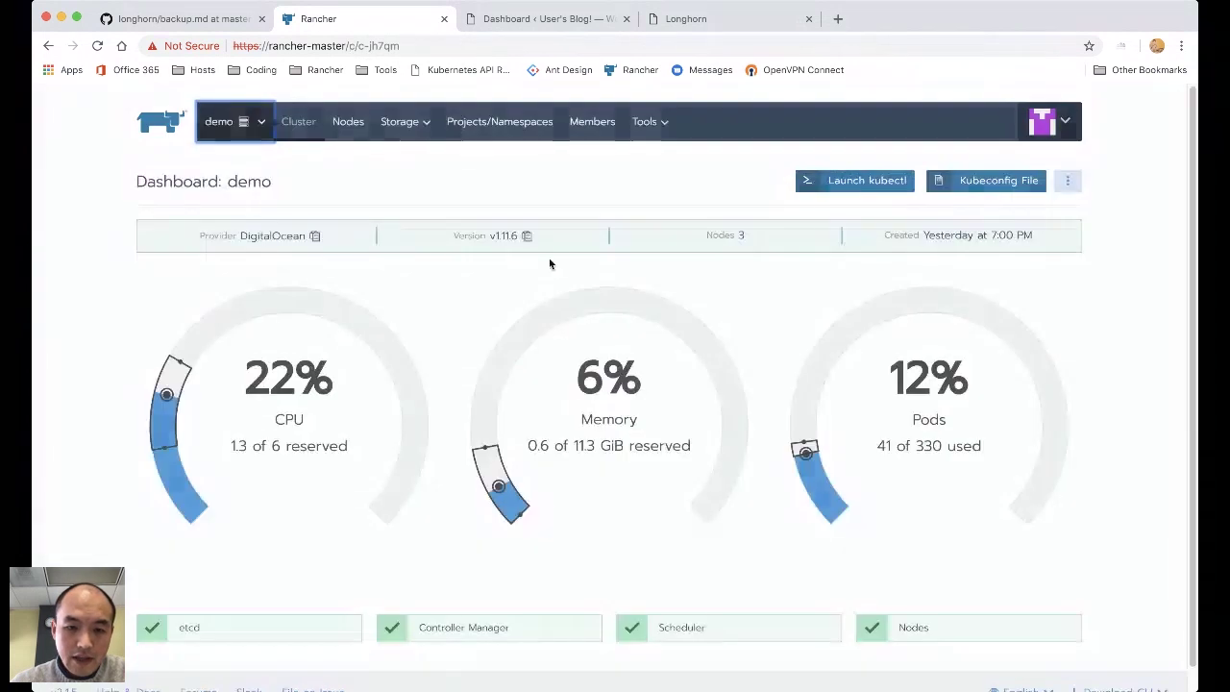
# - Scale the demo cluster's node pool up by one to 4 nodes
pyautogui.click(348, 123)
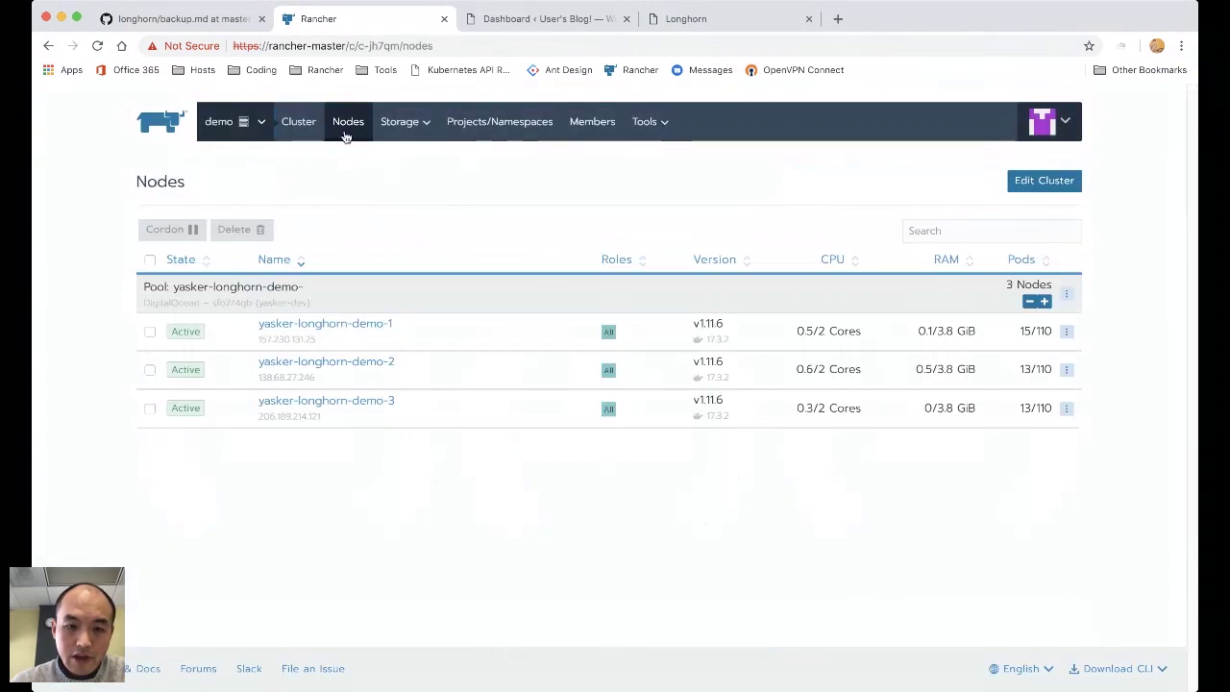
pyautogui.click(1051, 302)
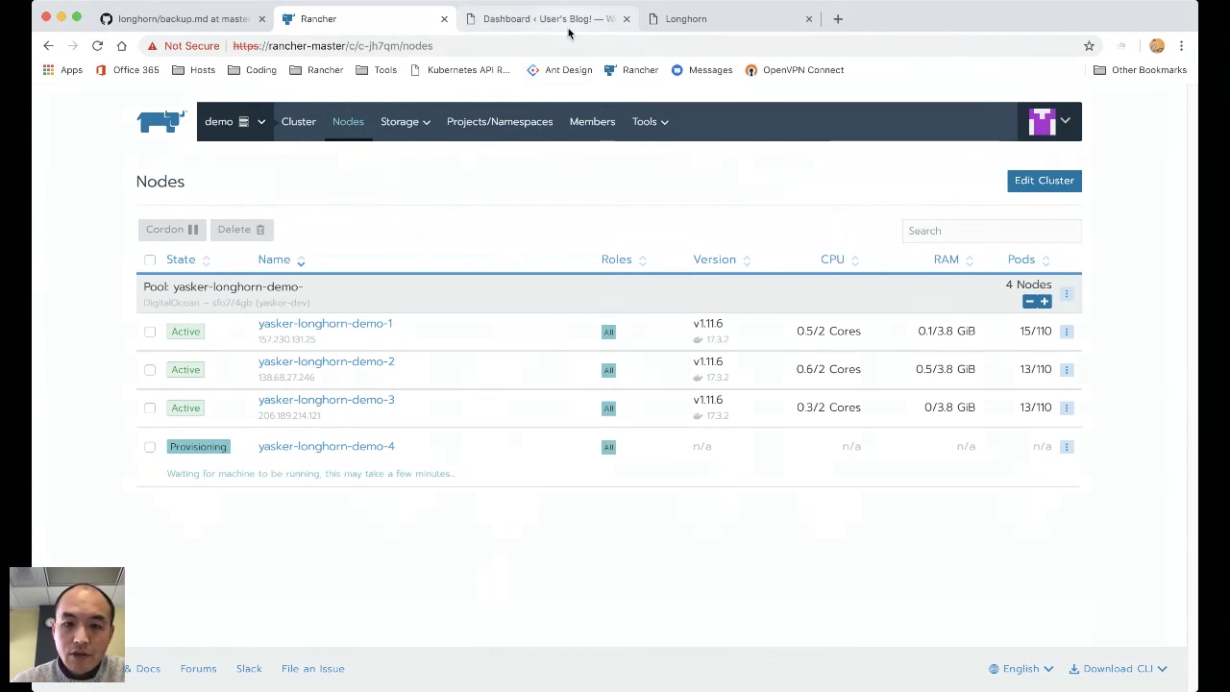
# - Switch to Longhorn and open the 10 Gi volume's recurring snapshot and backup schedule for editing
pyautogui.click(700, 27)
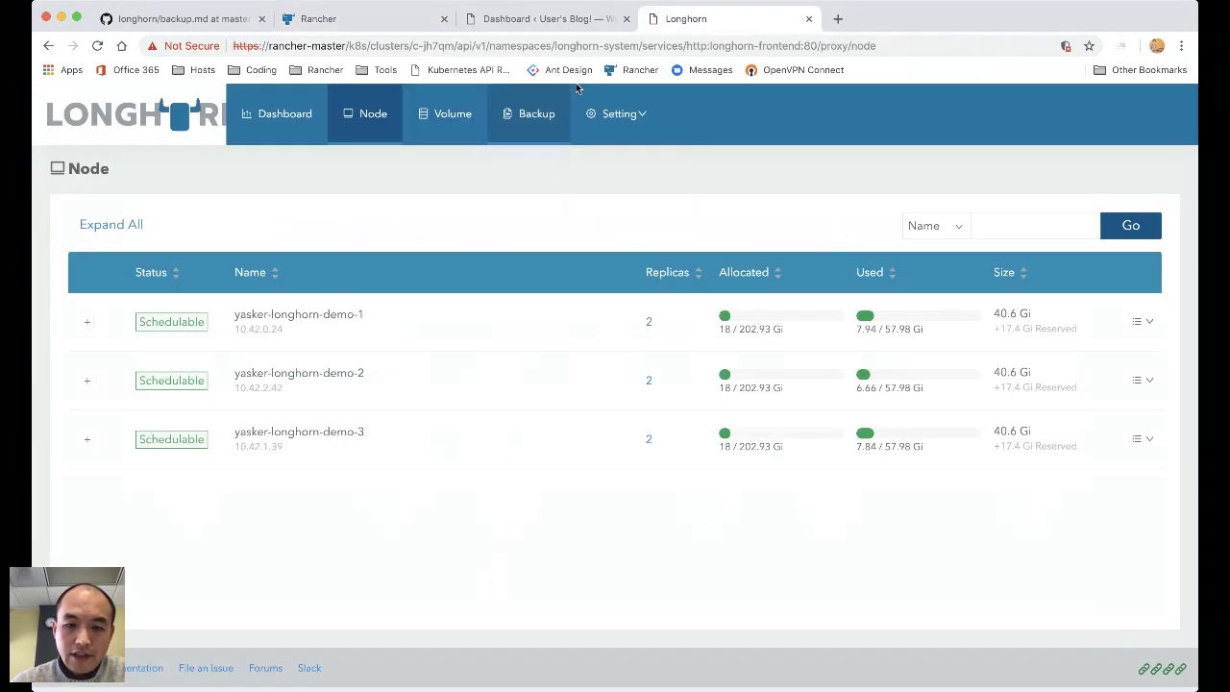
pyautogui.click(444, 113)
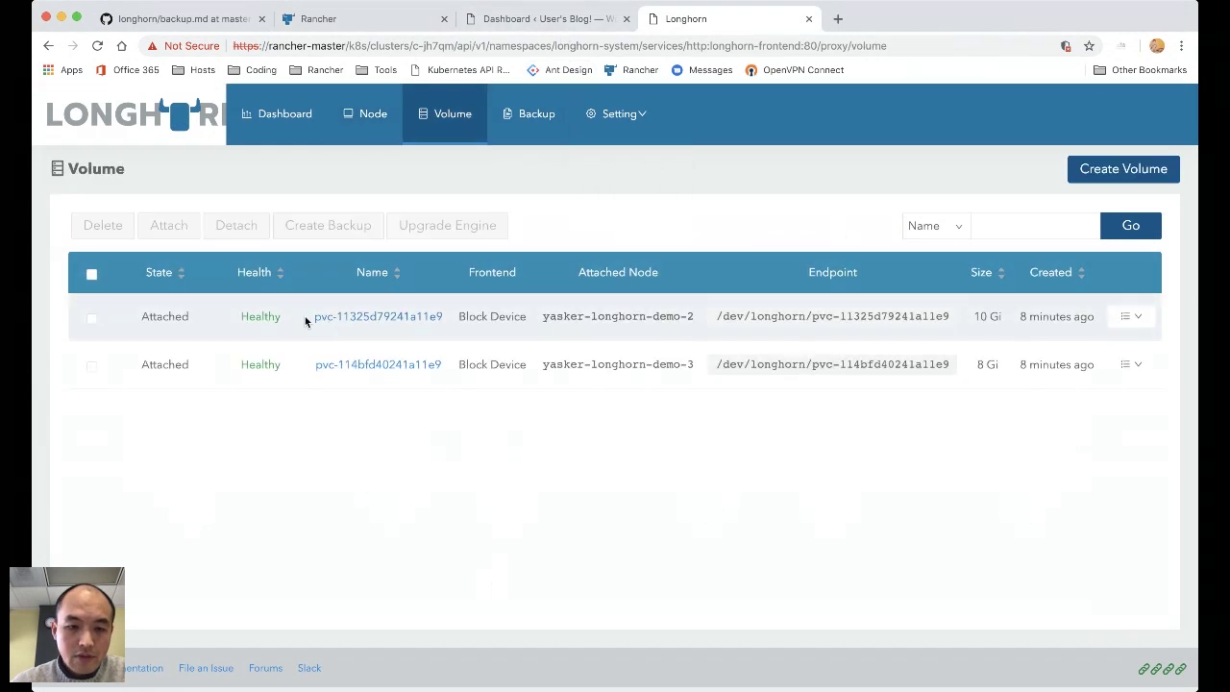
pyautogui.click(344, 316)
pyautogui.scroll(-5, 526, 421)
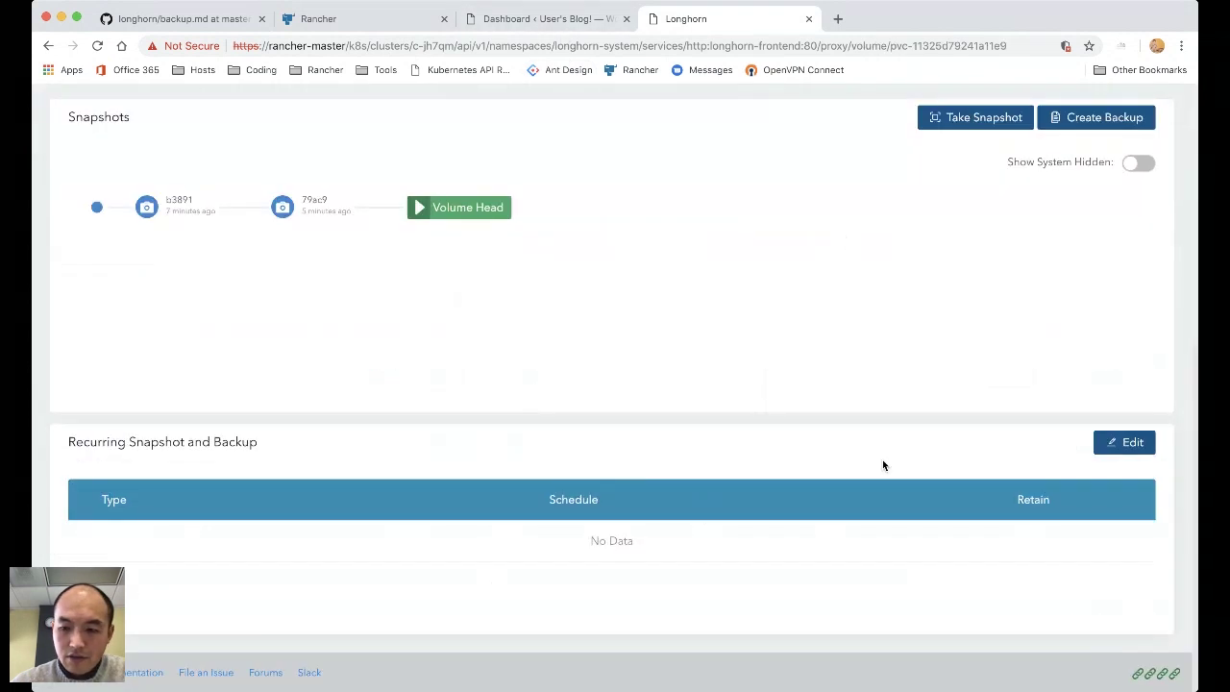
pyautogui.click(1119, 442)
pyautogui.scroll(-1, 1094, 536)
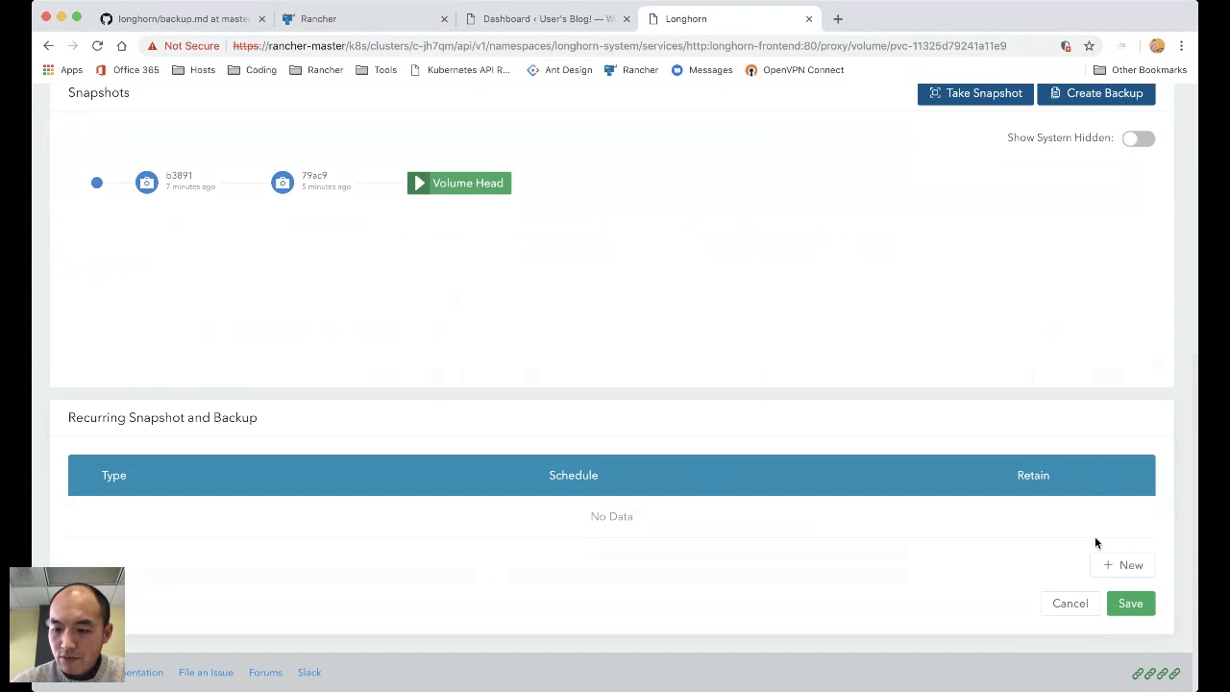
# - Add a recurring backup every minute with 5 retained to the 10 Gi volume and save the schedule
pyautogui.click(1139, 572)
pyautogui.click(234, 519)
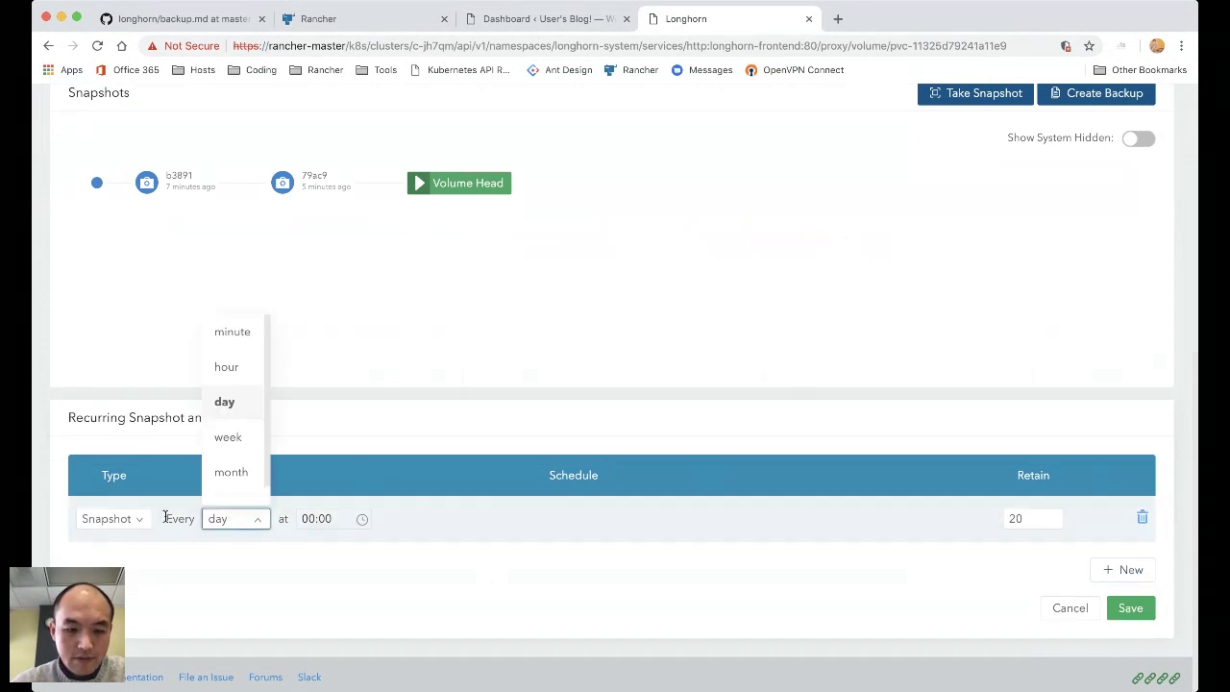
pyautogui.click(125, 524)
pyautogui.click(113, 578)
pyautogui.click(231, 520)
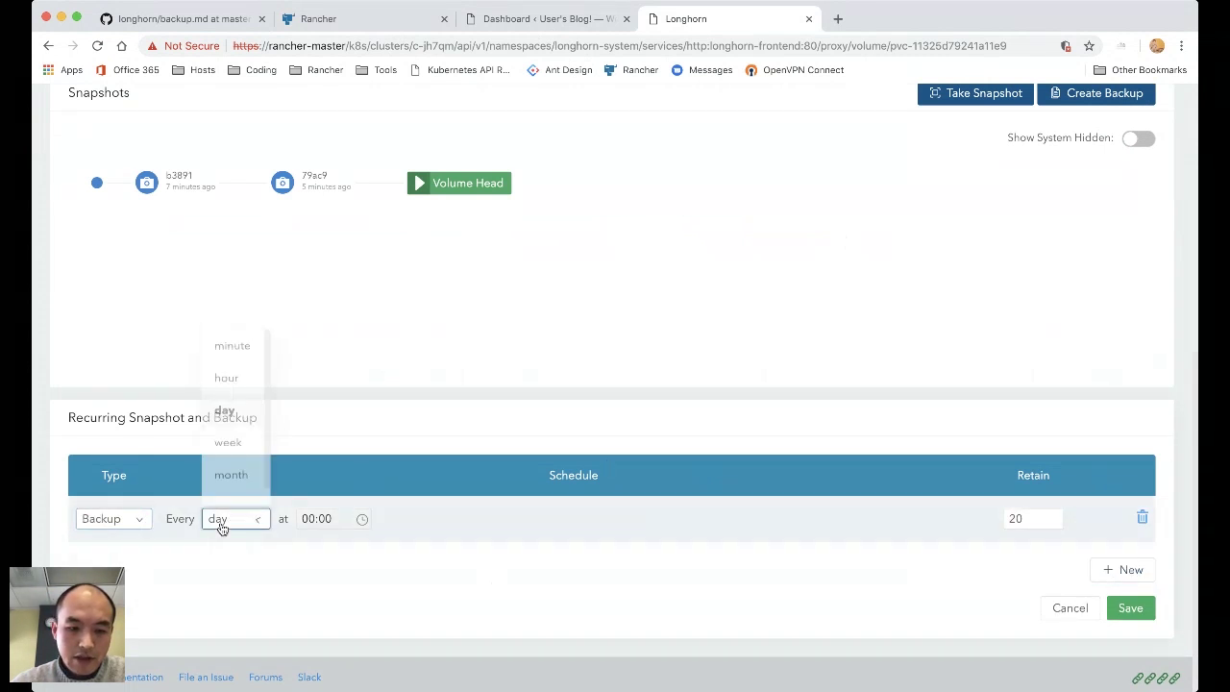
pyautogui.click(235, 336)
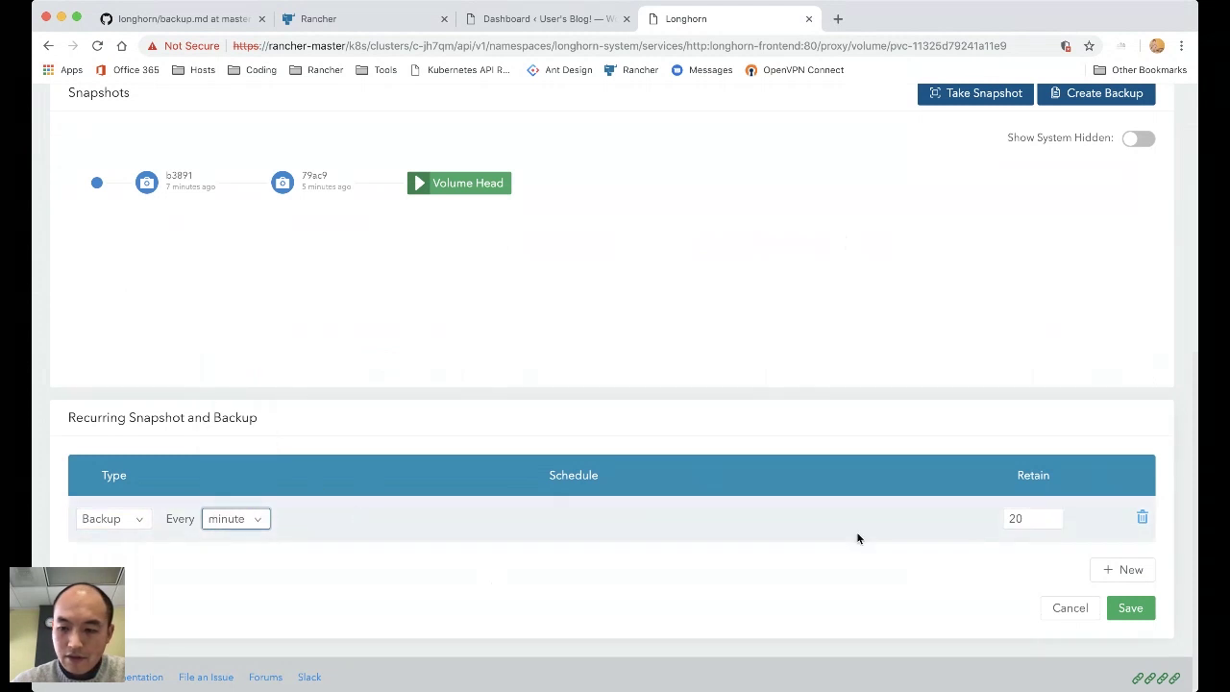
pyautogui.moveTo(1022, 516); pyautogui.dragTo(969, 520)
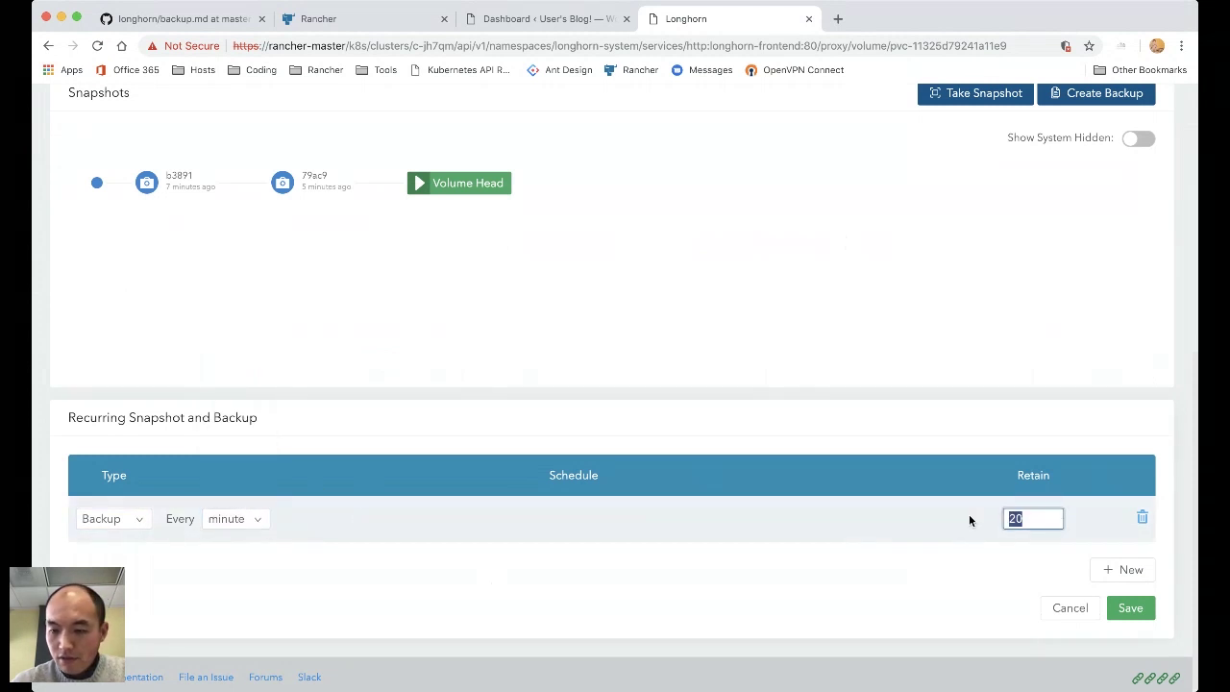
pyautogui.write('5')
pyautogui.click(1134, 609)
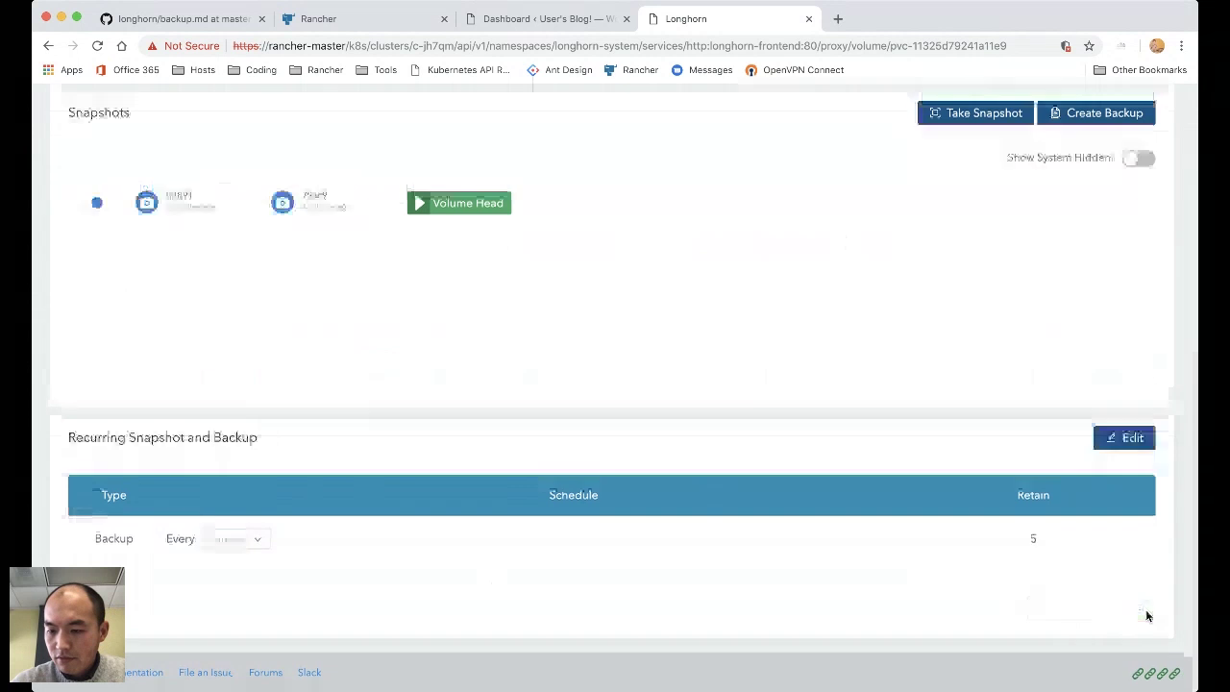
# - Open the 8 Gi volume from the volume list and start editing its recurring snapshot and backup schedule
pyautogui.scroll(5, 922, 472)
pyautogui.click(433, 126)
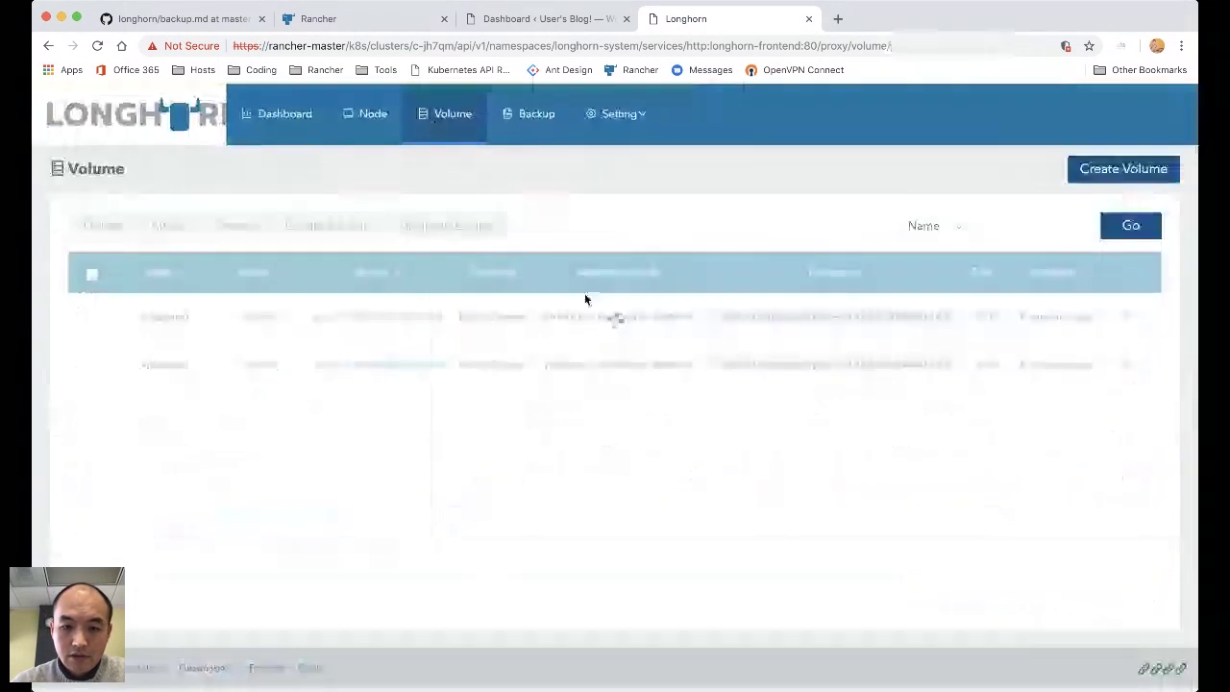
pyautogui.click(434, 362)
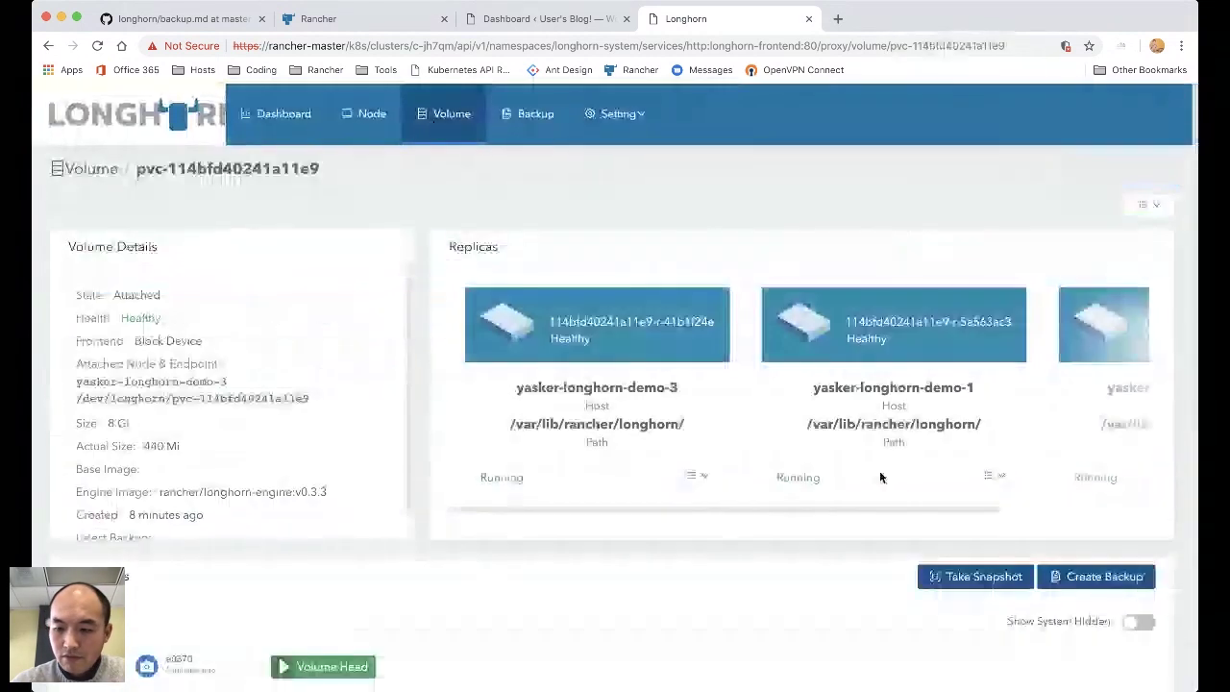
pyautogui.scroll(-5, 890, 487)
pyautogui.click(1129, 443)
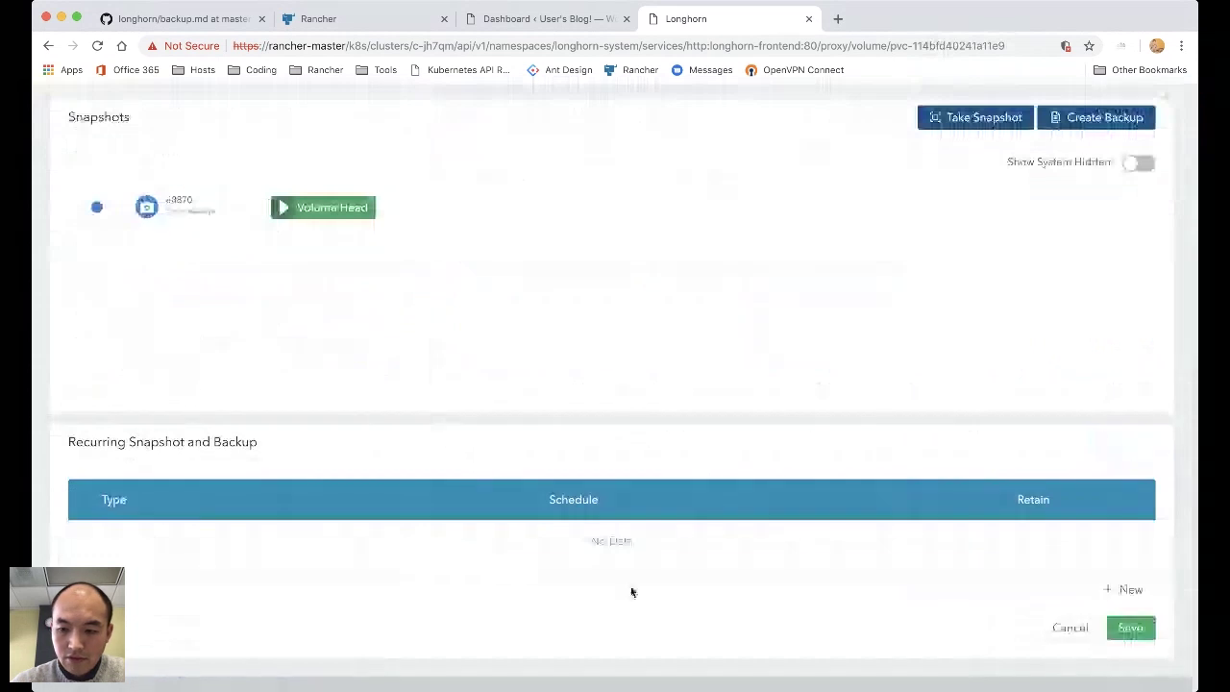
# - Add a recurring backup every minute with 3 retained to the 8 Gi volume and save the schedule
pyautogui.click(1124, 588)
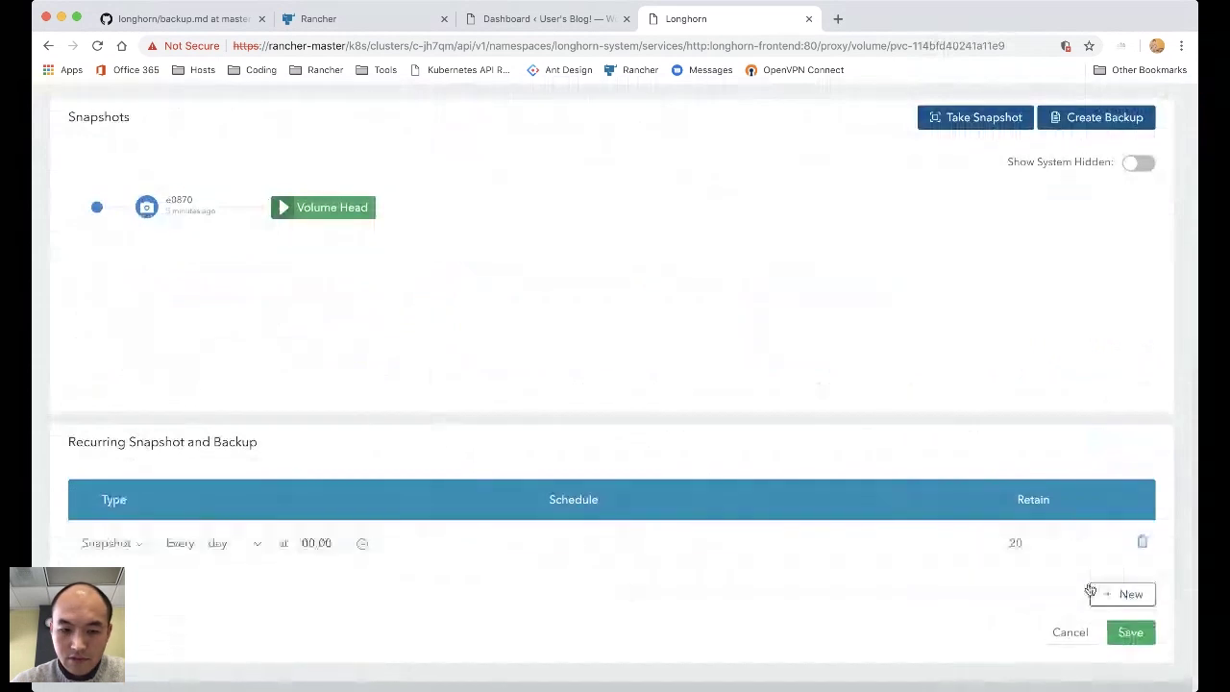
pyautogui.click(120, 543)
pyautogui.click(111, 593)
pyautogui.click(225, 545)
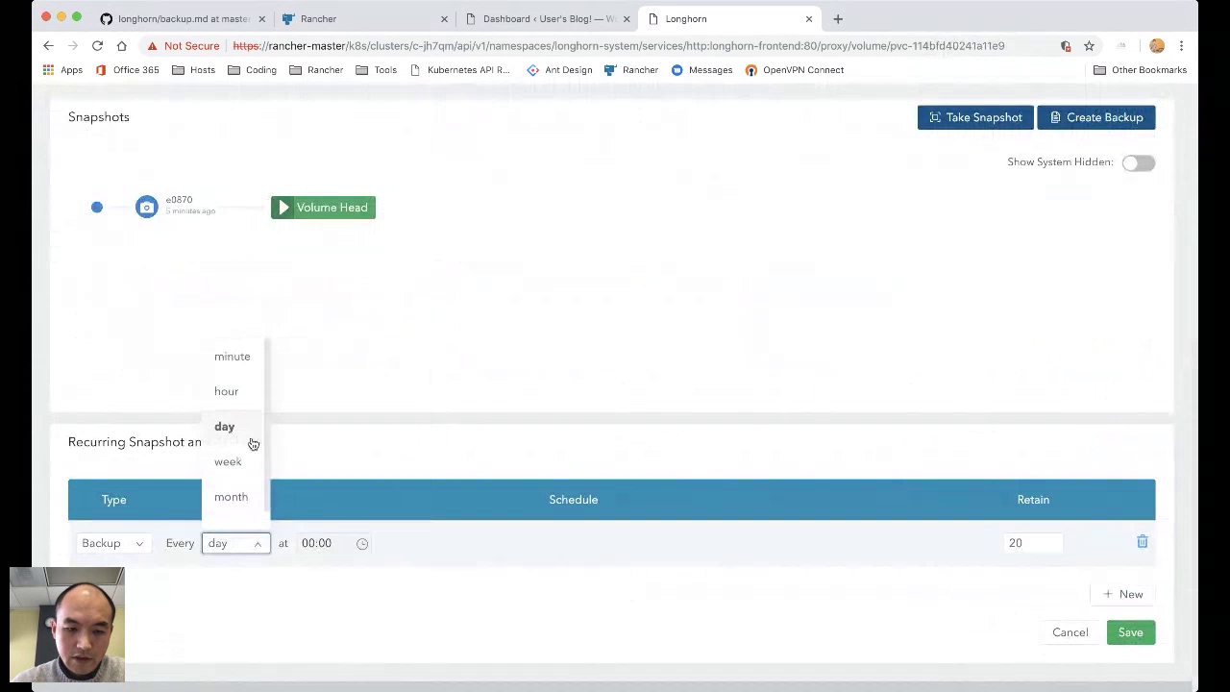
pyautogui.click(236, 363)
pyautogui.click(1015, 541)
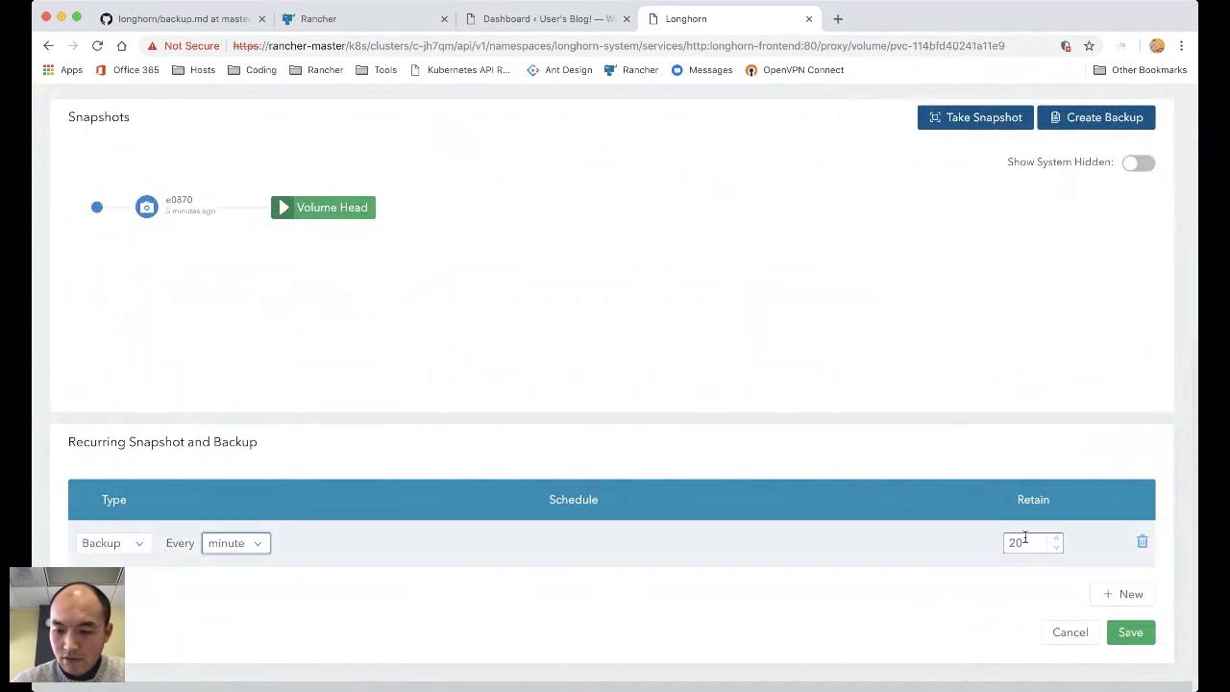
pyautogui.doubleClick(1014, 543)
pyautogui.write('3')
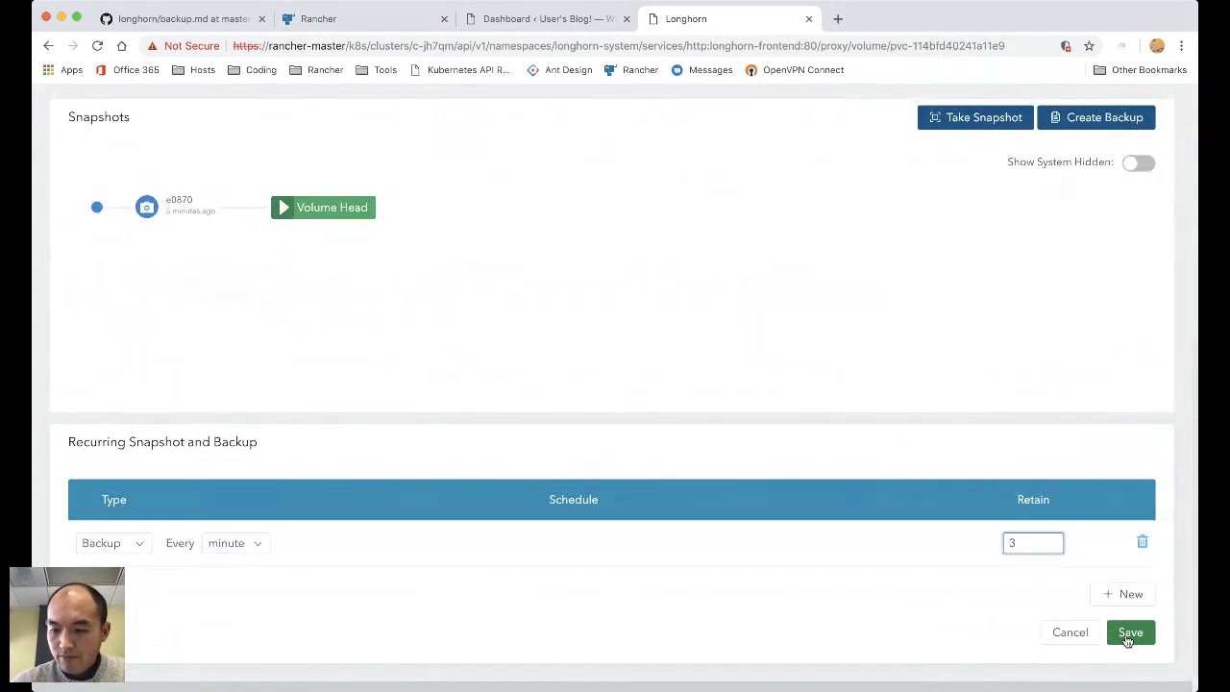
pyautogui.click(1126, 634)
# - Check which volumes Longhorn's backup page offers and return to the volume list
pyautogui.scroll(5, 793, 425)
pyautogui.click(442, 121)
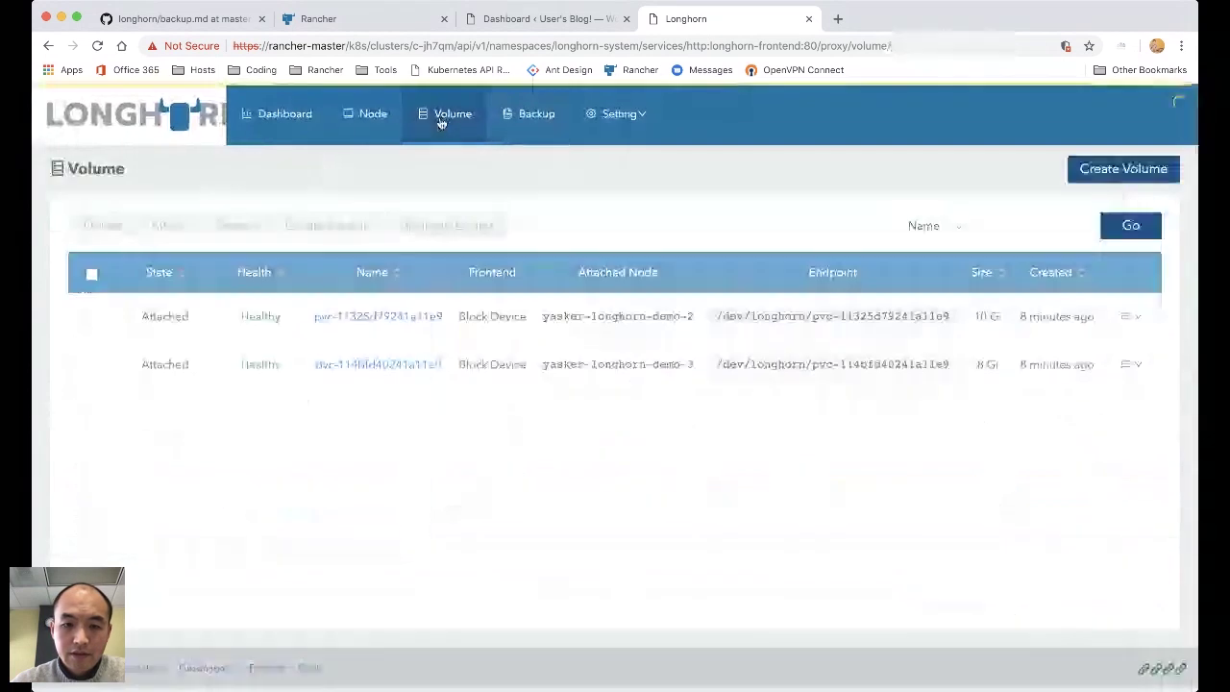
pyautogui.click(523, 115)
pyautogui.click(189, 224)
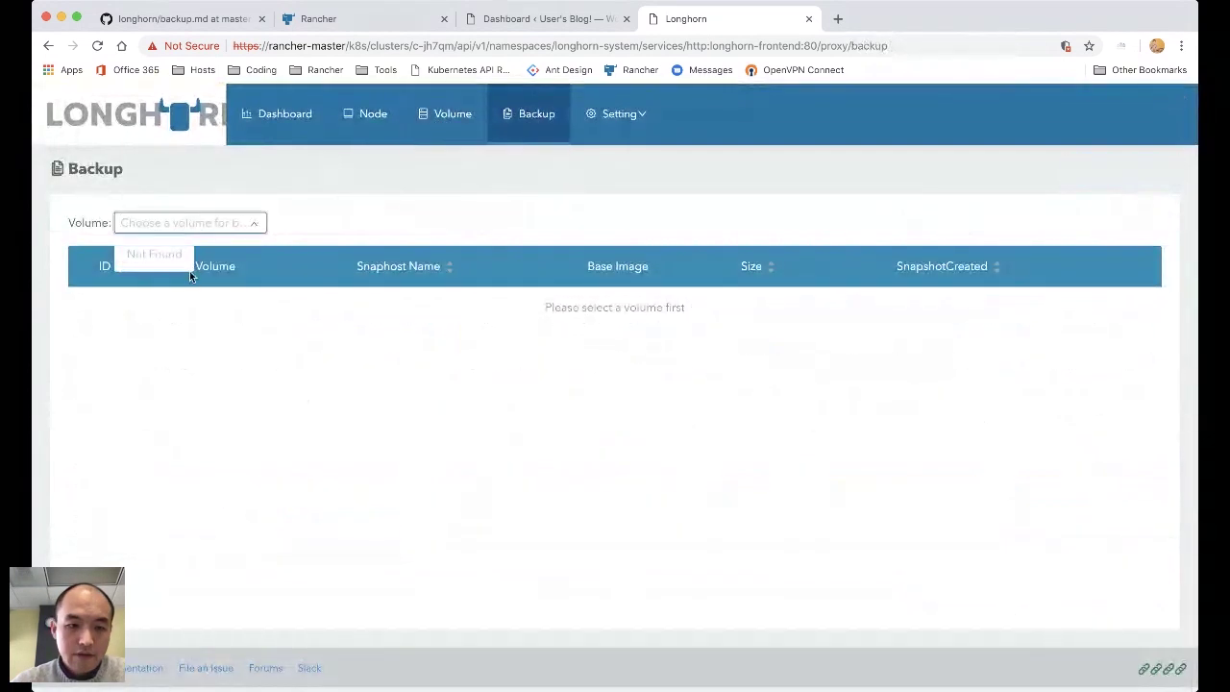
pyautogui.click(425, 129)
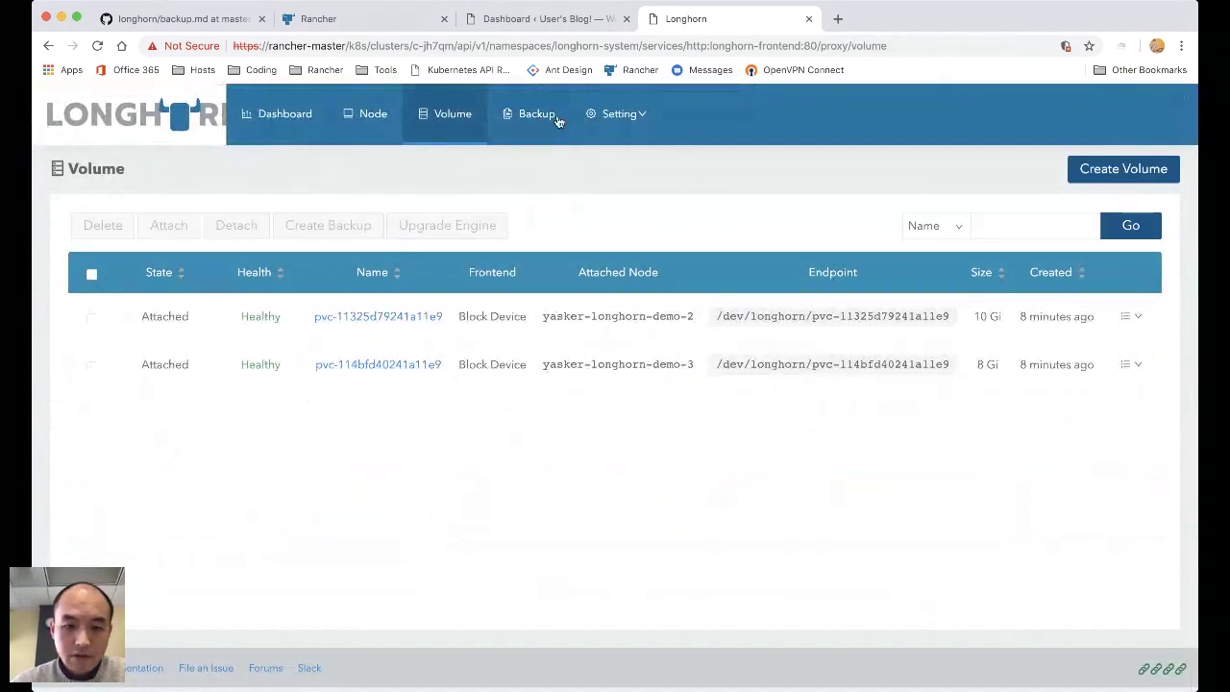
# - Look at the WordPress dashboard and Longhorn's volume and node lists, and check the new node's provisioning in Rancher
pyautogui.click(575, 18)
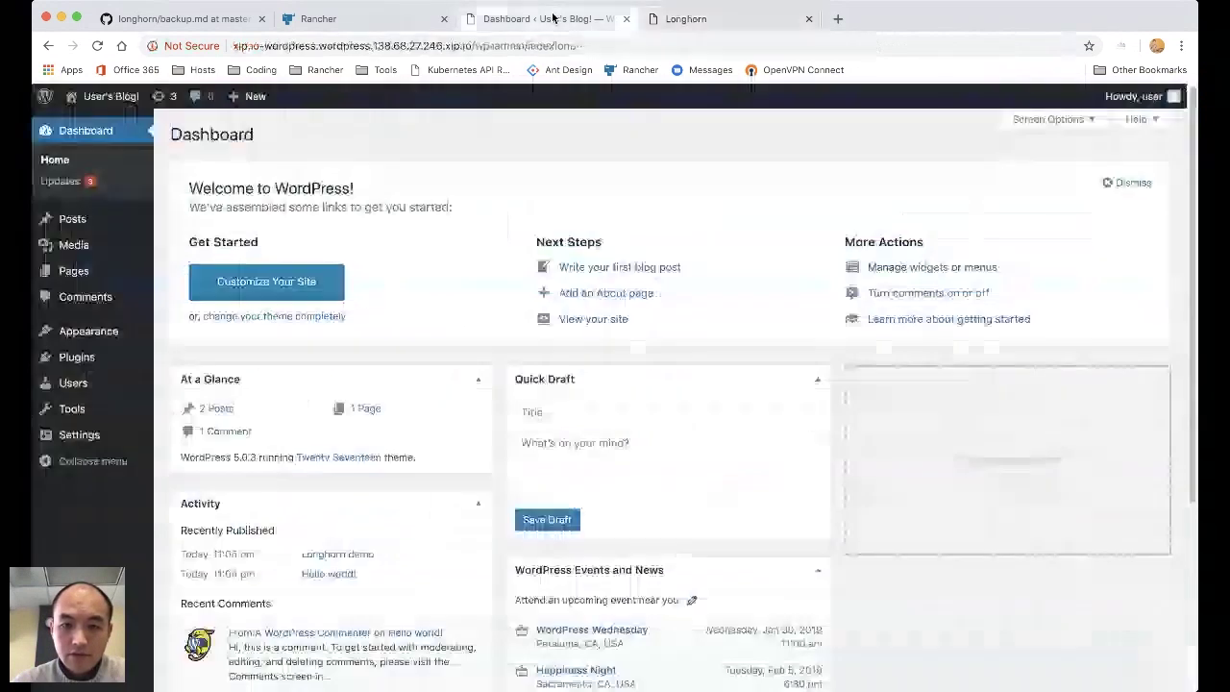
pyautogui.click(686, 18)
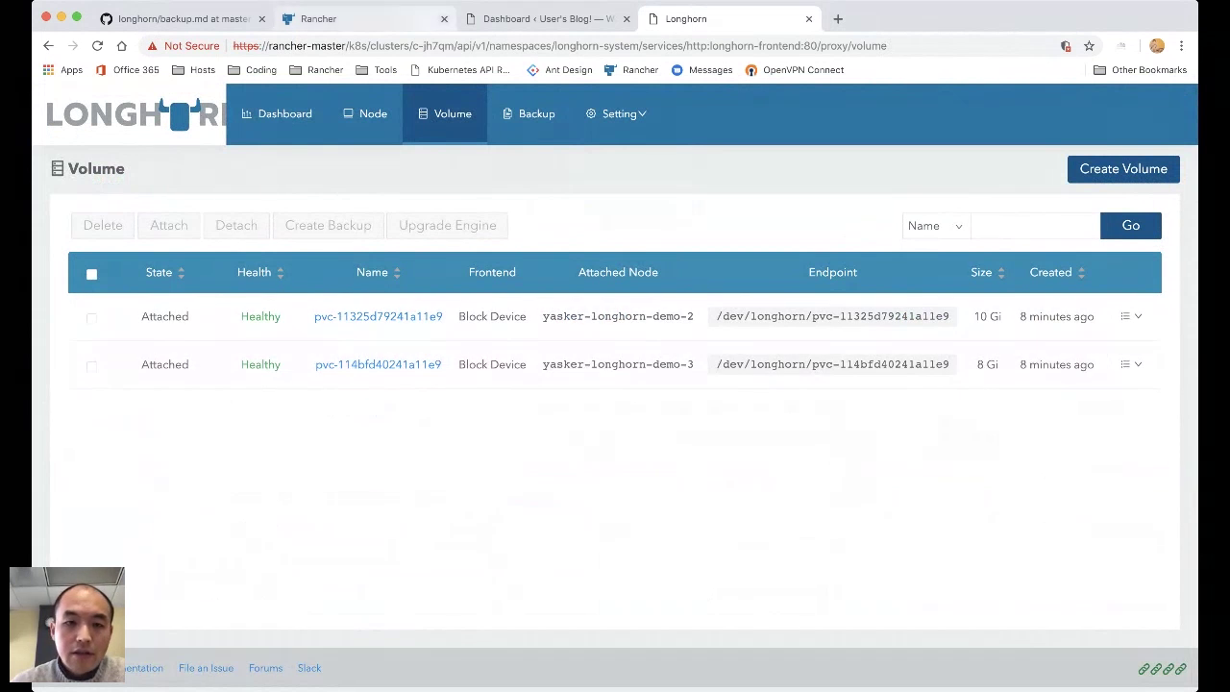
pyautogui.click(388, 20)
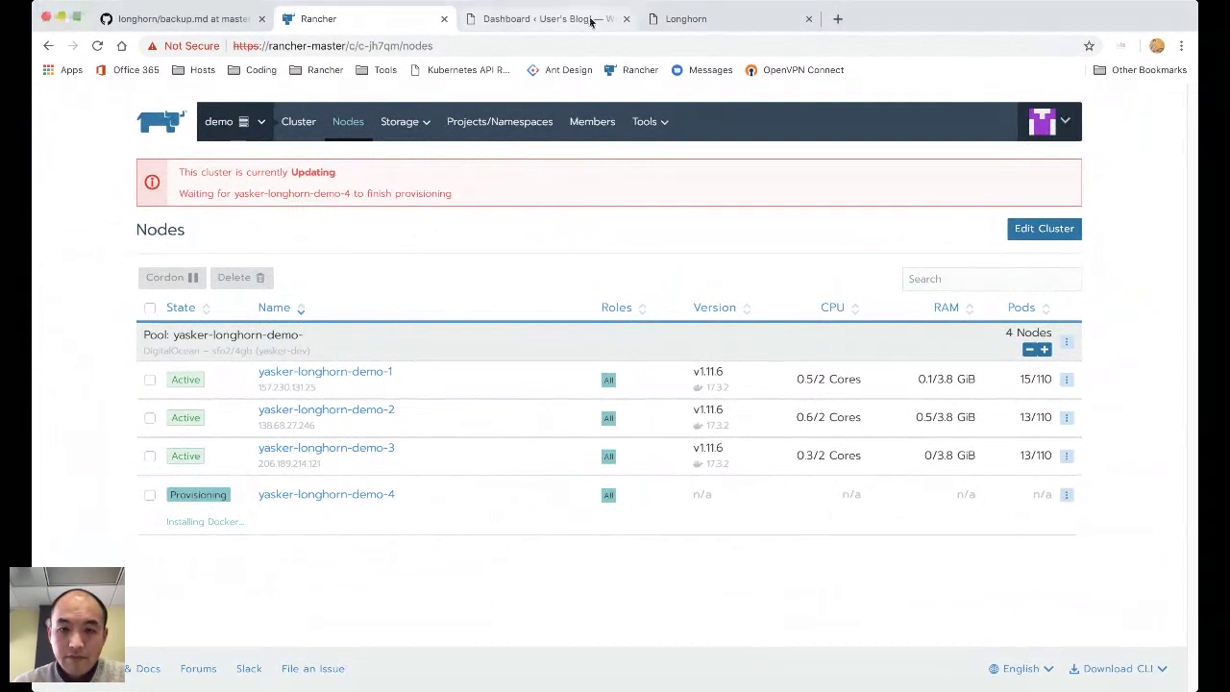
pyautogui.click(702, 29)
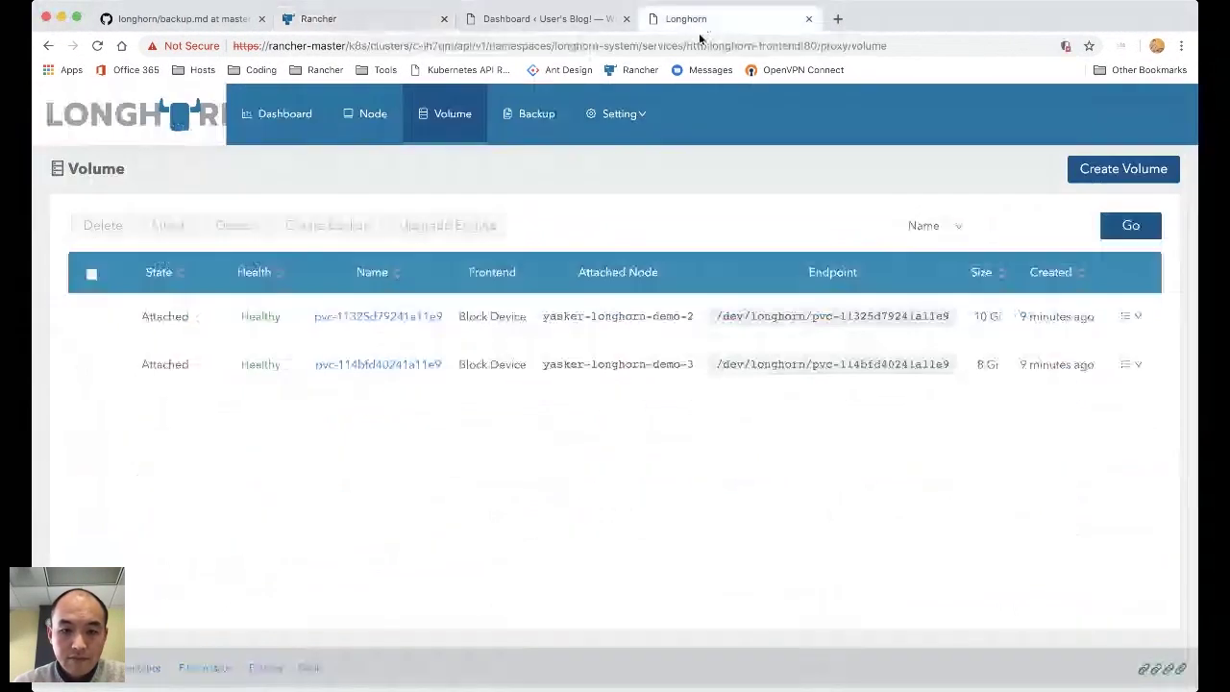
pyautogui.click(363, 117)
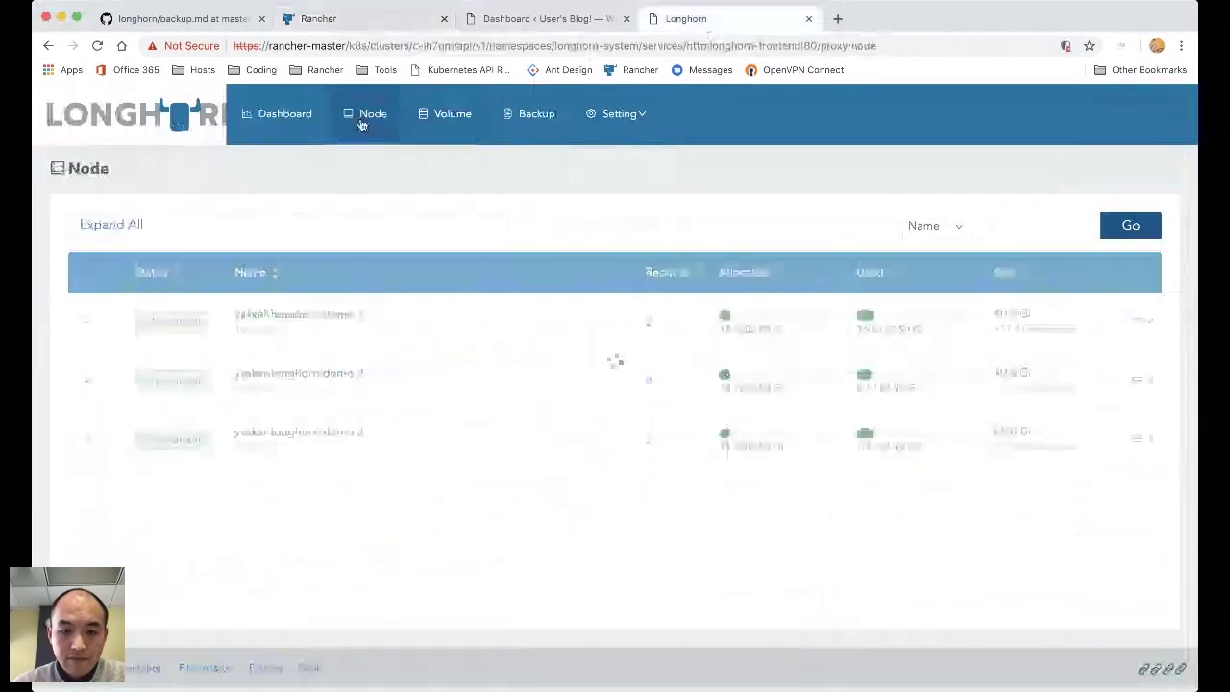
pyautogui.click(394, 29)
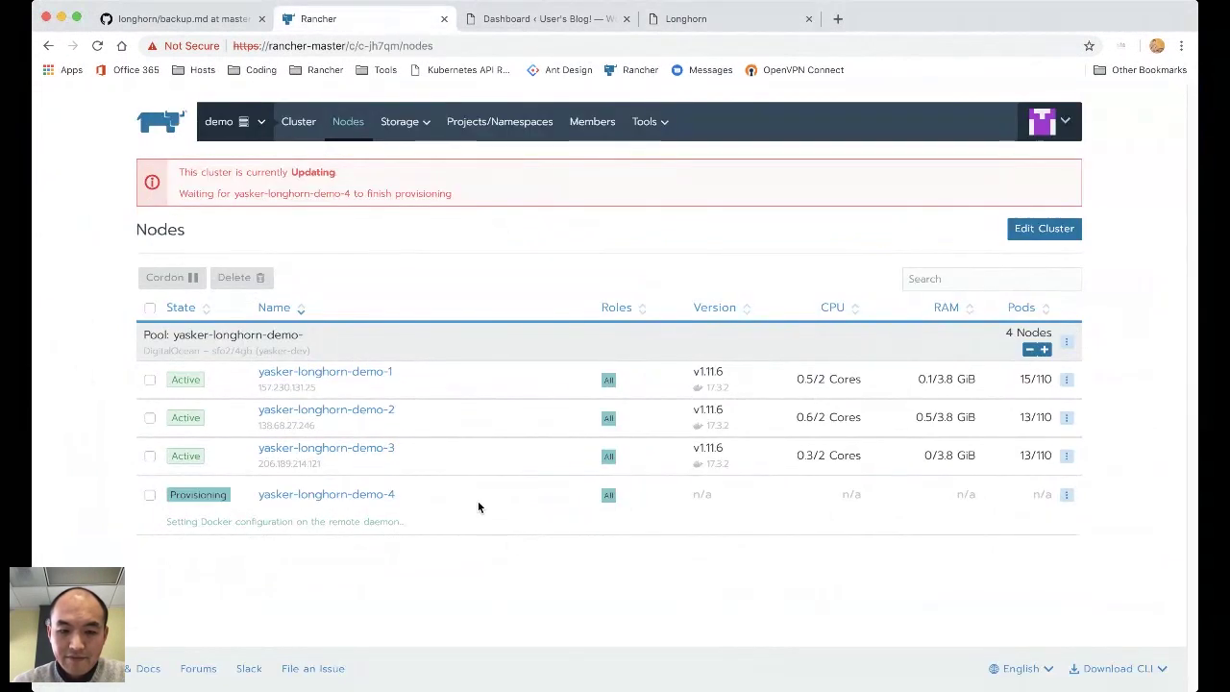